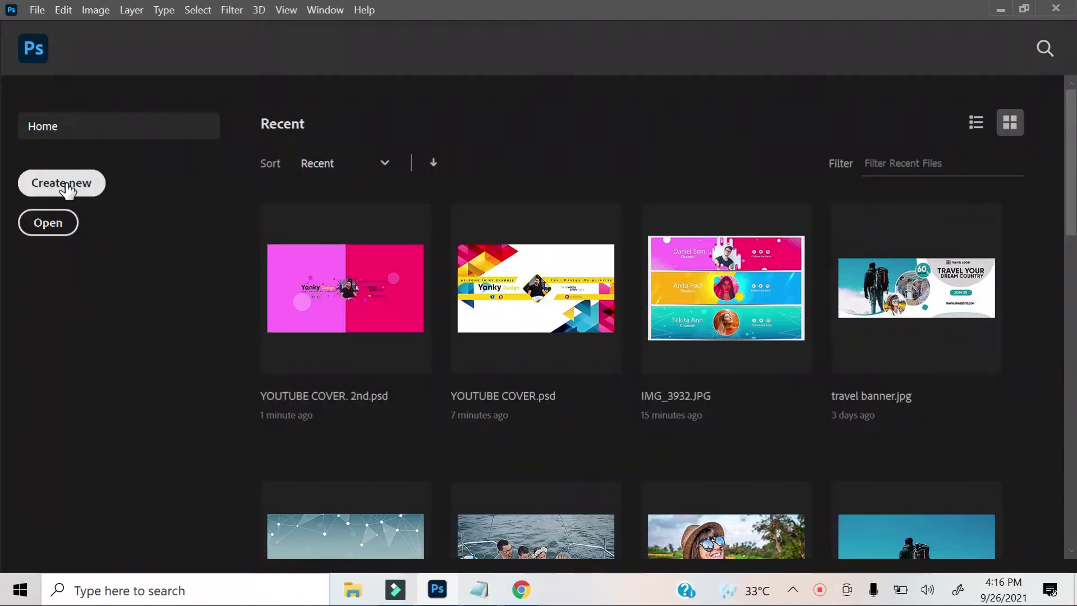
- Create a new document from the recent 2560×1440 preset, named 'youtube cover'
{"action": "left_click", "coordinate": [66, 184]}
{"action": "left_click", "coordinate": [204, 185]}
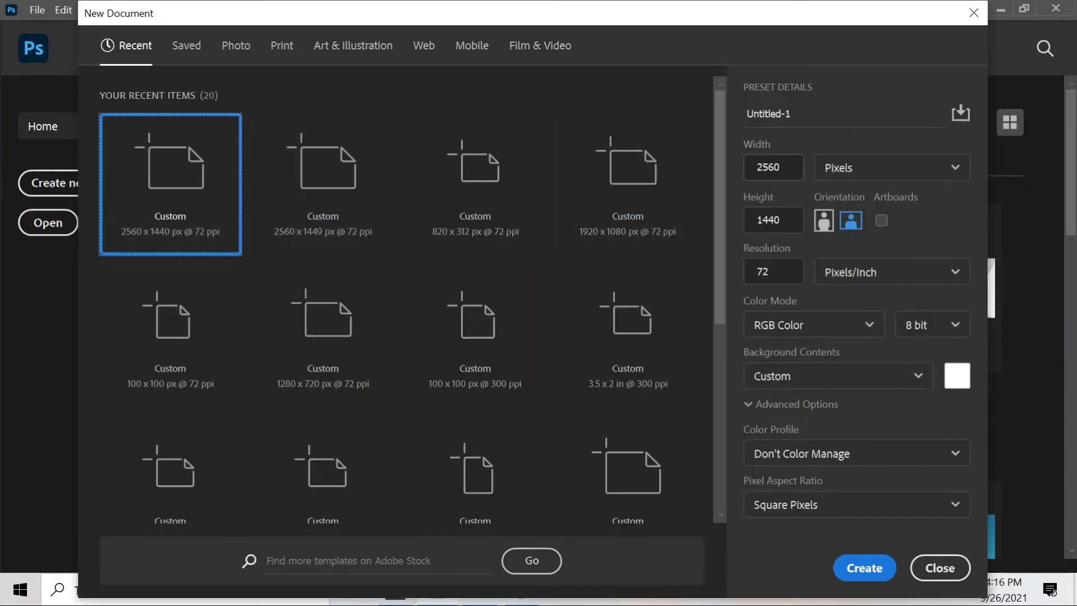
{"action": "type", "text": "youtube cover"}
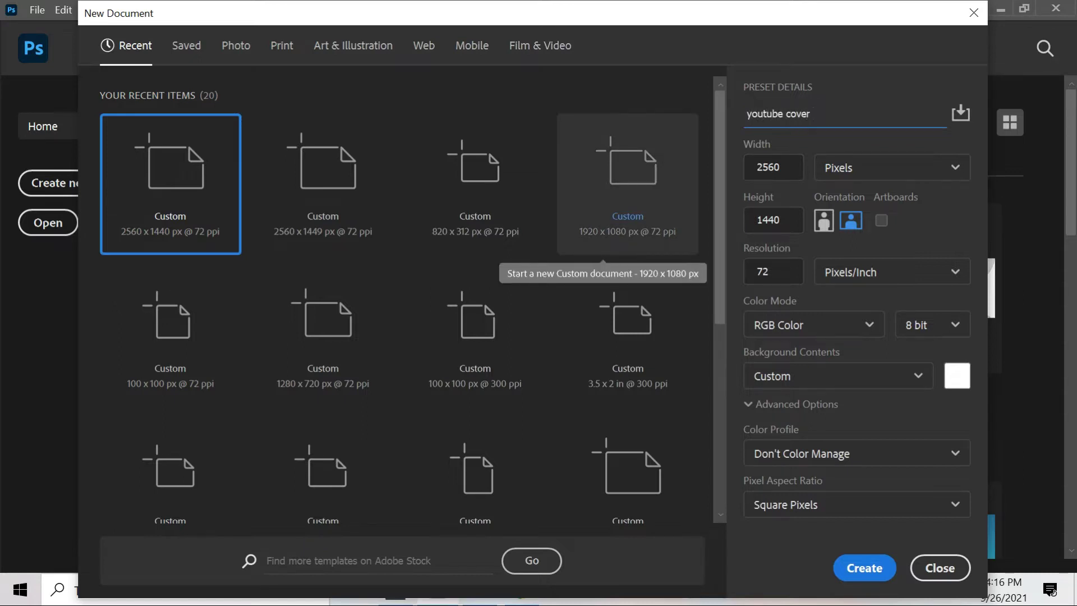
{"action": "key", "text": "Tab"}
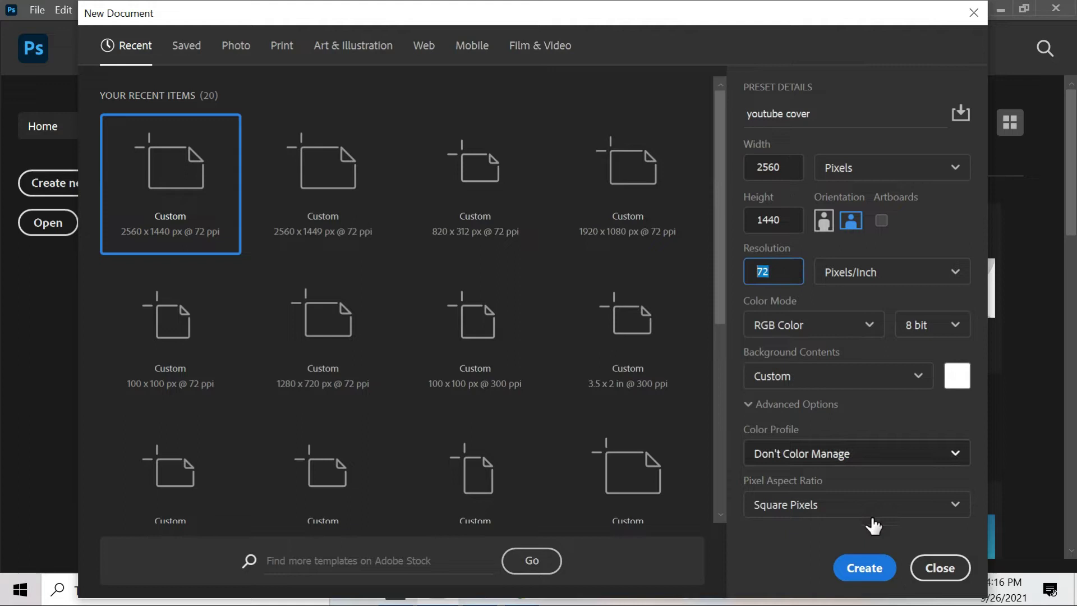
{"action": "left_click", "coordinate": [865, 567]}
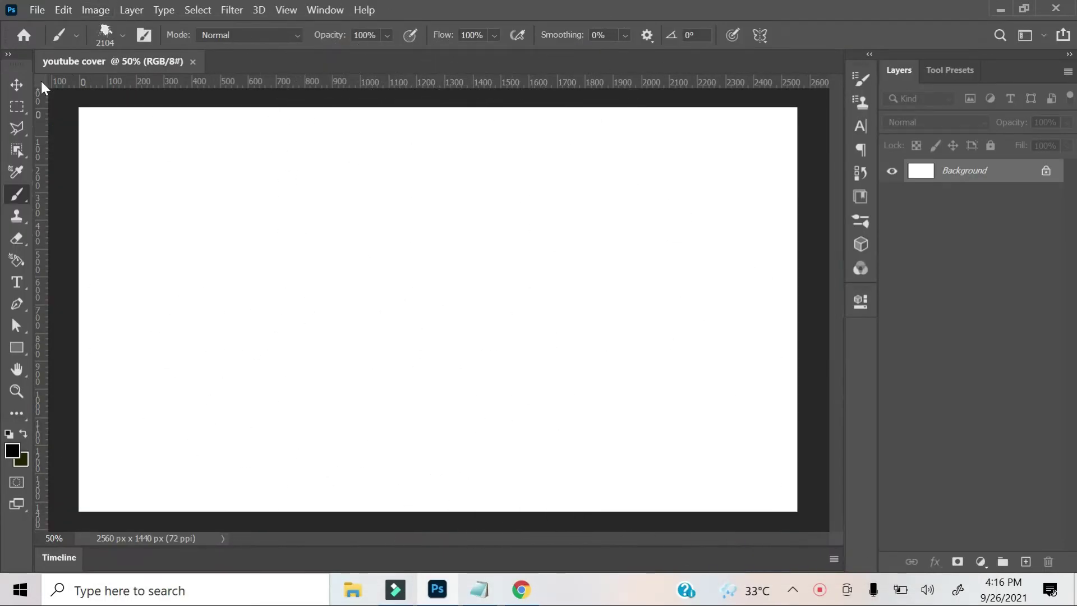
- Draw a rectangle on the canvas and give it the blue fill 00a2ff
{"action": "left_click", "coordinate": [16, 84]}
{"action": "key", "text": "ctrl+minus"}
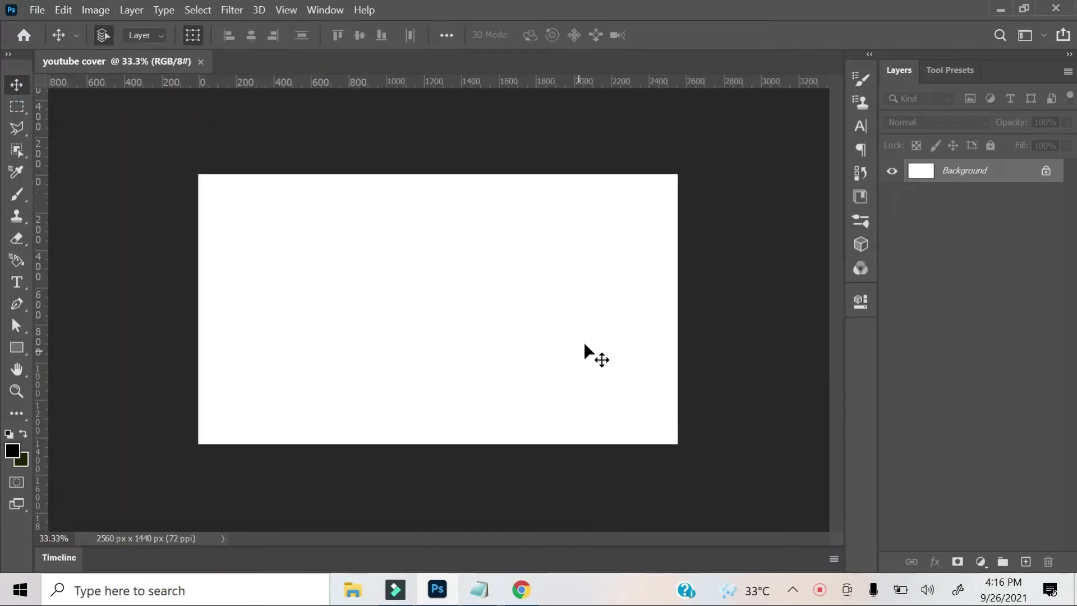
{"action": "left_click", "coordinate": [18, 348]}
{"action": "mouse_move", "coordinate": [194, 164]}
{"action": "left_mouse_down"}
{"action": "mouse_move", "coordinate": [275, 257]}
{"action": "mouse_move", "coordinate": [262, 211]}
{"action": "mouse_move", "coordinate": [282, 217]}
{"action": "left_mouse_up"}
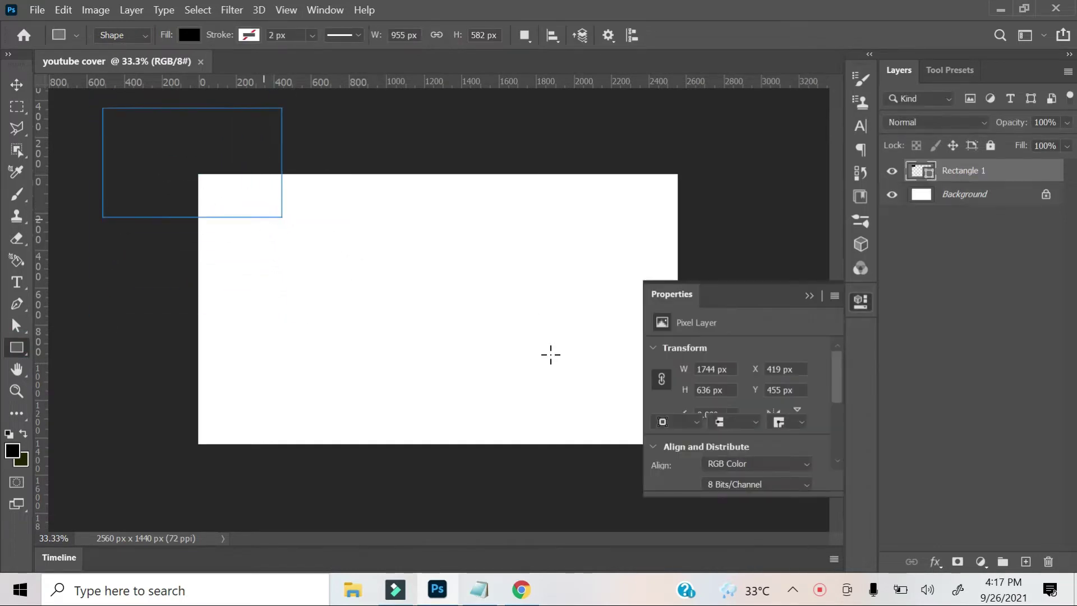
{"action": "left_click", "coordinate": [661, 400]}
{"action": "left_click", "coordinate": [480, 590]}
{"action": "double_click", "coordinate": [211, 301]}
{"action": "key", "text": "ctrl+c"}
{"action": "left_click", "coordinate": [479, 590]}
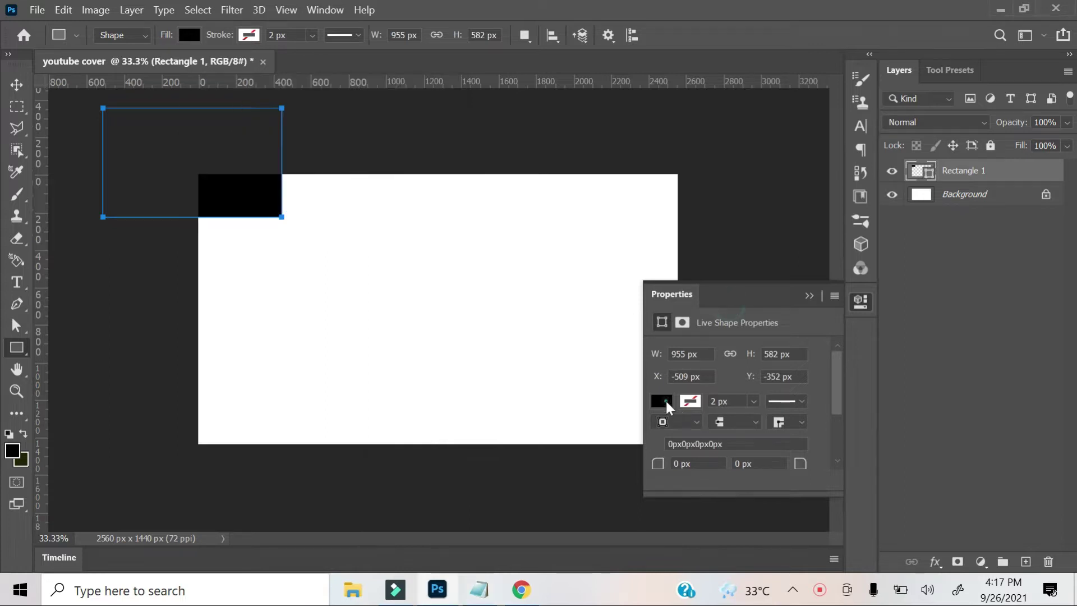
{"action": "left_click", "coordinate": [663, 402]}
{"action": "left_click", "coordinate": [873, 319]}
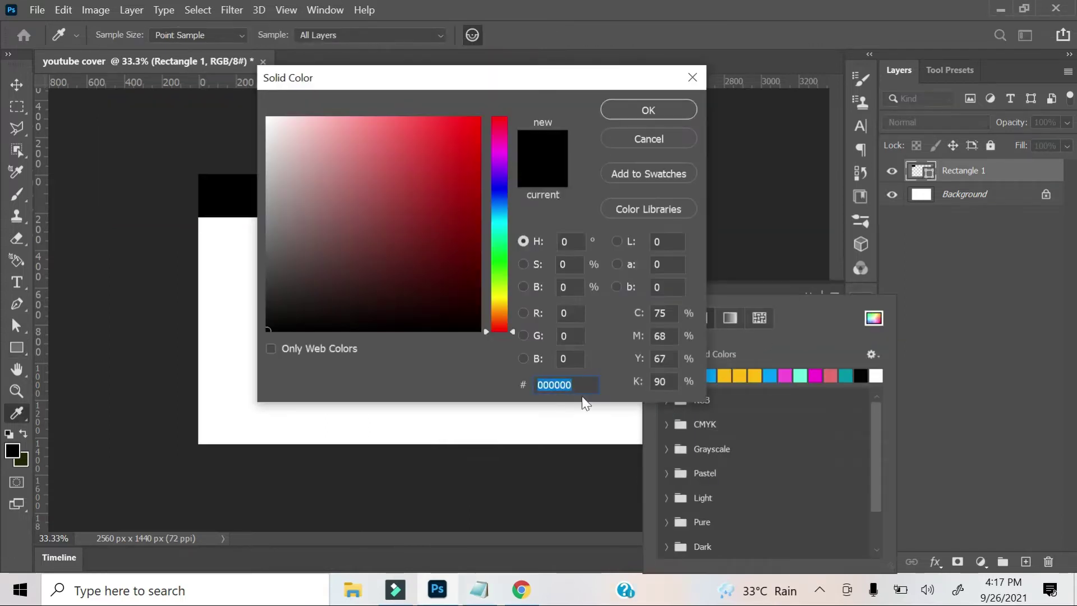
{"action": "key", "text": "ctrl+v"}
{"action": "left_click", "coordinate": [682, 110]}
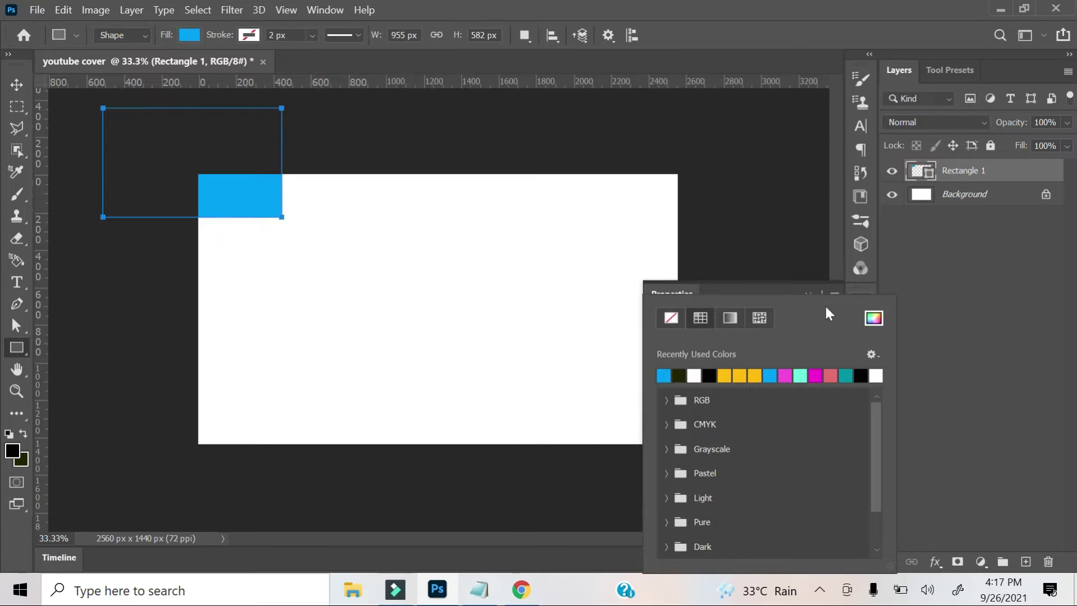
- Delete the stray extra rectangle layer that was accidentally drawn
{"action": "left_click_drag", "start_coordinate": [764, 194], "coordinate": [800, 280]}
{"action": "right_click", "coordinate": [965, 170]}
{"action": "left_click", "coordinate": [770, 106]}
{"action": "left_click", "coordinate": [512, 241]}
- Stretch the blue rectangle over the canvas's right half, 1280 × 1440 px
{"action": "key", "text": "v"}
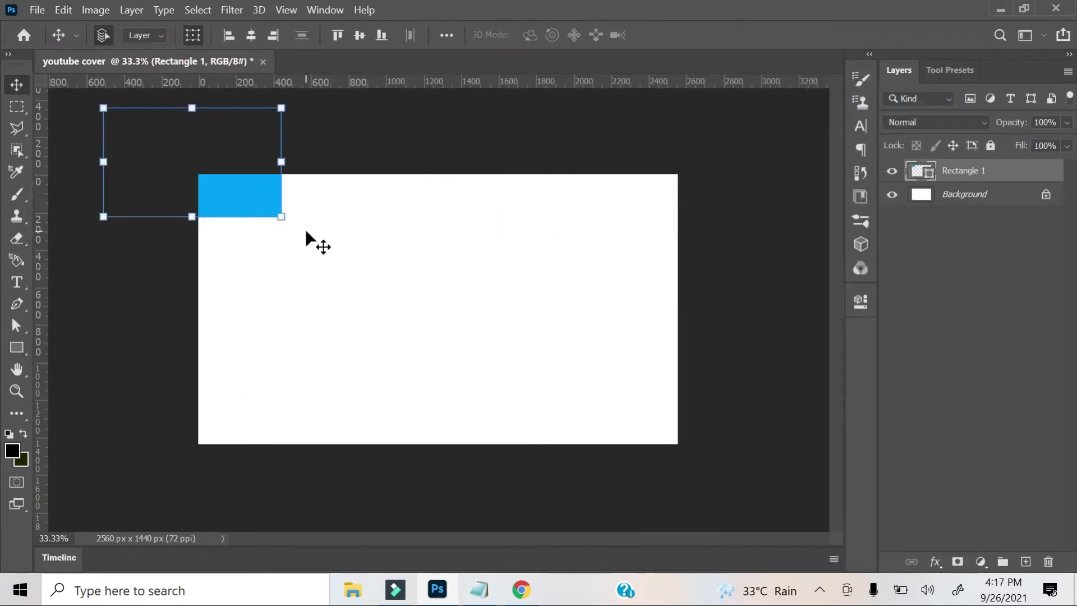
{"action": "key", "text": "ctrl+t"}
{"action": "mouse_move", "coordinate": [244, 188]}
{"action": "left_mouse_down"}
{"action": "mouse_move", "coordinate": [413, 262]}
{"action": "mouse_move", "coordinate": [591, 254]}
{"action": "mouse_move", "coordinate": [588, 443]}
{"action": "left_mouse_up"}
{"action": "left_click_drag", "start_coordinate": [499, 308], "coordinate": [440, 316]}
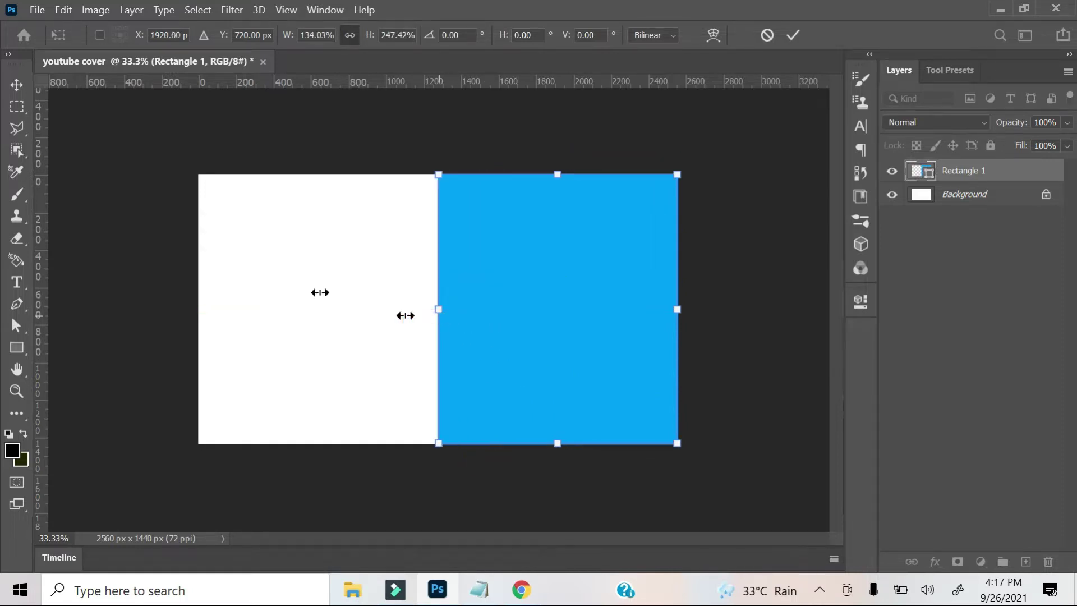
{"action": "left_click", "coordinate": [21, 86]}
- Duplicate the blue rectangle and recolour the copy yellow ffbb06
{"action": "key", "text": "ctrl+j"}
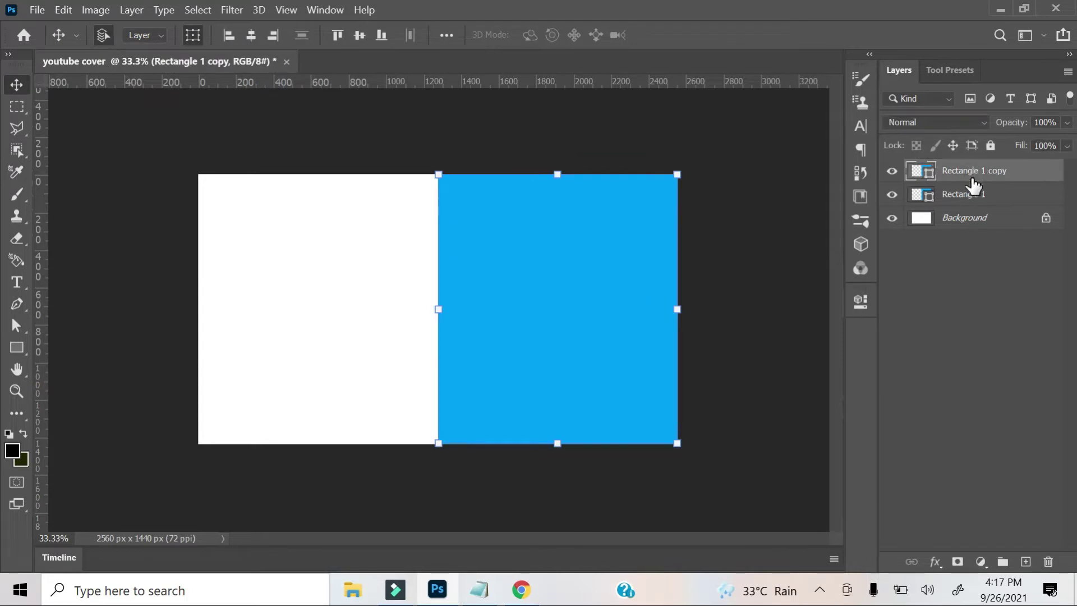
{"action": "double_click", "coordinate": [931, 179]}
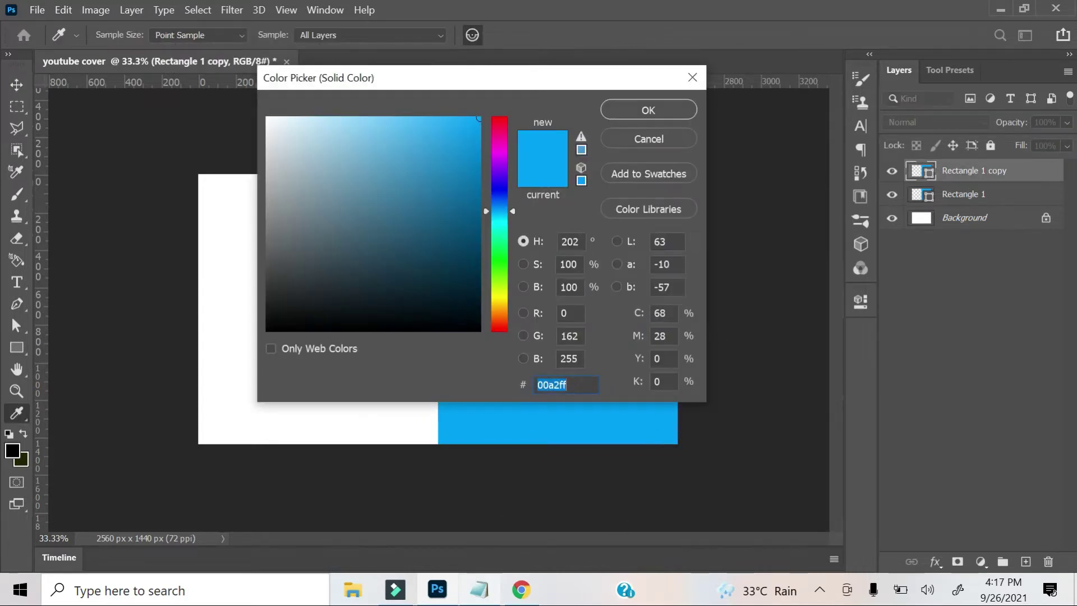
{"action": "key", "text": "alt+Tab"}
{"action": "left_click_drag", "start_coordinate": [250, 330], "coordinate": [107, 322]}
{"action": "key", "text": "ctrl+c"}
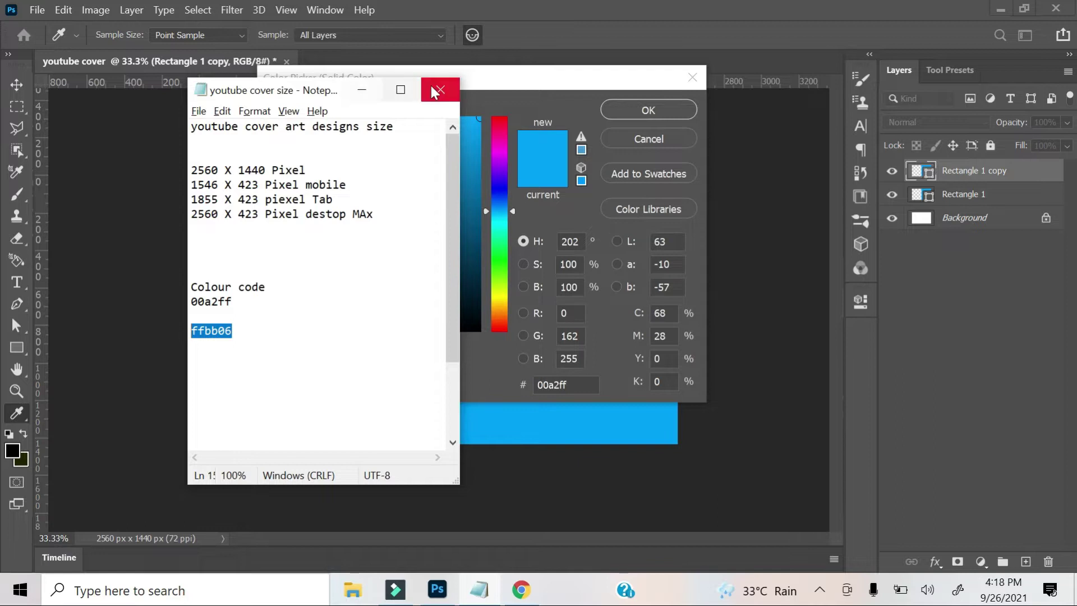
{"action": "left_click", "coordinate": [441, 90]}
{"action": "key", "text": "ctrl+v"}
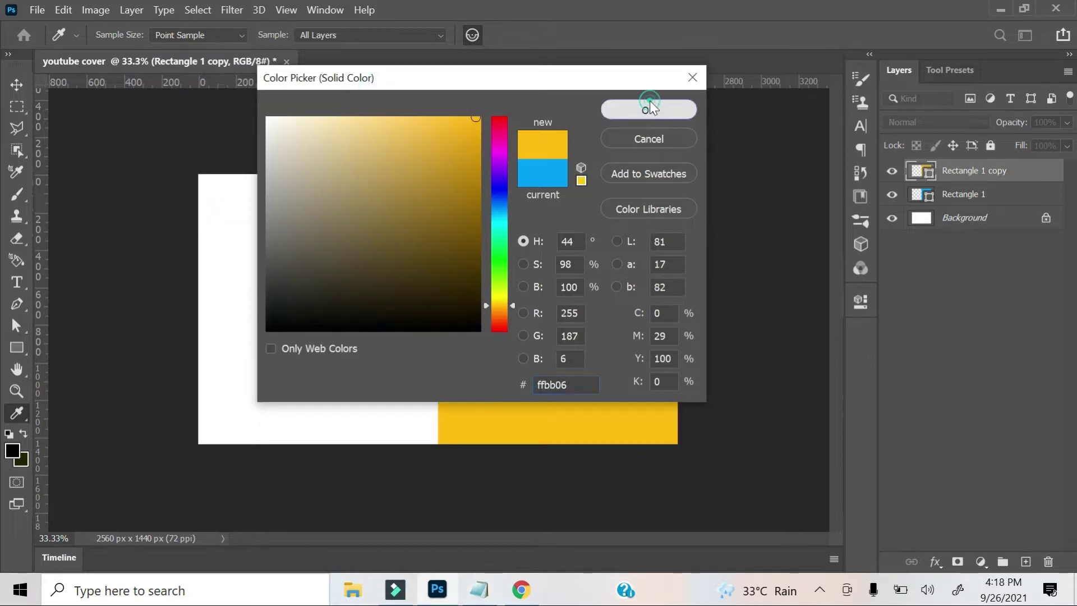
{"action": "left_click", "coordinate": [648, 110]}
- Move the yellow rectangle over the canvas's left half
{"action": "key", "text": "ctrl+t"}
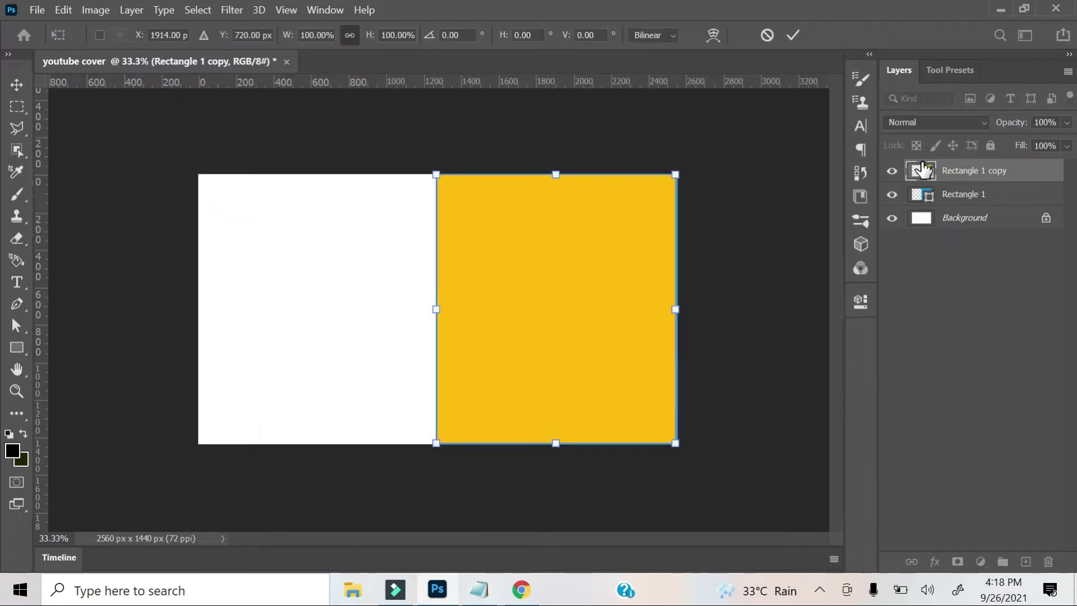
{"action": "left_click_drag", "start_coordinate": [551, 320], "coordinate": [519, 320]}
{"action": "left_click_drag", "start_coordinate": [333, 312], "coordinate": [285, 321]}
{"action": "left_click", "coordinate": [15, 84]}
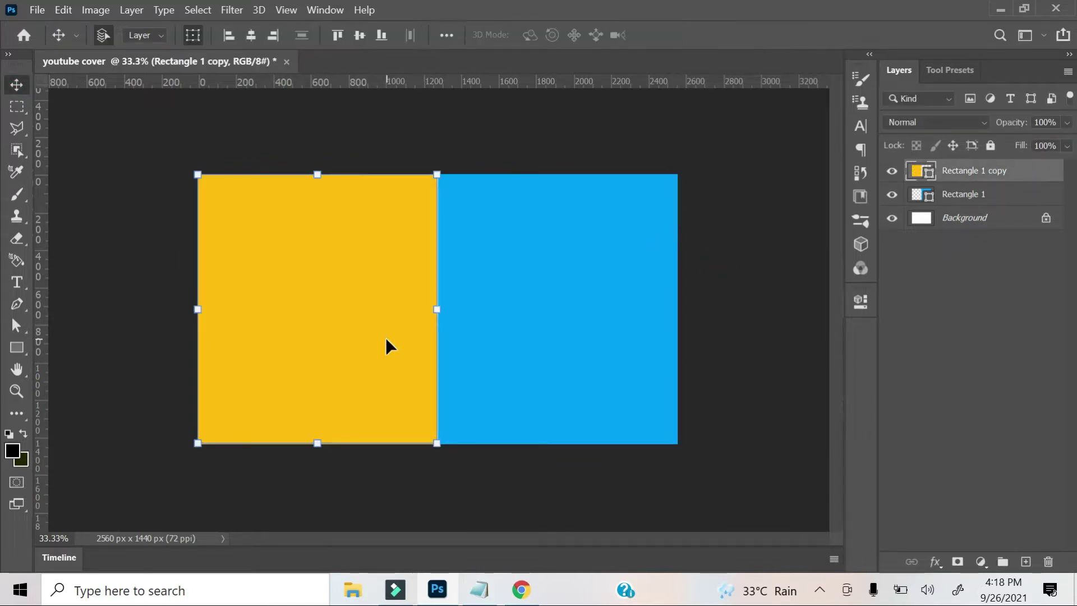
{"action": "left_click", "coordinate": [722, 415]}
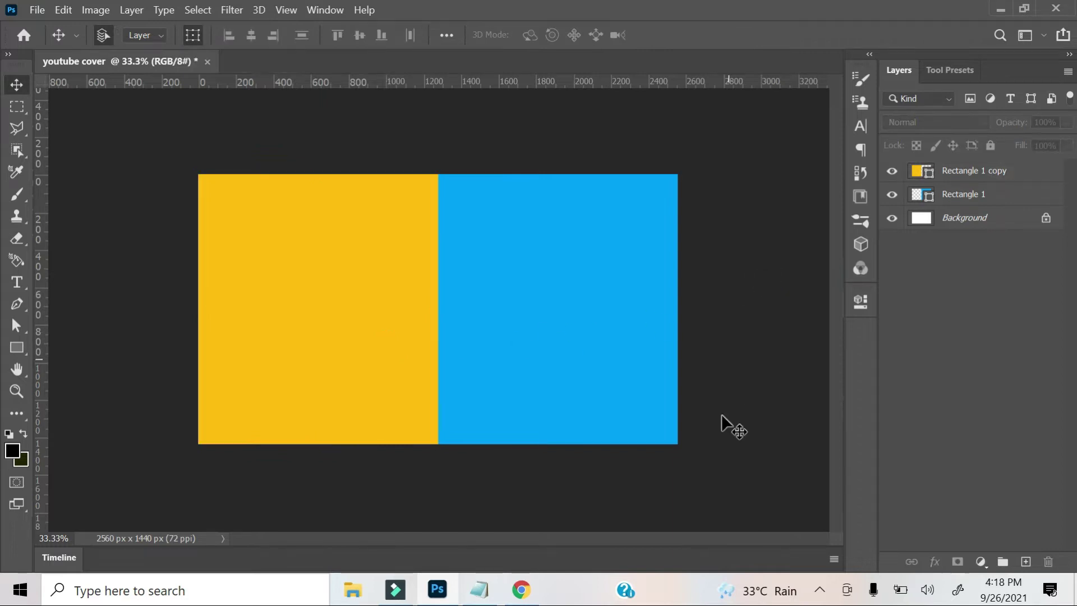
{"action": "left_click", "coordinate": [1044, 185]}
- Lock both colour rectangles, then add a 1546 × 423 px rectangle centred on the canvas
{"action": "left_click", "coordinate": [1010, 194], "text": "shift"}
{"action": "left_click", "coordinate": [991, 145]}
{"action": "key", "text": "u"}
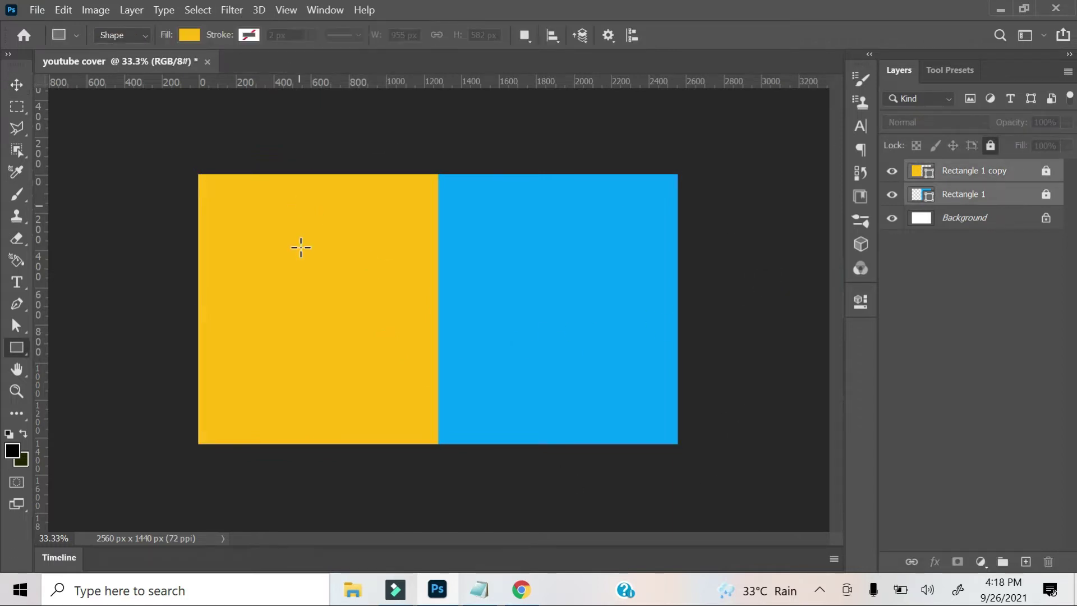
{"action": "left_click", "coordinate": [350, 307]}
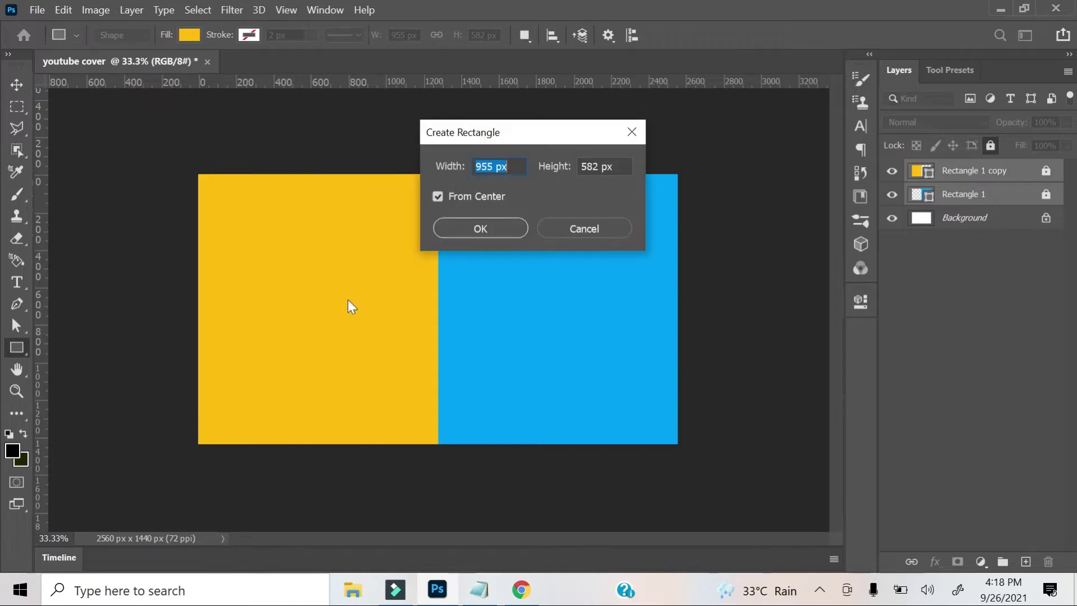
{"action": "left_click", "coordinate": [479, 589]}
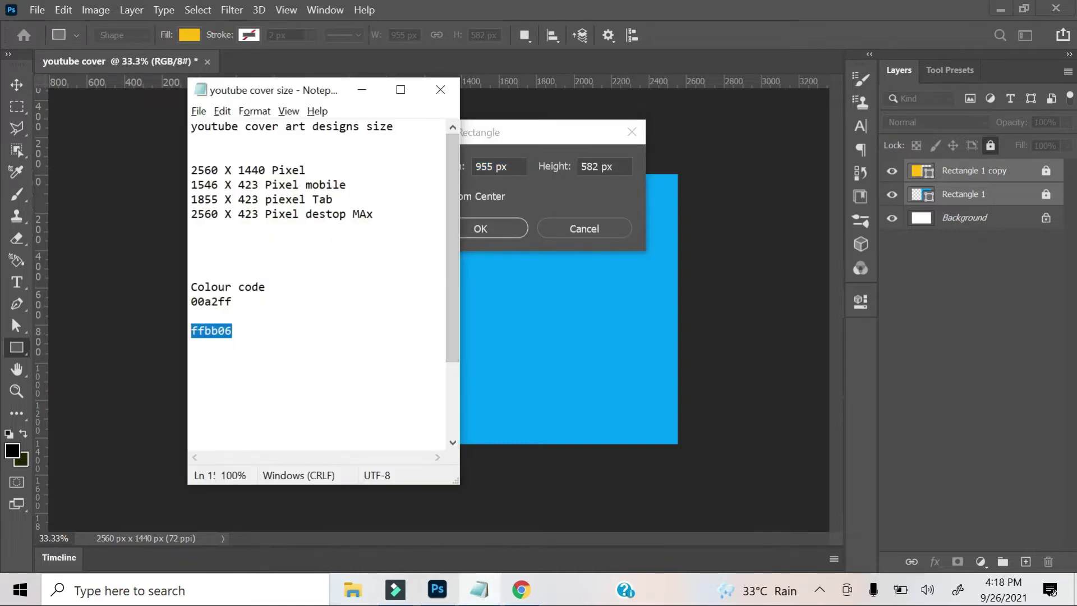
{"action": "left_click_drag", "start_coordinate": [354, 184], "coordinate": [192, 185]}
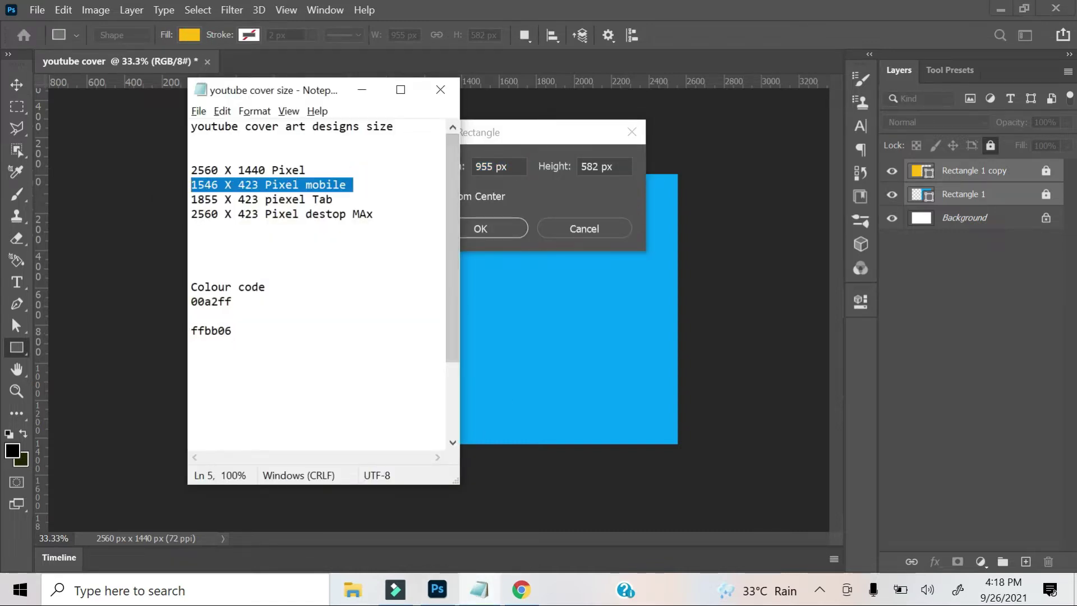
{"action": "left_click", "coordinate": [362, 90]}
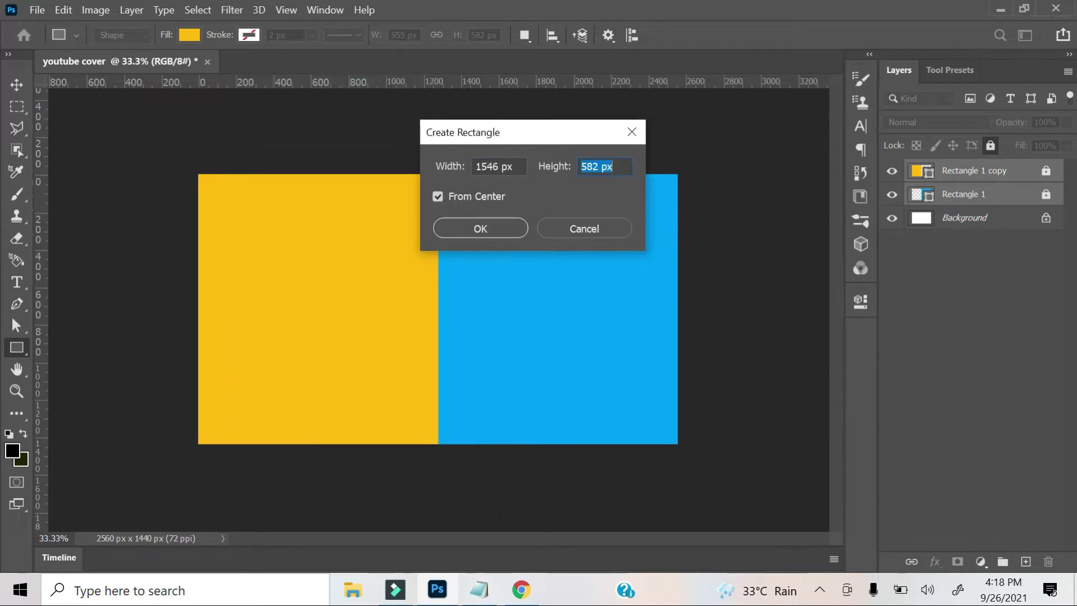
{"action": "type", "text": "23"}
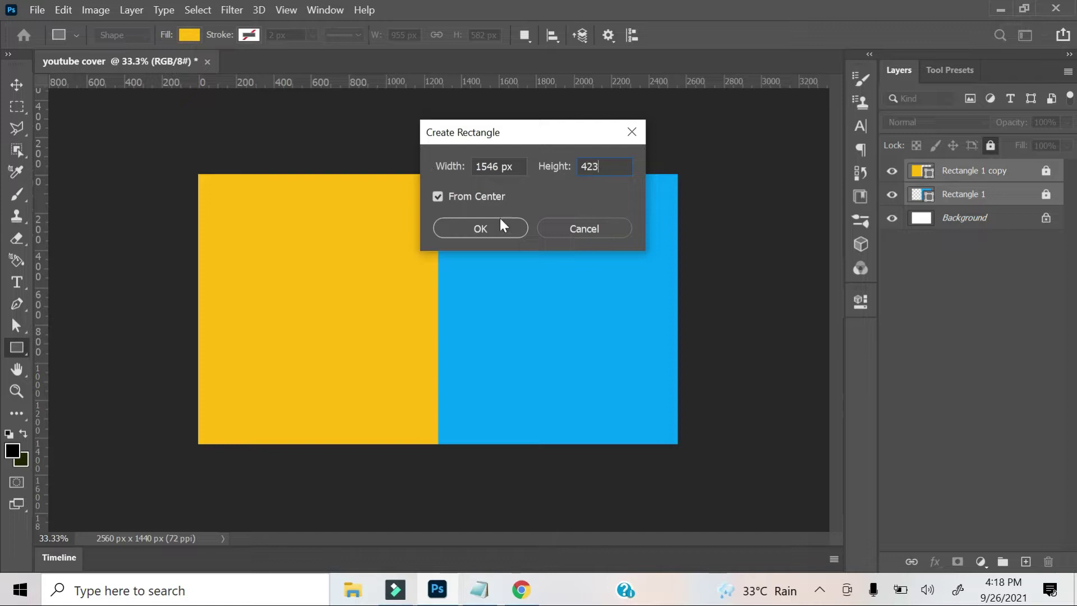
{"action": "left_click", "coordinate": [499, 222]}
{"action": "left_click", "coordinate": [553, 35]}
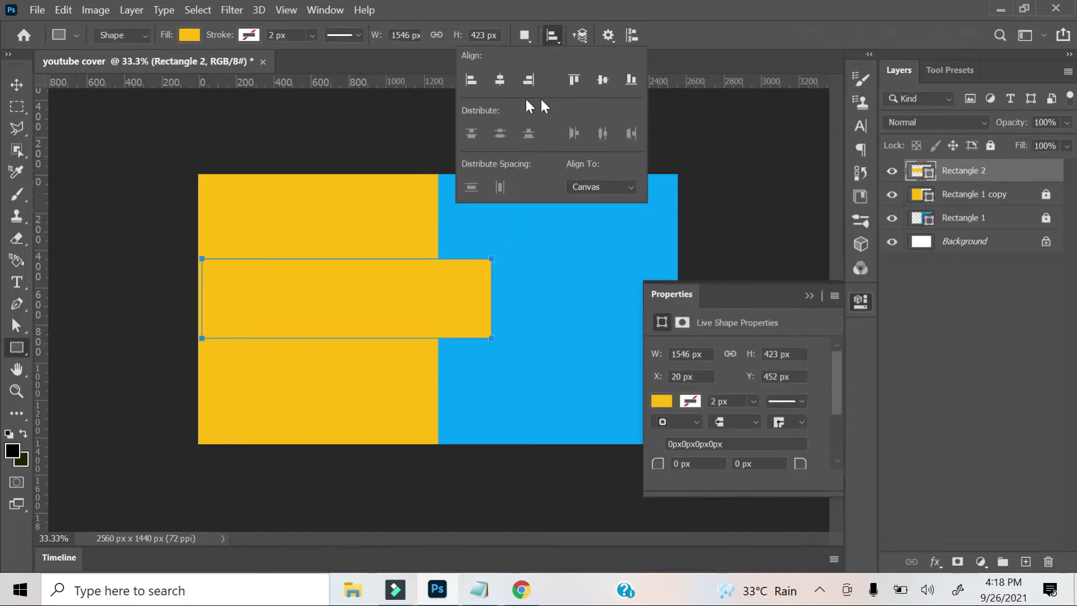
{"action": "left_click", "coordinate": [499, 79]}
{"action": "left_click", "coordinate": [602, 83]}
- Give the new rectangle no fill and a 5 px black outline
{"action": "left_click", "coordinate": [661, 401]}
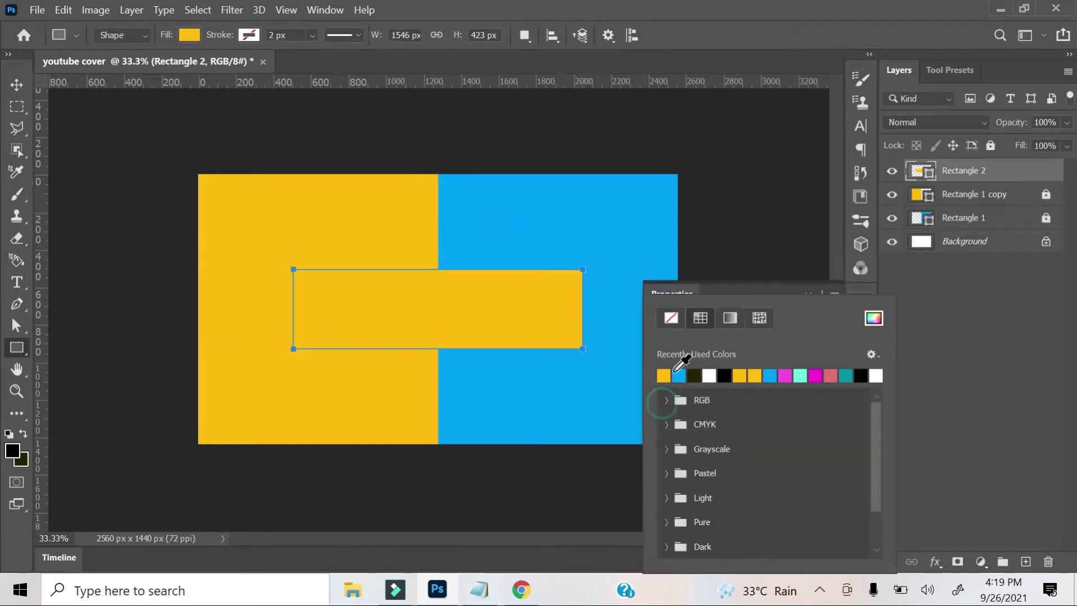
{"action": "left_click", "coordinate": [671, 318]}
{"action": "left_click", "coordinate": [694, 399]}
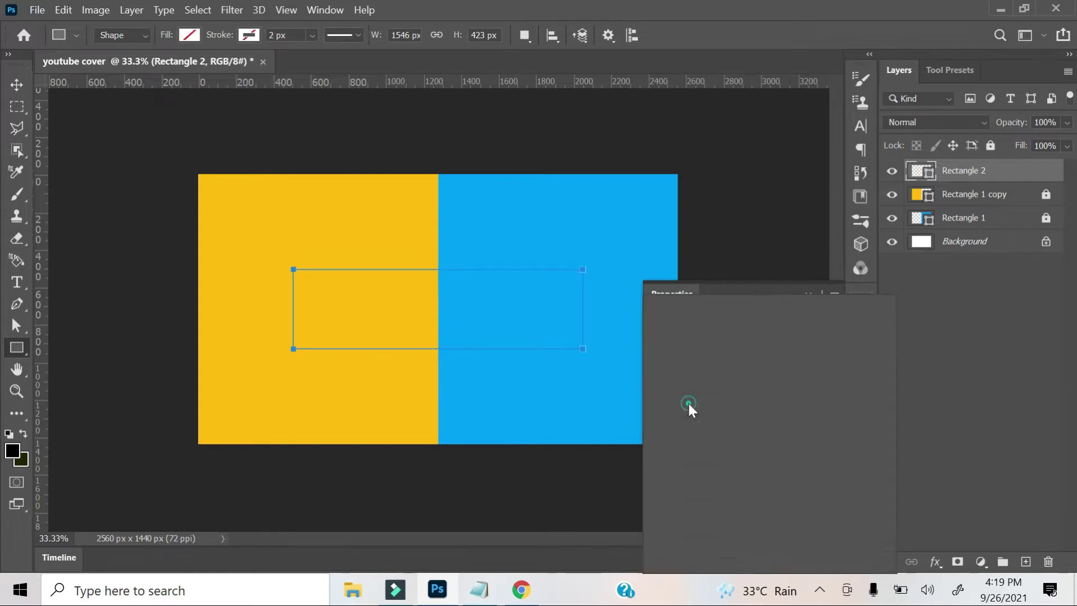
{"action": "left_click", "coordinate": [724, 375]}
{"action": "left_click", "coordinate": [277, 35]}
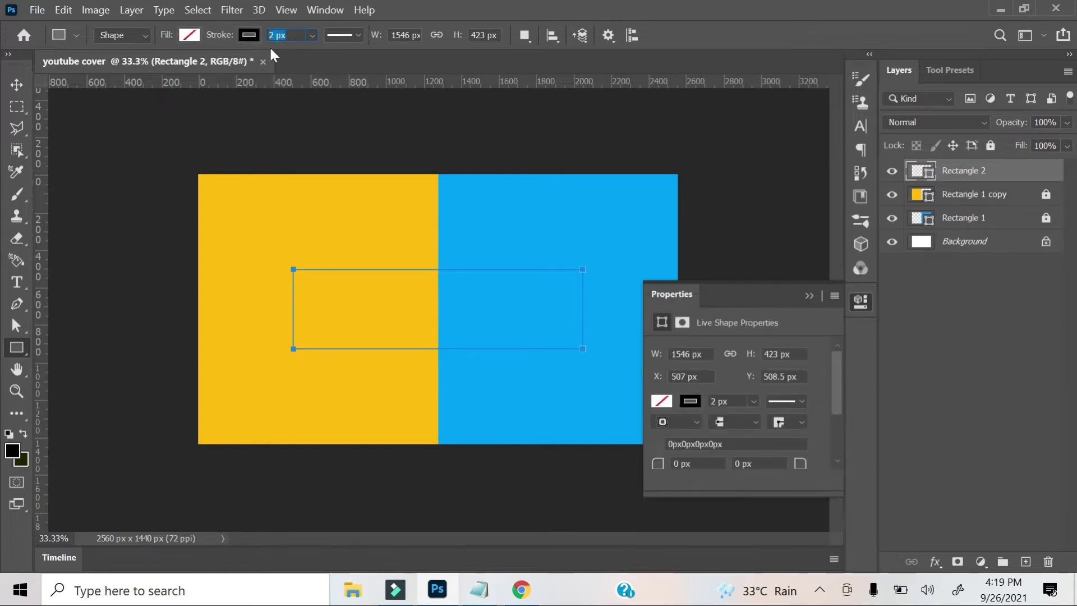
{"action": "type", "text": "5"}
{"action": "key", "text": "Return"}
{"action": "left_click", "coordinate": [817, 294]}
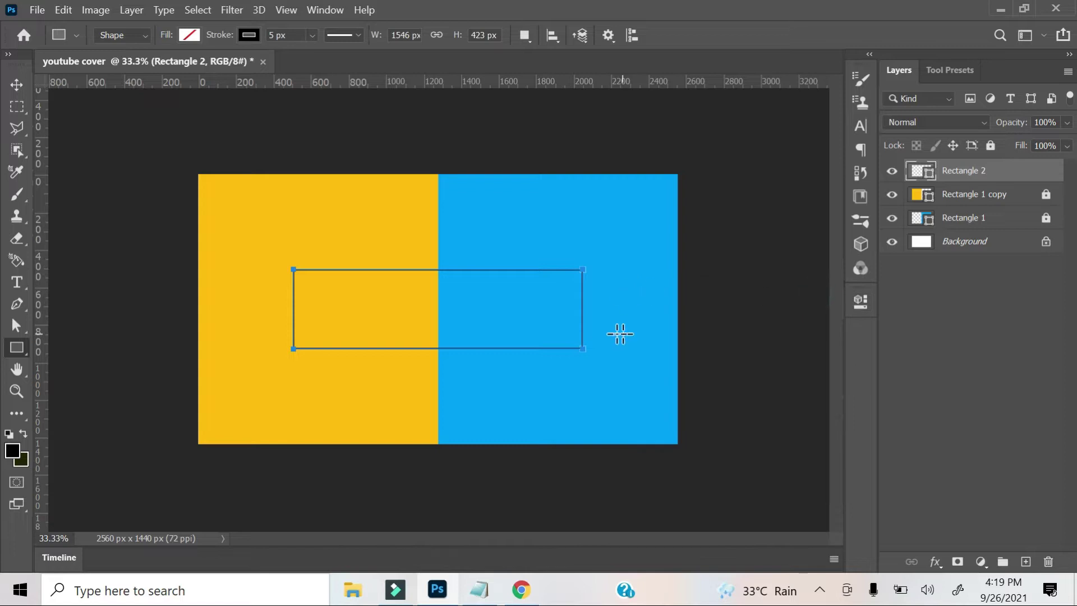
{"action": "left_click", "coordinate": [17, 85]}
{"action": "left_click", "coordinate": [651, 311]}
{"action": "key", "text": "ctrl+plus"}
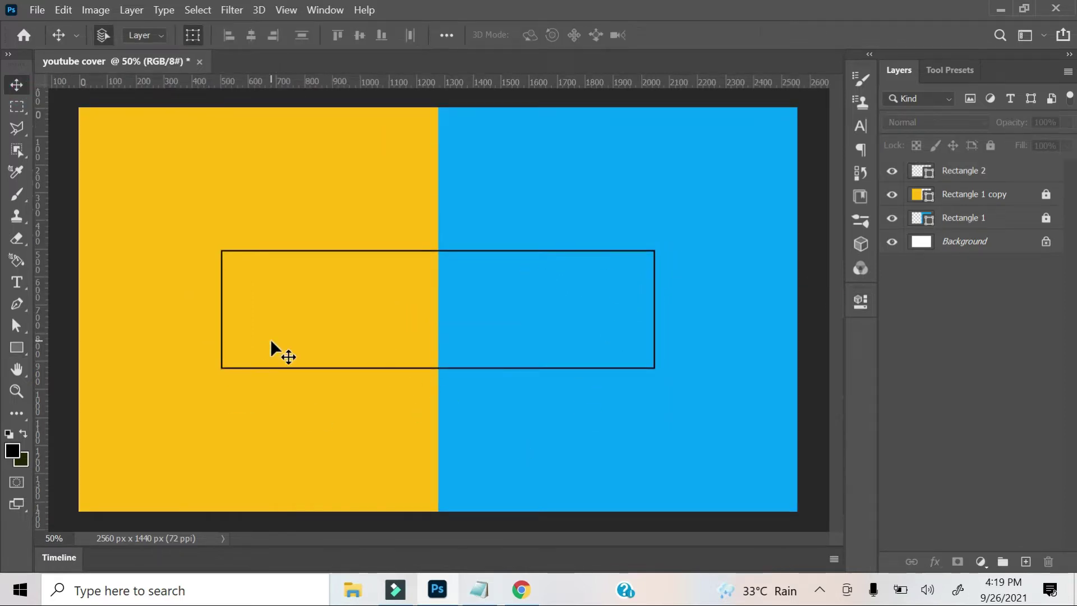
- Type the enlarged title 'YANKY DESIGNS' inside the box and shift it into place
{"action": "key", "text": "t"}
{"action": "left_click", "coordinate": [262, 297]}
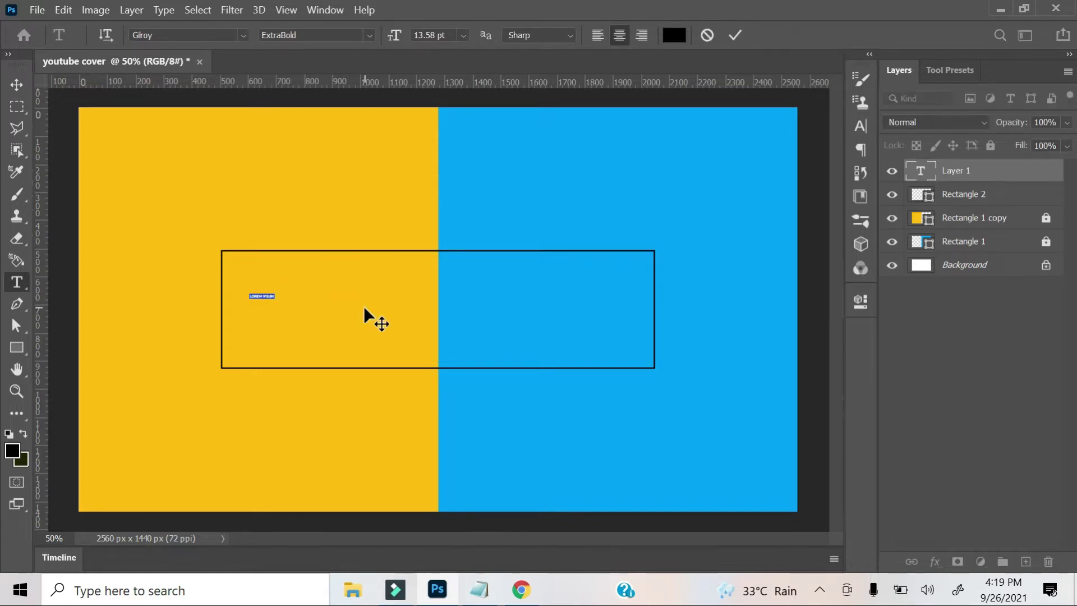
{"action": "mouse_move", "coordinate": [392, 42]}
{"action": "left_mouse_down"}
{"action": "mouse_move", "coordinate": [432, 36]}
{"action": "mouse_move", "coordinate": [397, 294]}
{"action": "mouse_move", "coordinate": [397, 34]}
{"action": "mouse_move", "coordinate": [291, 235]}
{"action": "left_mouse_up"}
{"action": "left_click", "coordinate": [282, 292]}
{"action": "key", "text": "ctrl+a"}
{"action": "type", "text": "YANKU"}
{"action": "key", "text": "BackSpace"}
{"action": "type", "text": "Y DESIGNS"}
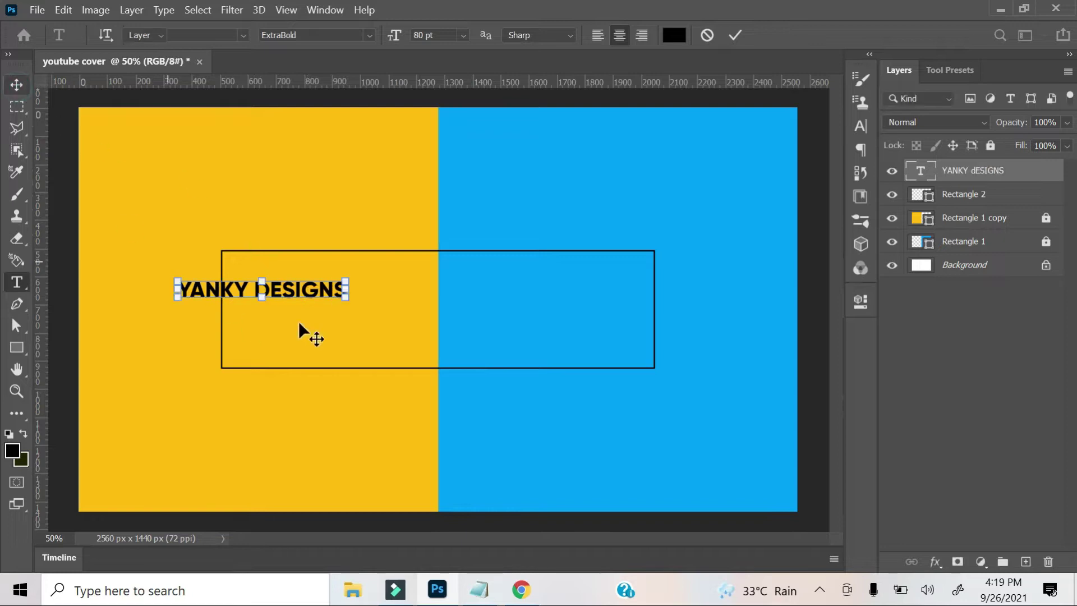
{"action": "key", "text": "ctrl+Return"}
{"action": "key", "text": "v"}
{"action": "mouse_move", "coordinate": [336, 301]}
{"action": "left_mouse_down"}
{"action": "mouse_move", "coordinate": [368, 312]}
{"action": "mouse_move", "coordinate": [408, 303]}
{"action": "left_mouse_up"}
- Colour the word DESIGNS blue, leaving YANKY black
{"action": "key", "text": "t"}
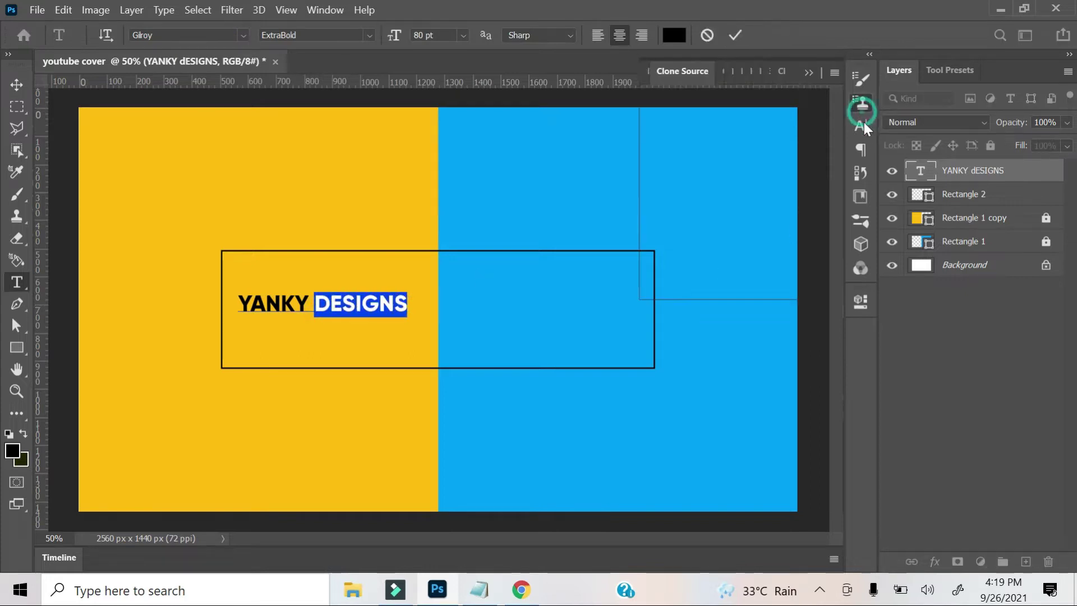
{"action": "left_click", "coordinate": [860, 125]}
{"action": "left_click", "coordinate": [816, 174]}
{"action": "left_click", "coordinate": [740, 281]}
{"action": "left_click", "coordinate": [648, 108]}
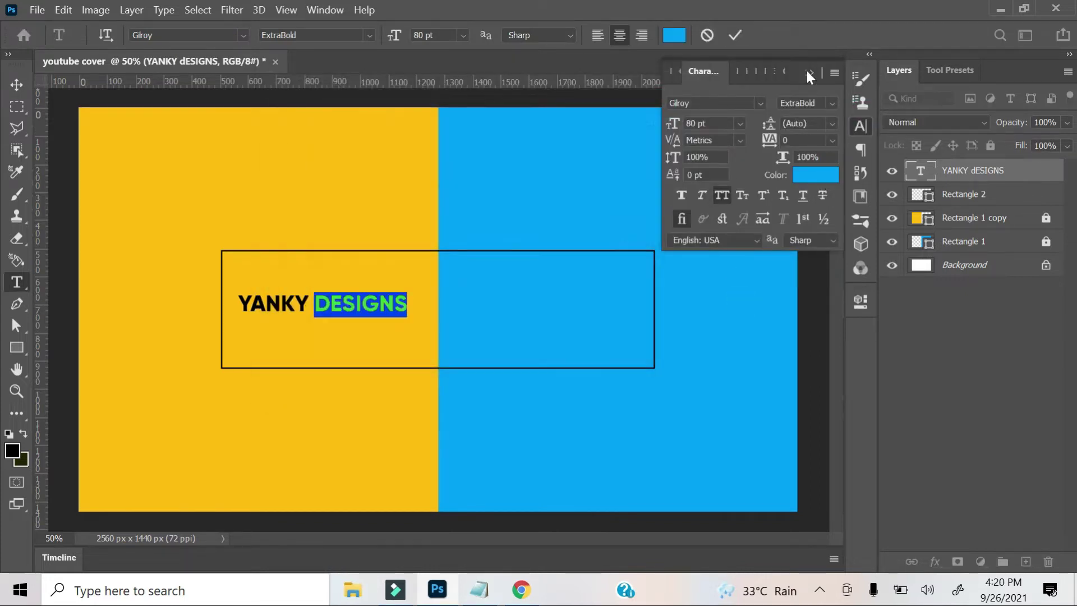
{"action": "left_click", "coordinate": [783, 71]}
{"action": "left_click", "coordinate": [808, 71]}
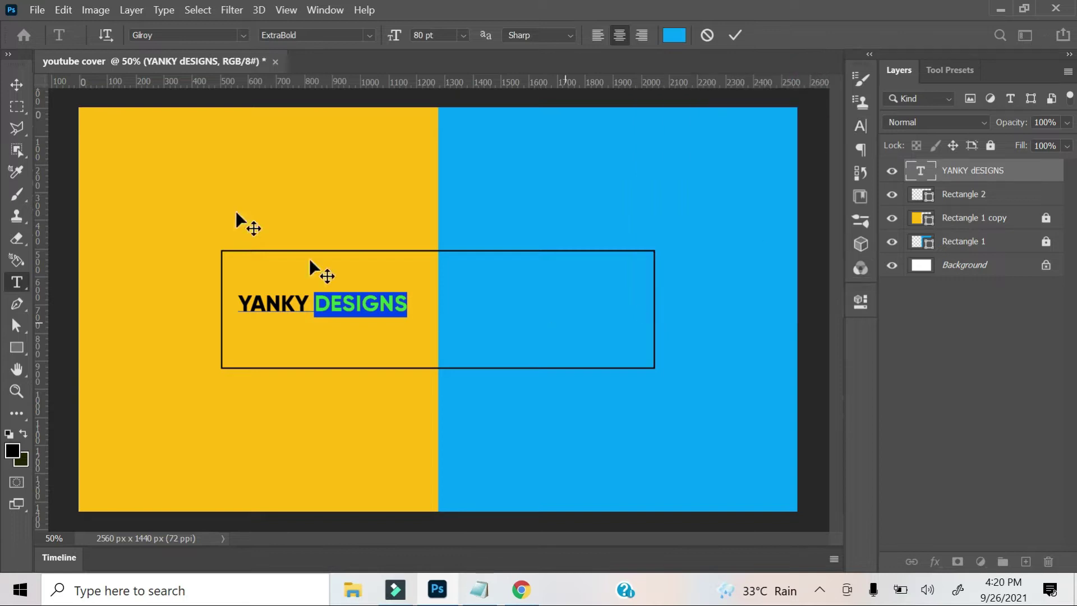
{"action": "key", "text": "ctrl"}
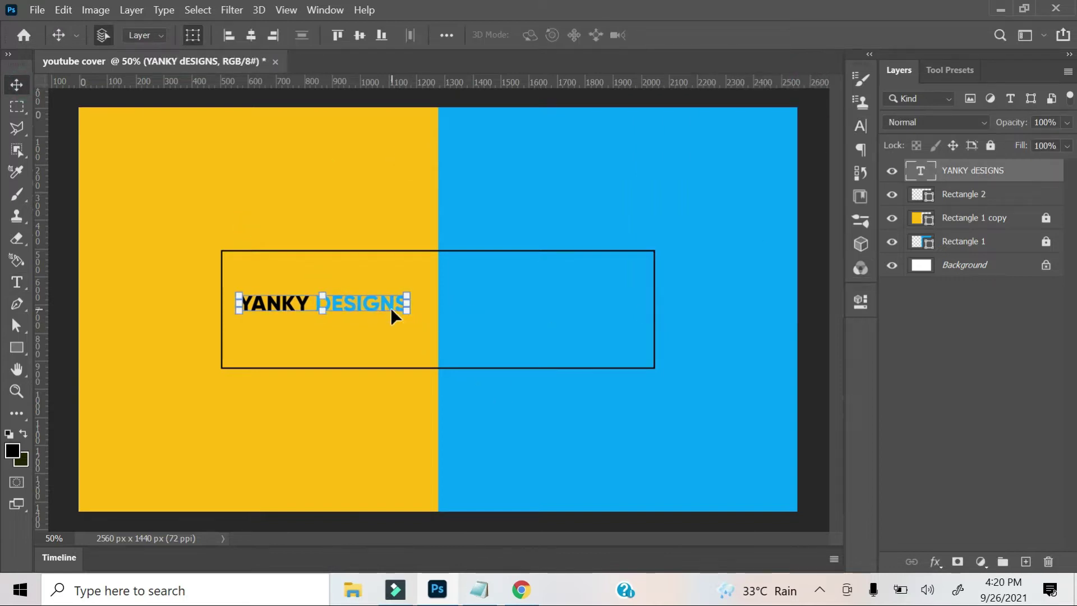
{"action": "key", "text": "b"}
{"action": "left_click", "coordinate": [965, 244]}
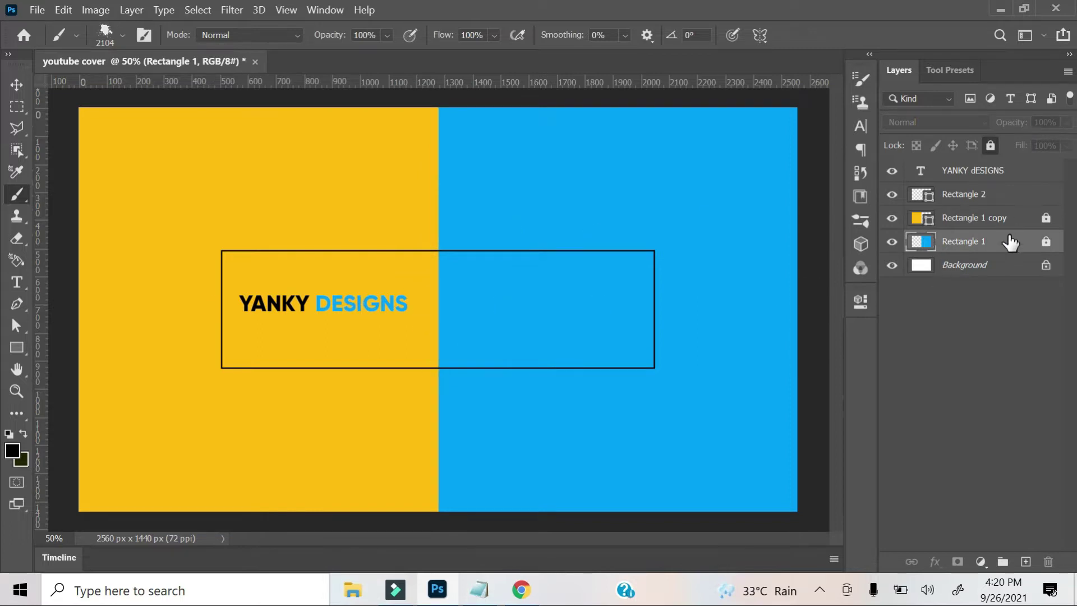
- Rasterize the outlined box's shape layer by confirming the Brush tool's Rasterize prompt
{"action": "left_click", "coordinate": [986, 197]}
{"action": "left_click", "coordinate": [406, 297]}
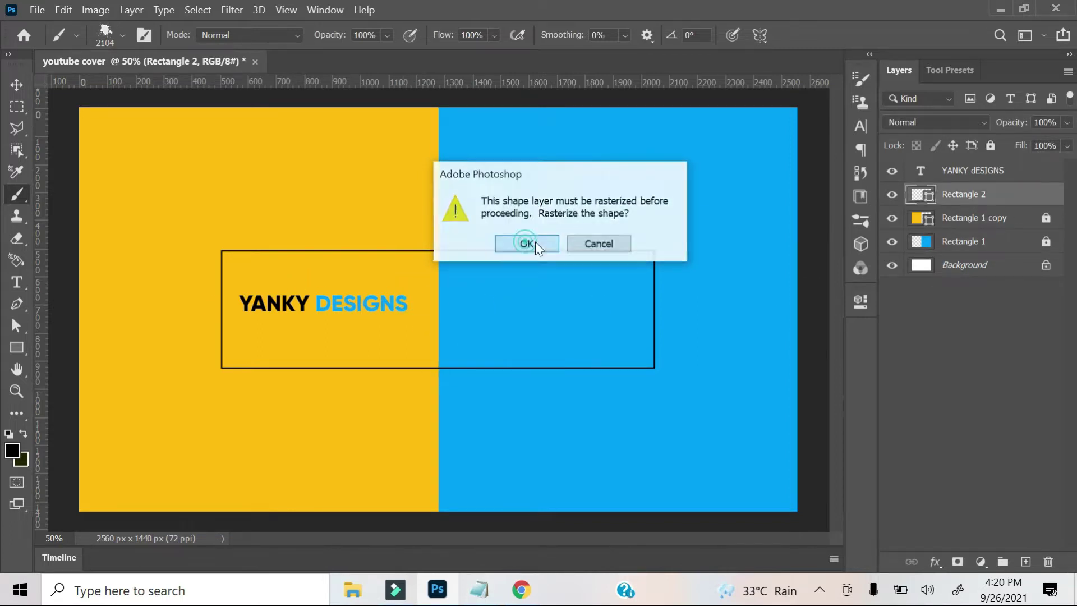
{"action": "left_click", "coordinate": [520, 243]}
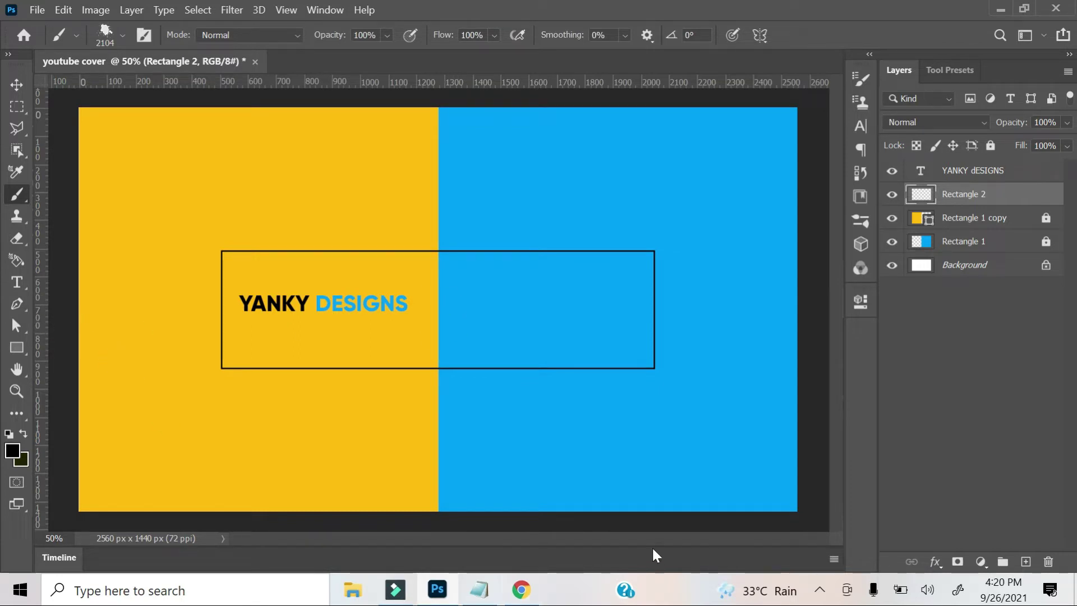
{"action": "left_click", "coordinate": [820, 589]}
{"action": "right_click", "coordinate": [836, 555]}
{"action": "left_click", "coordinate": [830, 558]}
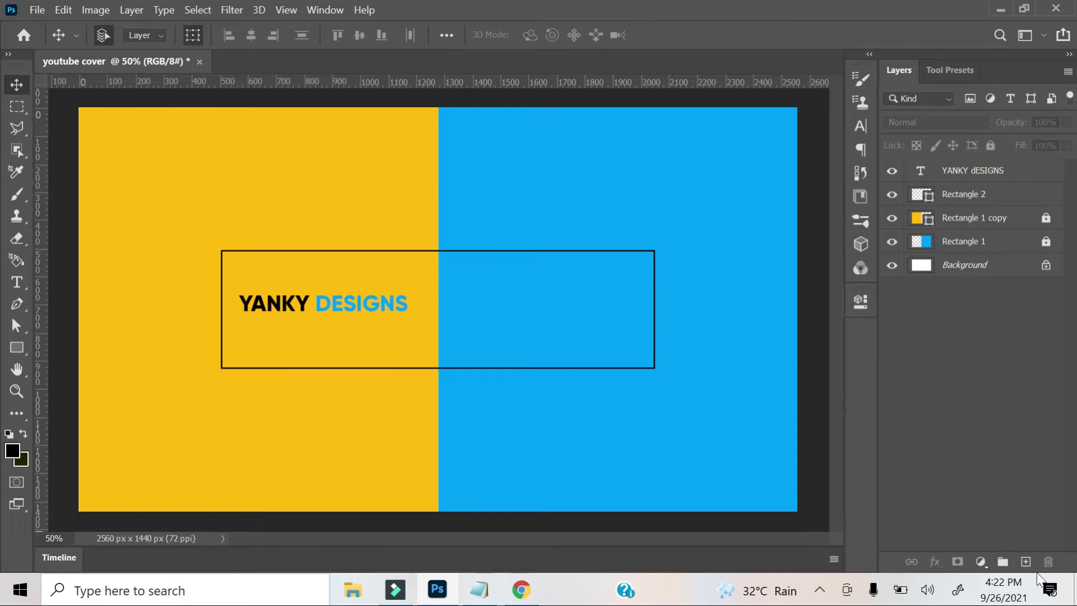
{"action": "left_click", "coordinate": [1026, 561]}
- Lock Rectangle 2 and stamp a black splatter on the new empty layer
{"action": "left_click", "coordinate": [1010, 217]}
{"action": "left_click", "coordinate": [991, 145]}
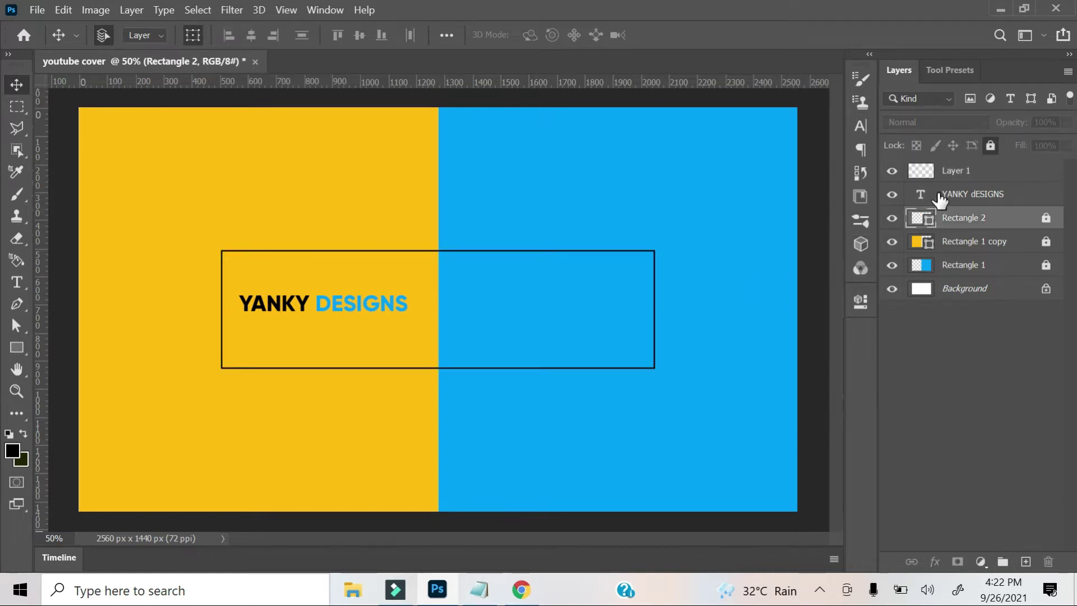
{"action": "left_click", "coordinate": [954, 171]}
{"action": "key", "text": "b"}
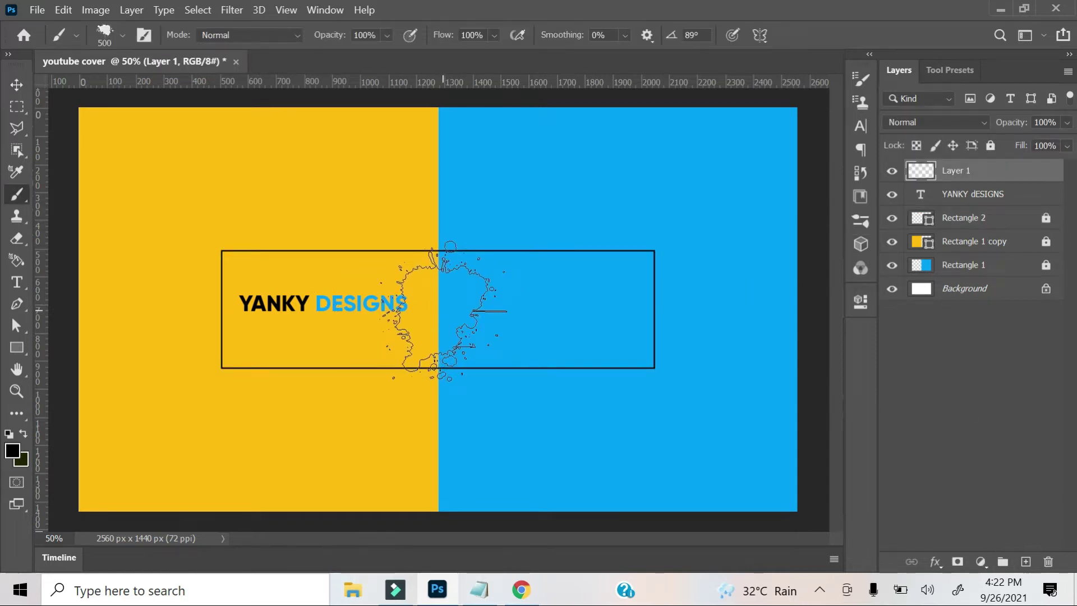
{"action": "left_click", "coordinate": [443, 312]}
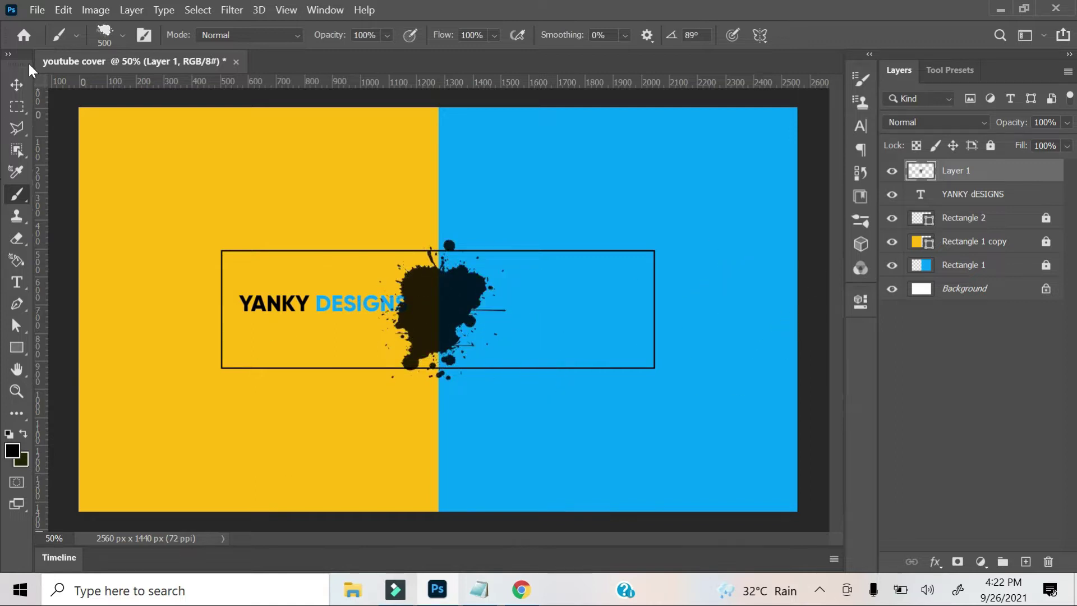
- Resize the splatter brush and repaint one black splatter at the canvas centre
{"action": "left_click", "coordinate": [122, 36]}
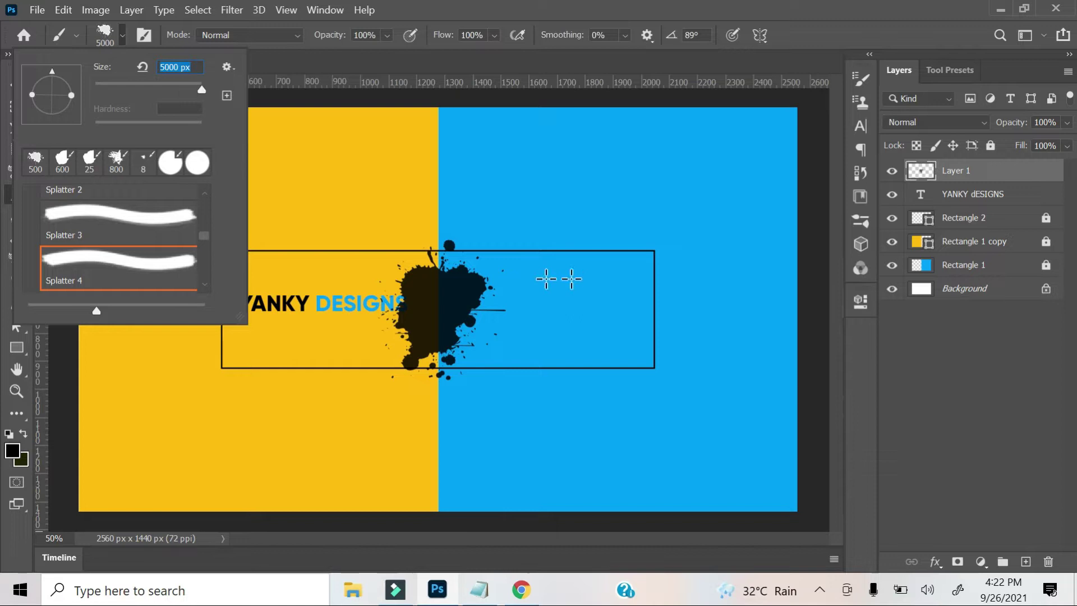
{"action": "key", "text": "Return"}
{"action": "left_click", "coordinate": [724, 296]}
{"action": "key", "text": "ctrl+z"}
{"action": "key", "text": "ctrl+z"}
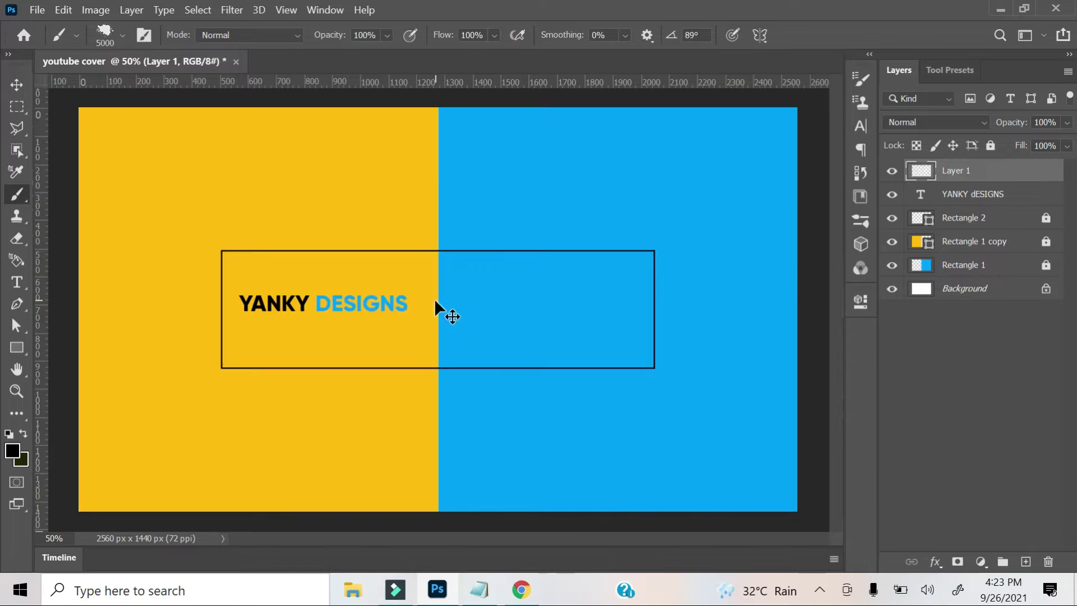
{"action": "key", "text": "bracketleft"}
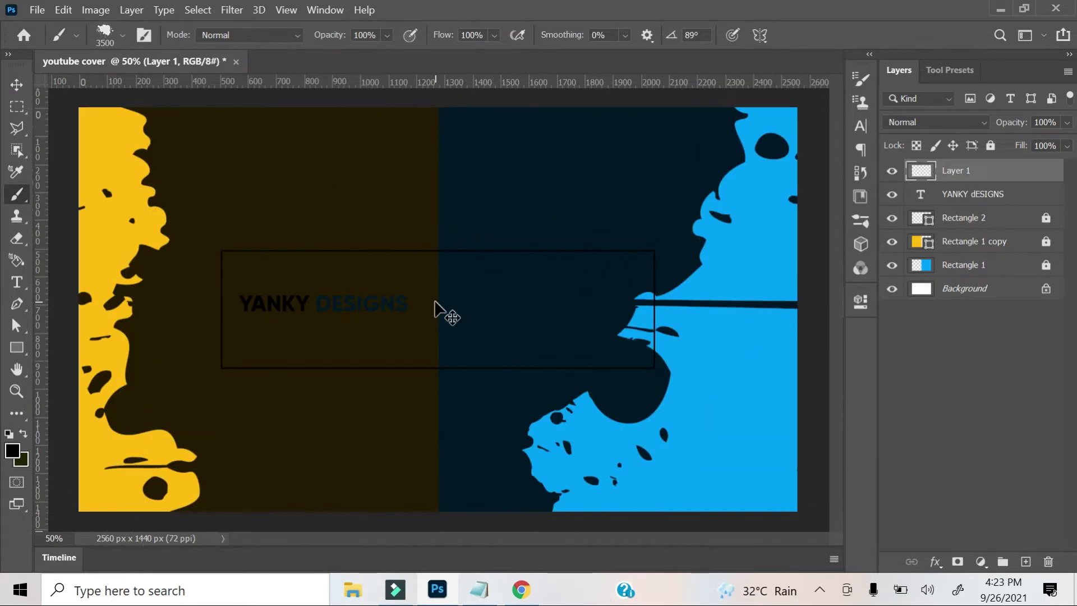
{"action": "left_click", "coordinate": [440, 306]}
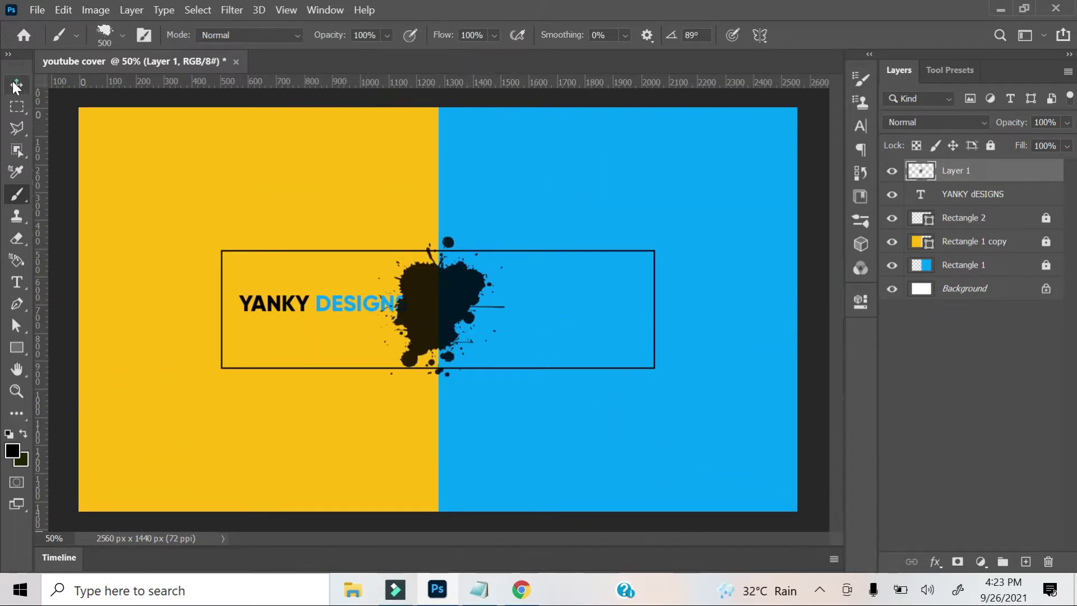
{"action": "key", "text": "v"}
{"action": "left_click", "coordinate": [357, 311]}
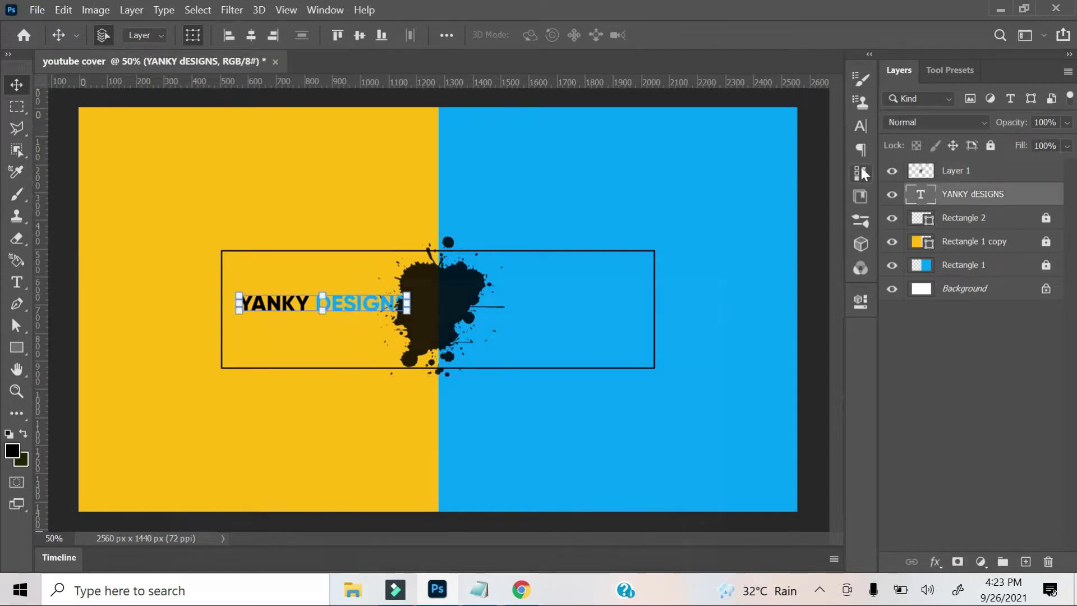
- Set the title to 60 pt and nudge it toward the box's left edge
{"action": "left_click", "coordinate": [861, 126]}
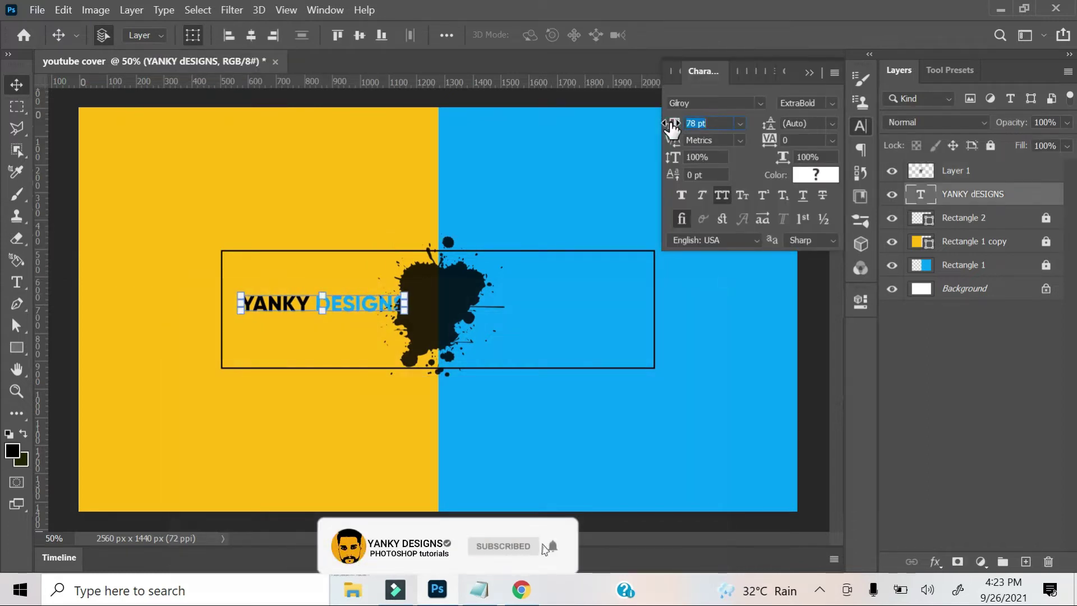
{"action": "type", "text": "60"}
{"action": "key", "text": "Return"}
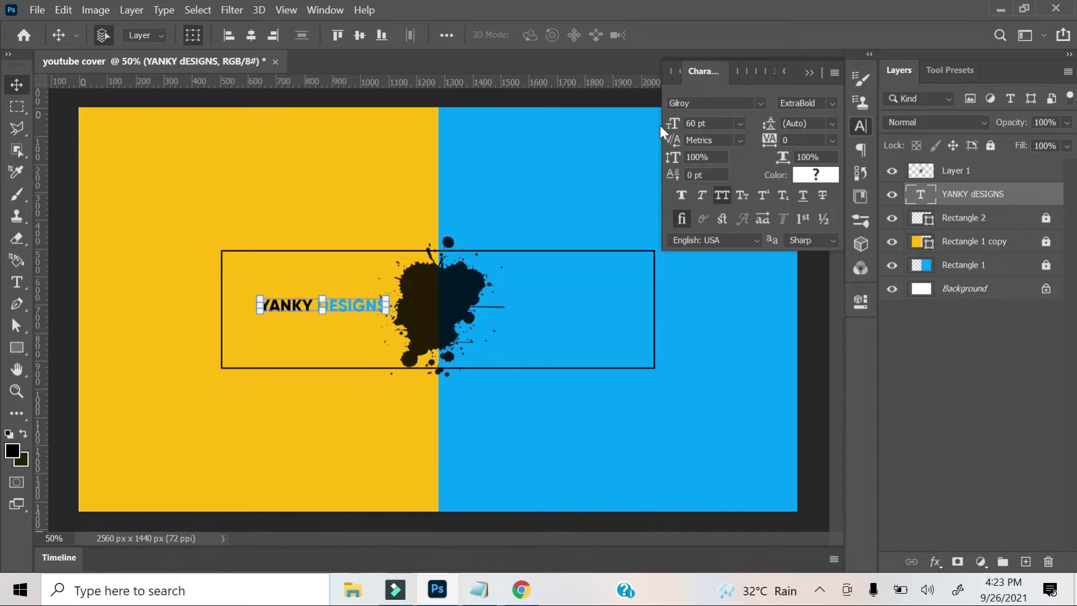
{"action": "left_click_drag", "start_coordinate": [331, 305], "coordinate": [320, 306]}
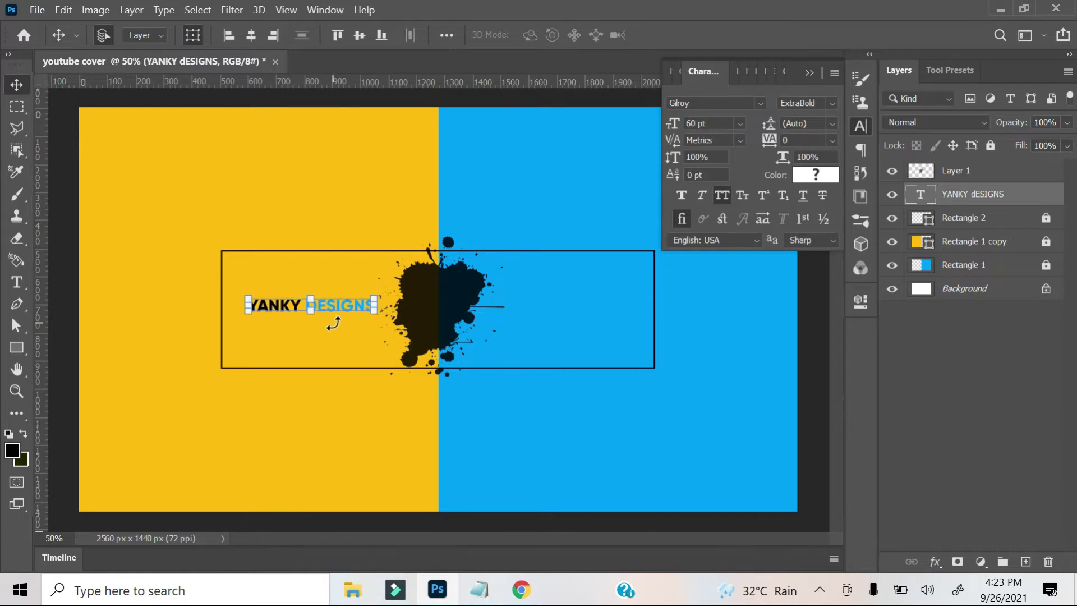
{"action": "key", "text": "ctrl+plus"}
{"action": "key", "text": "ctrl+plus"}
{"action": "key", "text": "ctrl+minus"}
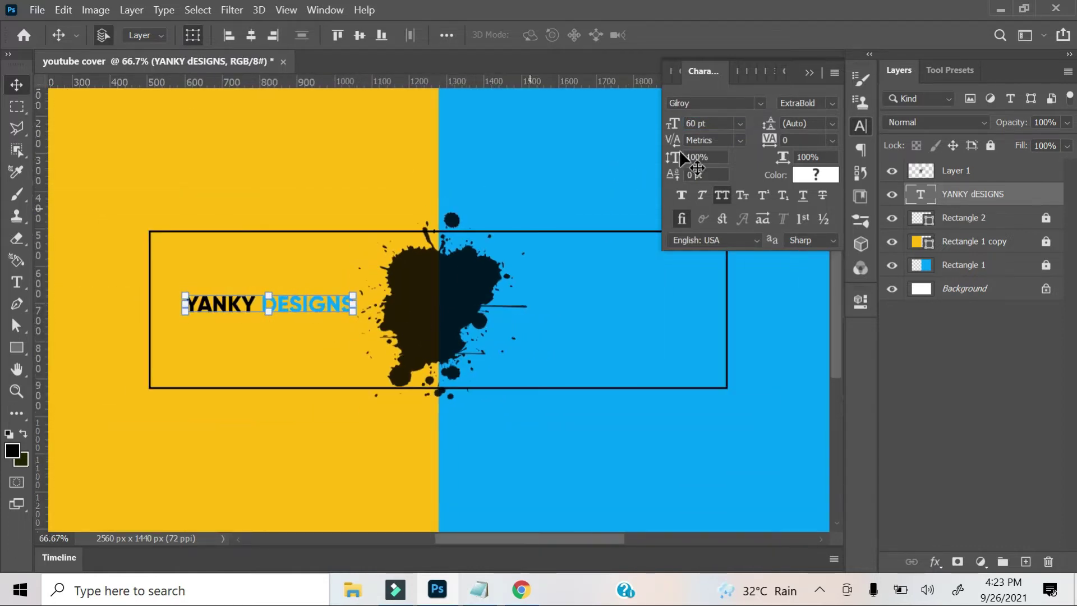
{"action": "left_click", "coordinate": [705, 152]}
{"action": "key", "text": "Left"}
{"action": "key", "text": "Left"}
{"action": "key", "text": "Left"}
{"action": "key", "text": "Left"}
{"action": "key", "text": "Left"}
{"action": "key", "text": "Left"}
{"action": "key", "text": "Left"}
{"action": "key", "text": "Left"}
{"action": "key", "text": "Left"}
{"action": "key", "text": "Left"}
{"action": "key", "text": "Left"}
{"action": "key", "text": "Left"}
- Enlarge the word YANKY to 85 pt
{"action": "key", "text": "t"}
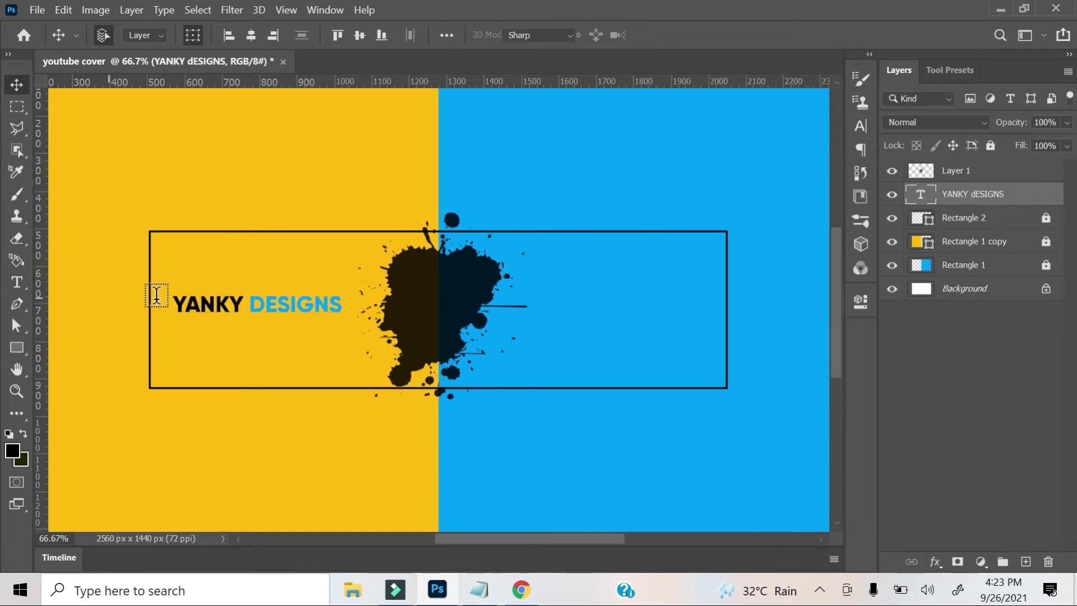
{"action": "left_click_drag", "start_coordinate": [243, 306], "coordinate": [189, 297]}
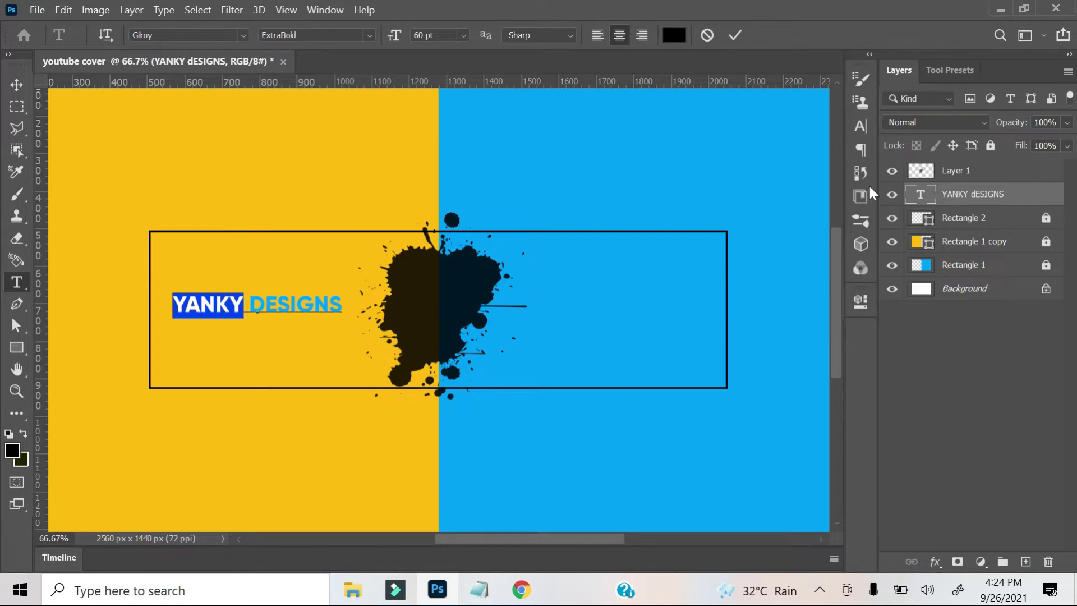
{"action": "key", "text": "ctrl+t"}
{"action": "left_click_drag", "start_coordinate": [673, 129], "coordinate": [695, 152]}
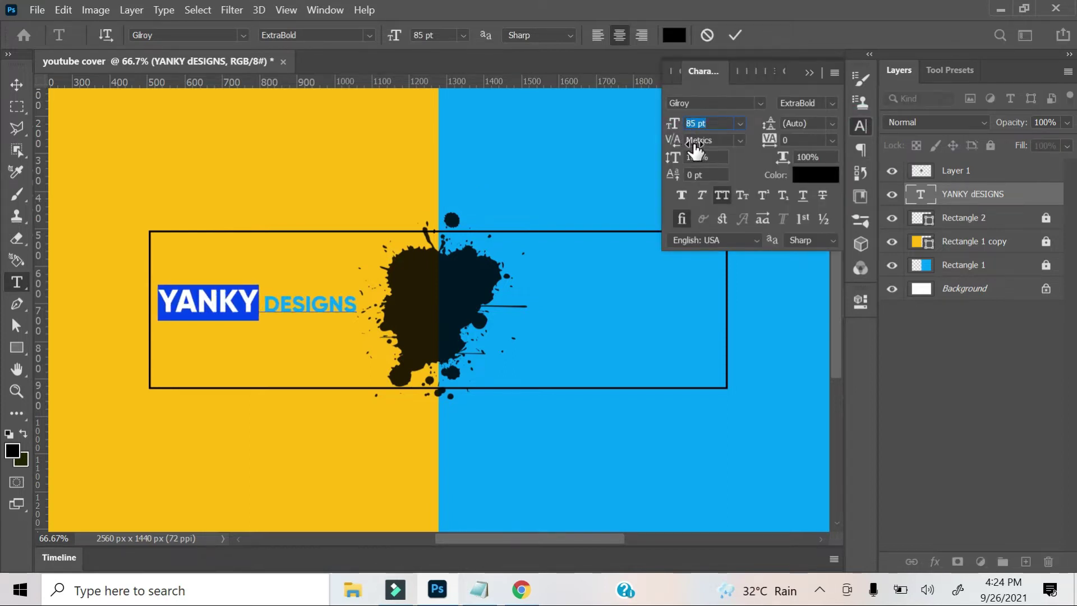
{"action": "left_click", "coordinate": [809, 72]}
{"action": "key", "text": "ctrl+Return"}
- Duplicate the YANKY DESIGNS title and place two copies on the blue half
{"action": "key", "text": "v"}
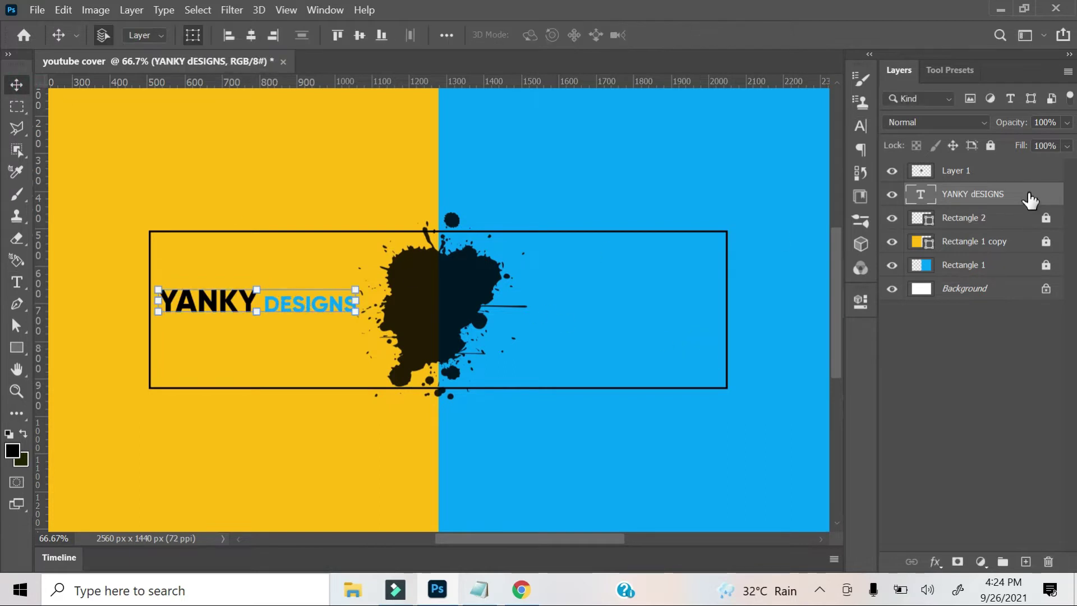
{"action": "key", "text": "ctrl+j"}
{"action": "key", "text": "ctrl+j"}
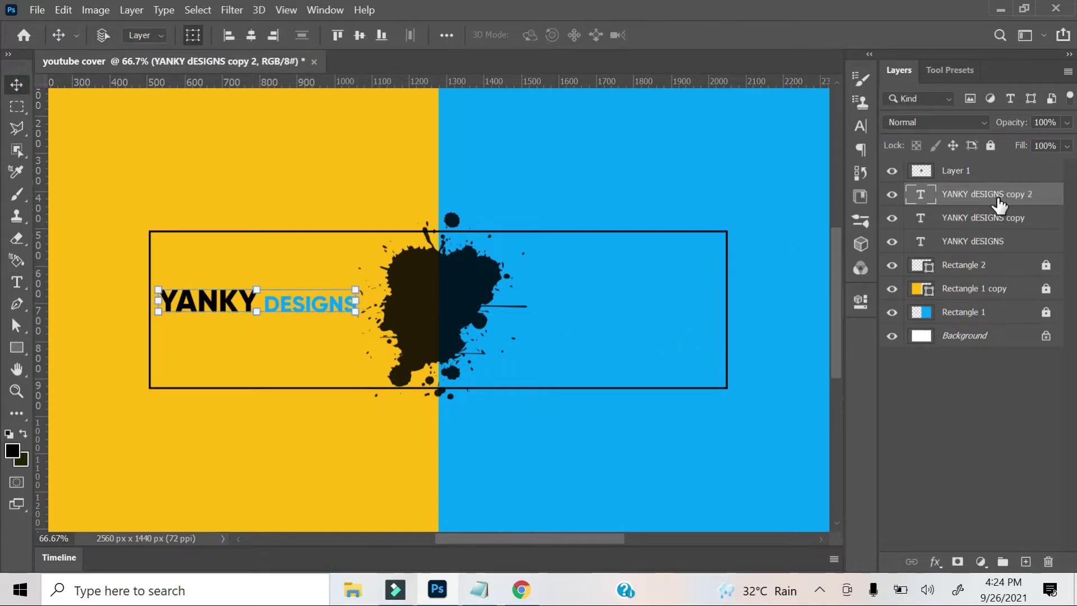
{"action": "left_click_drag", "start_coordinate": [312, 300], "coordinate": [658, 294]}
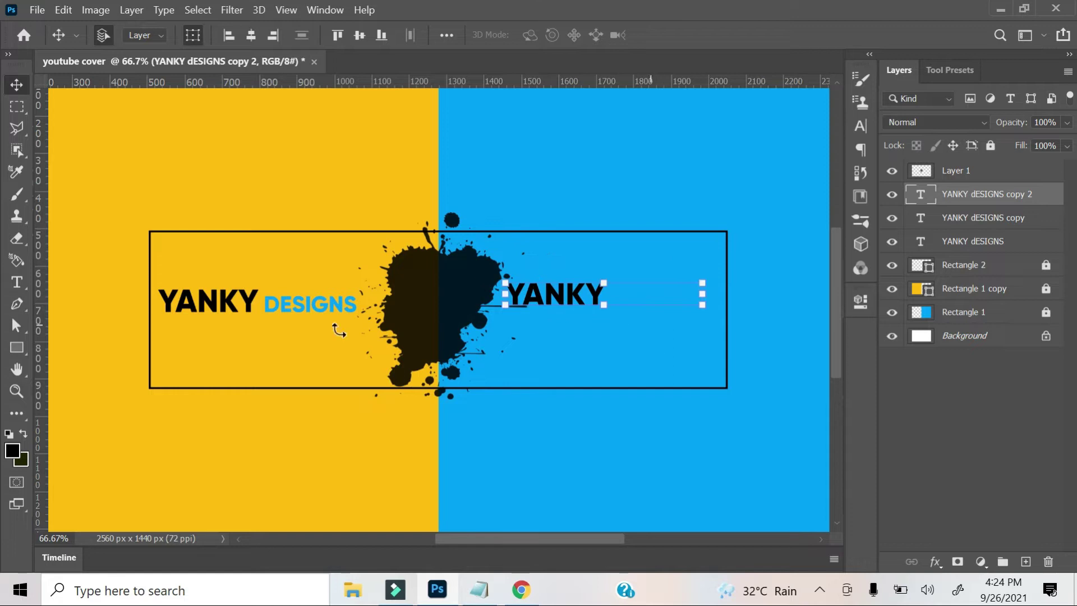
{"action": "left_click", "coordinate": [284, 311]}
{"action": "left_click_drag", "start_coordinate": [303, 342], "coordinate": [628, 349]}
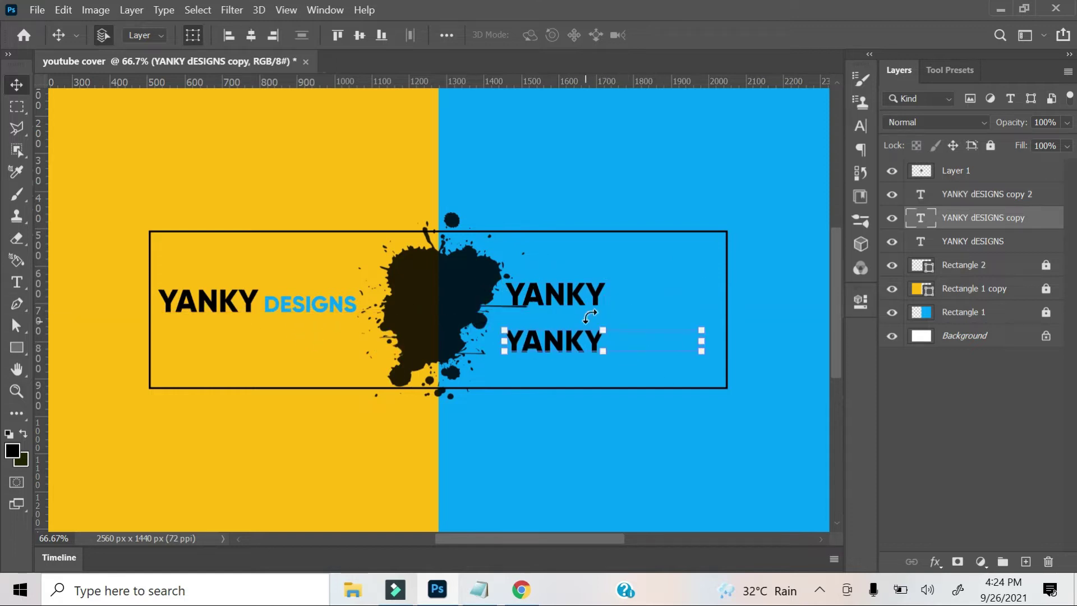
- Make DESIGNS yellow in the upper copy, then hide the lower YANKY copy
{"action": "key", "text": "t"}
{"action": "left_click", "coordinate": [596, 280]}
{"action": "left_click_drag", "start_coordinate": [607, 294], "coordinate": [704, 295]}
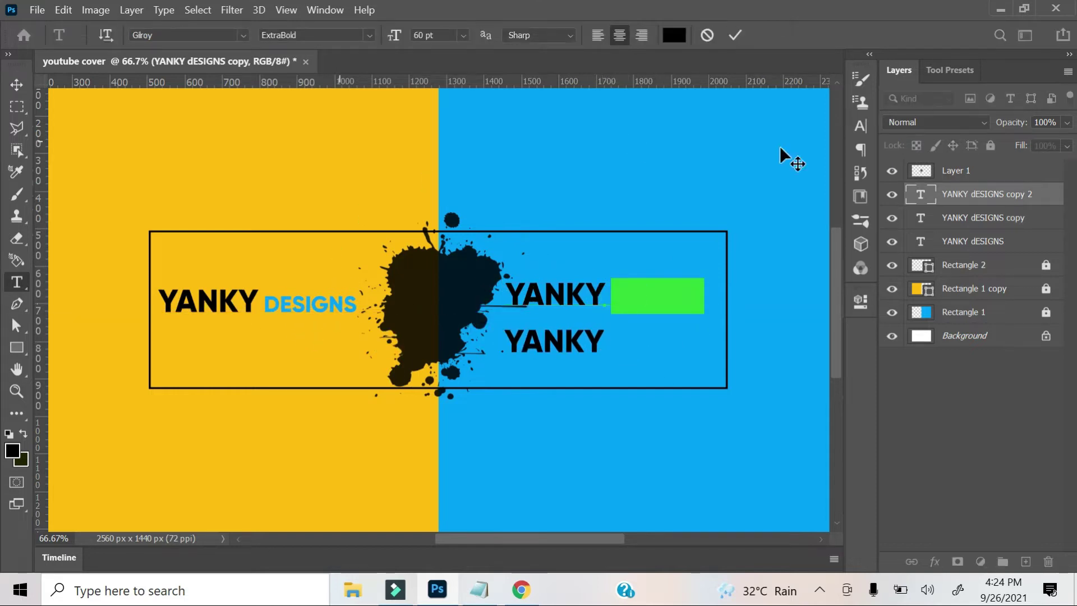
{"action": "left_click", "coordinate": [673, 35]}
{"action": "left_click", "coordinate": [649, 108]}
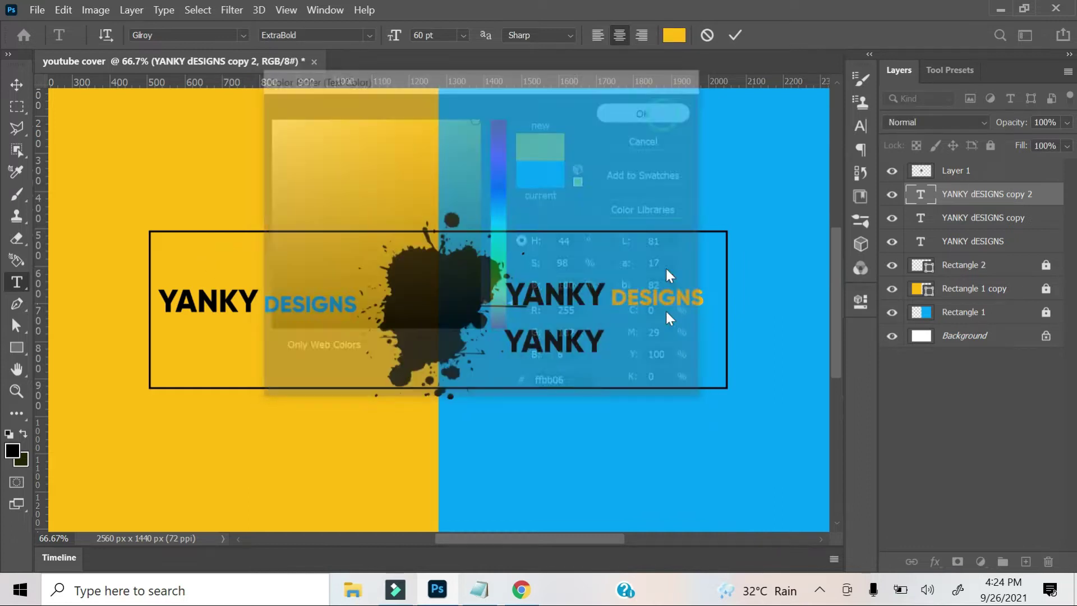
{"action": "key", "text": "Escape"}
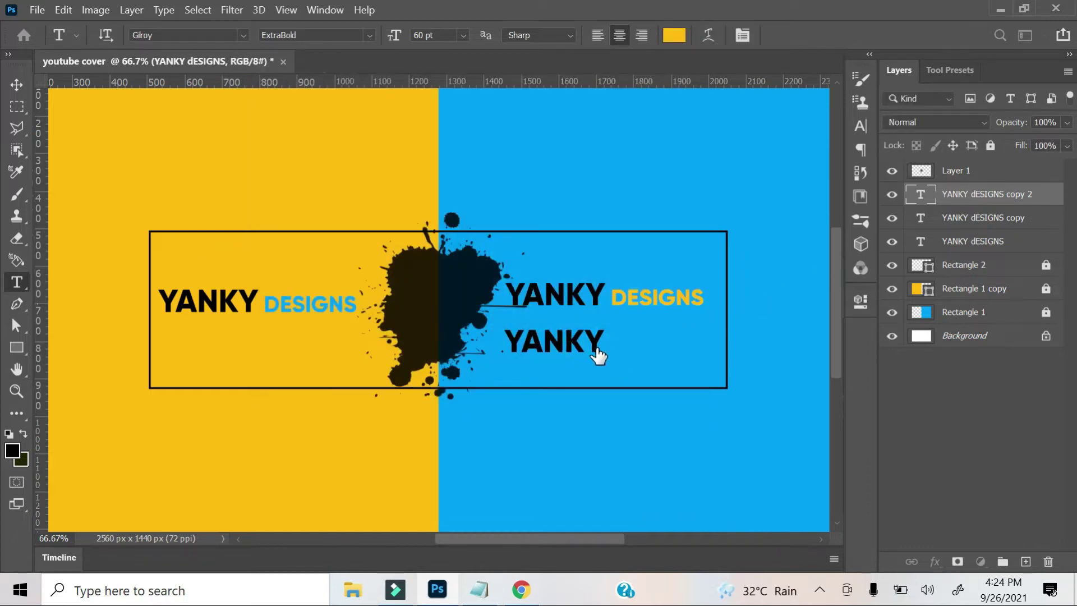
{"action": "left_click_drag", "start_coordinate": [604, 343], "coordinate": [704, 342]}
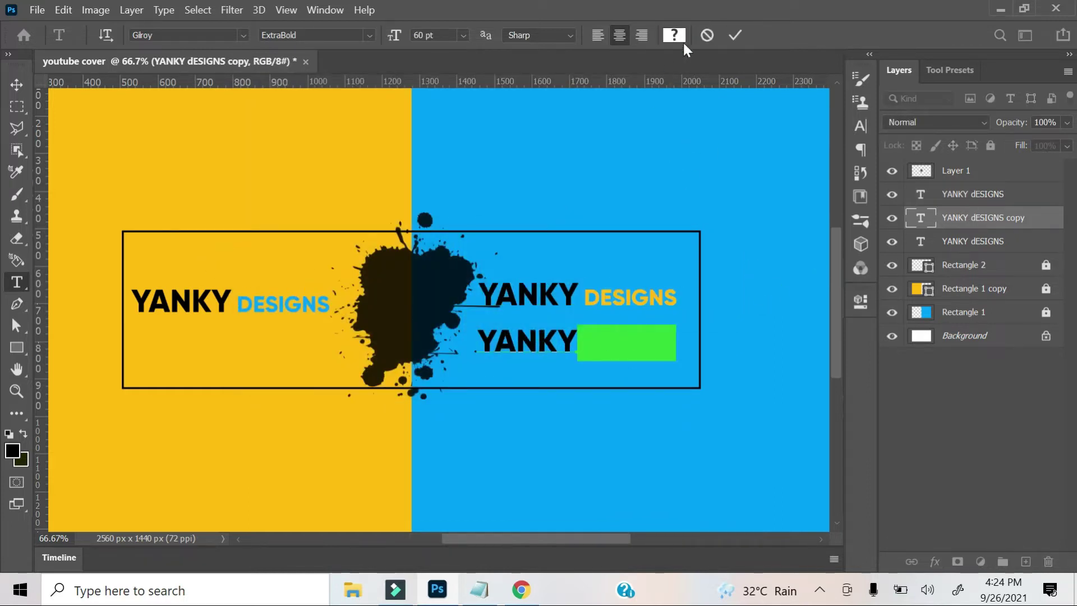
{"action": "left_click", "coordinate": [860, 126]}
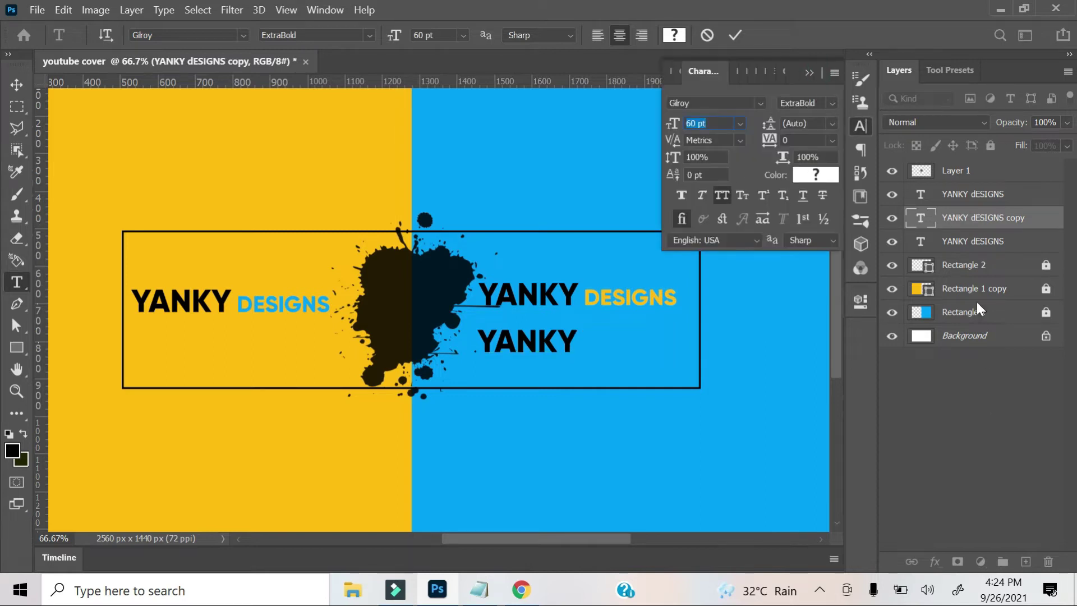
{"action": "key", "text": "Escape"}
{"action": "left_click", "coordinate": [892, 217]}
{"action": "left_click", "coordinate": [815, 79]}
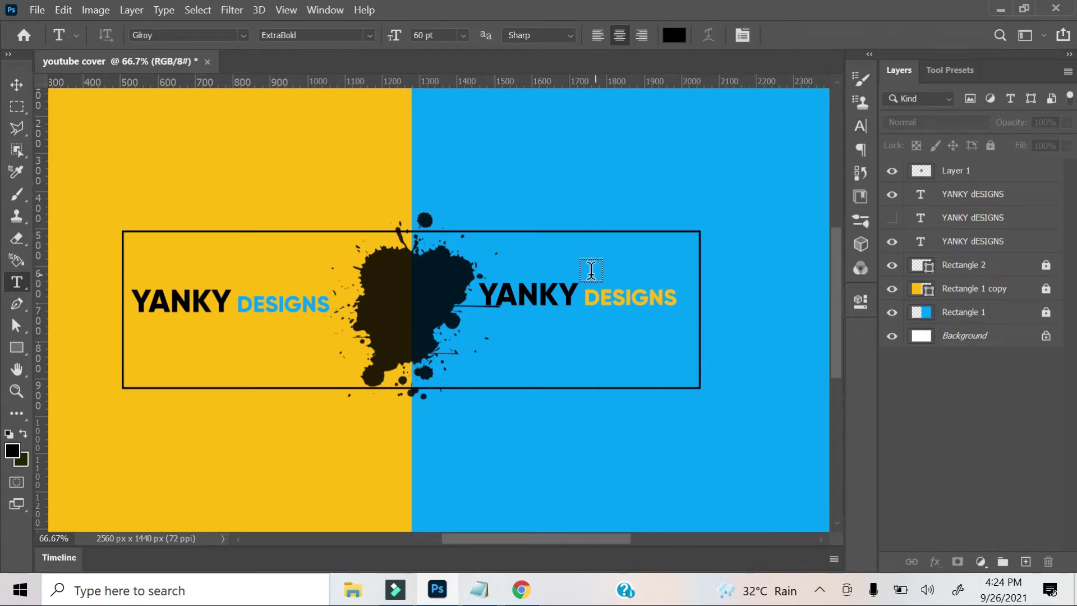
- Retype the upper right-side title as NEW VIDEOS
{"action": "left_click_drag", "start_coordinate": [578, 293], "coordinate": [501, 293]}
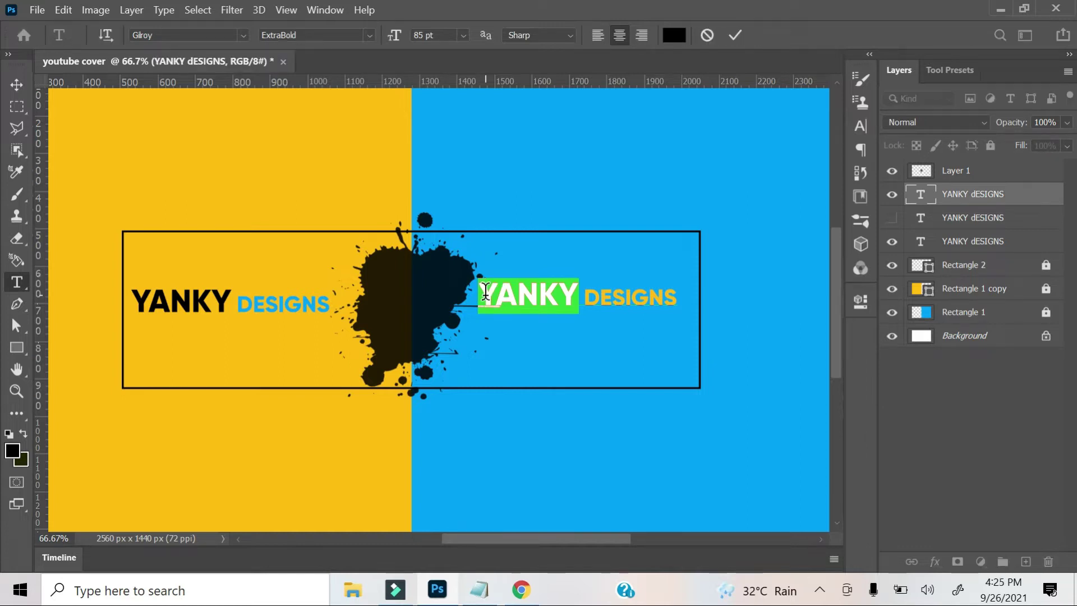
{"action": "type", "text": "NEW"}
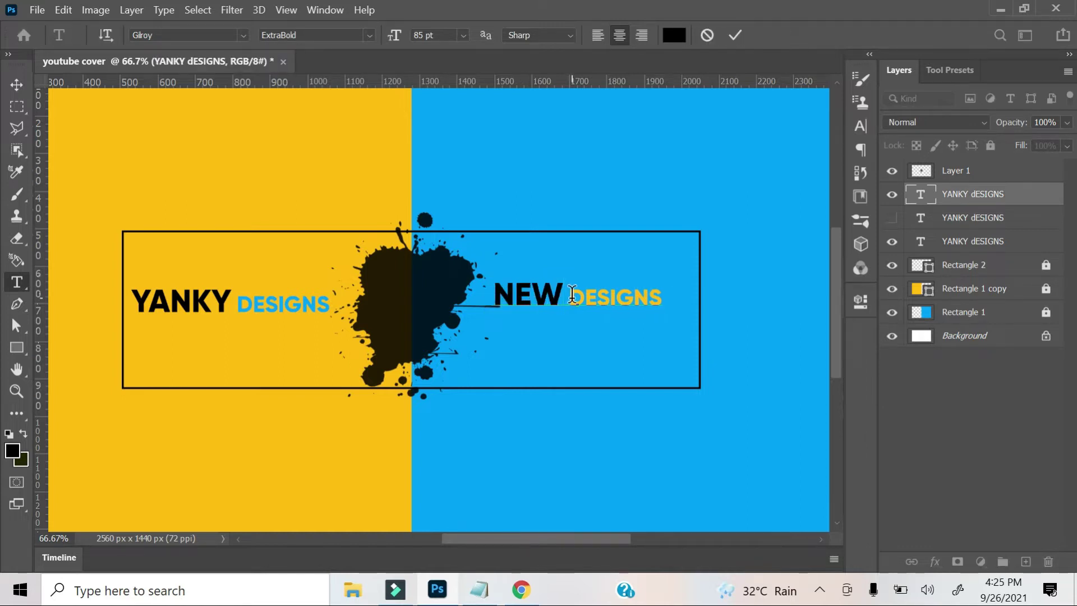
{"action": "key", "text": "BackSpace"}
{"action": "key", "text": "BackSpace"}
{"action": "key", "text": "BackSpace"}
{"action": "key", "text": "BackSpace"}
{"action": "key", "text": "BackSpace"}
{"action": "key", "text": "BackSpace"}
{"action": "type", "text": "VIEDOES"}
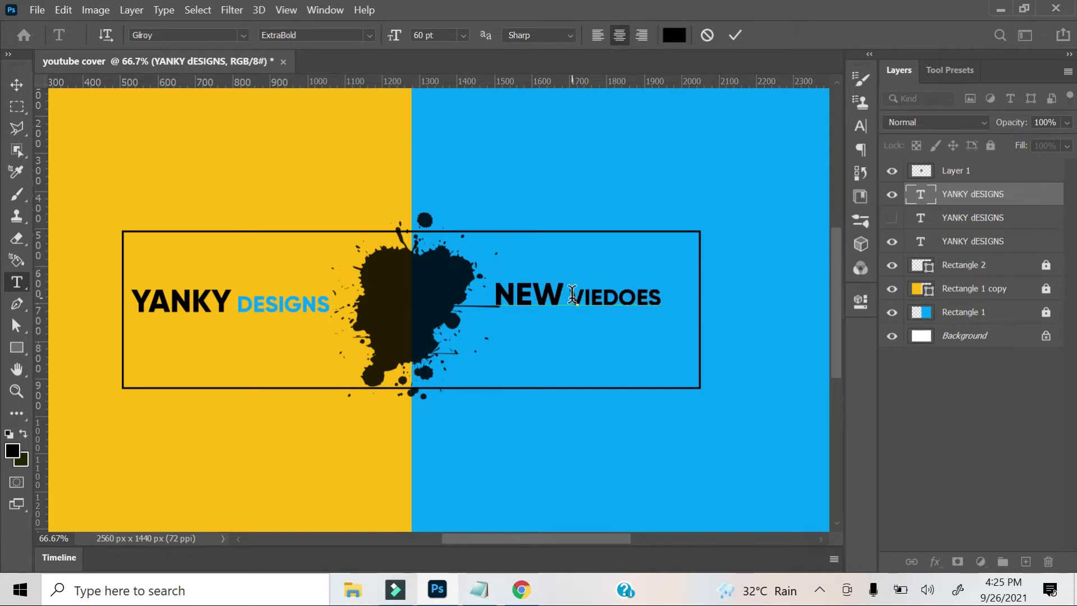
{"action": "key", "text": "BackSpace"}
{"action": "key", "text": "BackSpace"}
{"action": "key", "text": "BackSpace"}
{"action": "key", "text": "BackSpace"}
{"action": "key", "text": "BackSpace"}
{"action": "key", "text": "BackSpace"}
{"action": "type", "text": "v"}
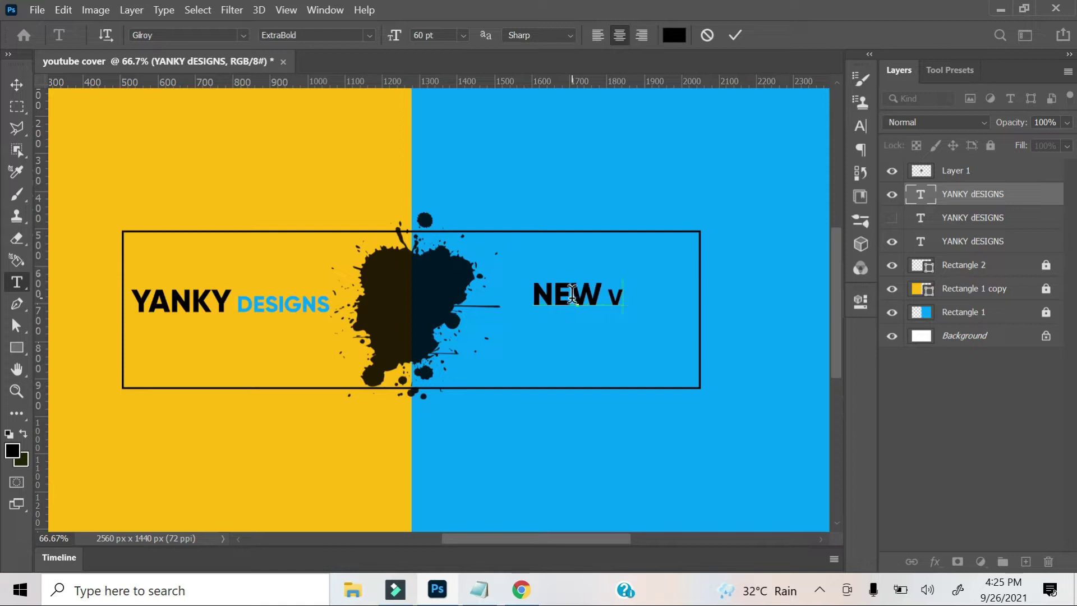
{"action": "type", "text": "IDEOS"}
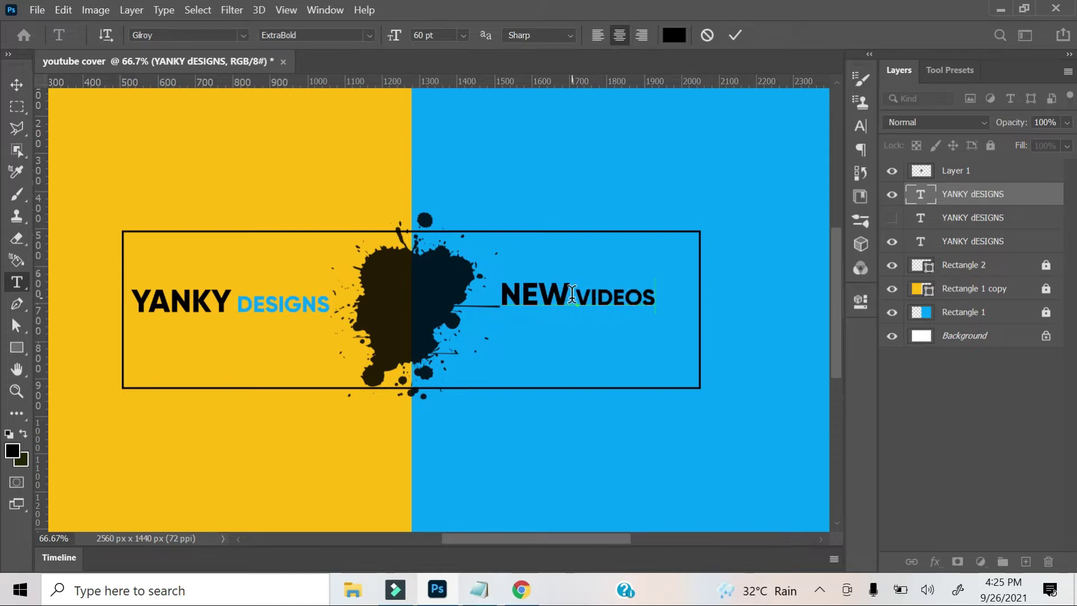
- Colour VIDEOS with yellow sampled from the canvas and nudge the heading up
{"action": "left_click_drag", "start_coordinate": [654, 287], "coordinate": [597, 296]}
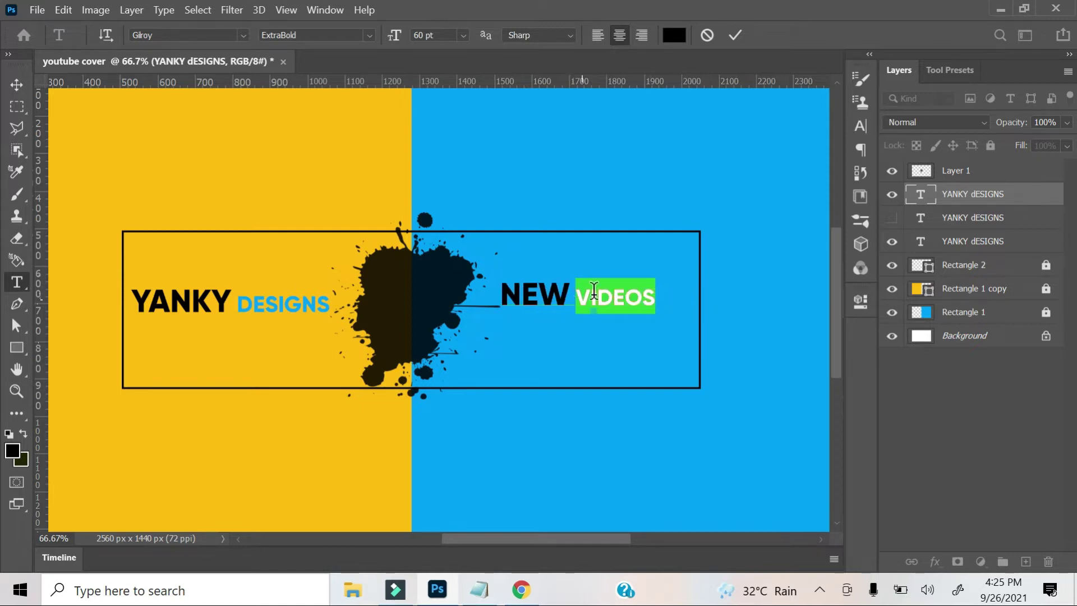
{"action": "left_click", "coordinate": [675, 35]}
{"action": "left_click", "coordinate": [188, 233]}
{"action": "left_click", "coordinate": [656, 109]}
{"action": "left_click", "coordinate": [17, 84]}
{"action": "left_click_drag", "start_coordinate": [522, 316], "coordinate": [548, 279]}
- Show the lower YANKY title again and retype it as EVERY DAY
{"action": "left_click", "coordinate": [892, 219]}
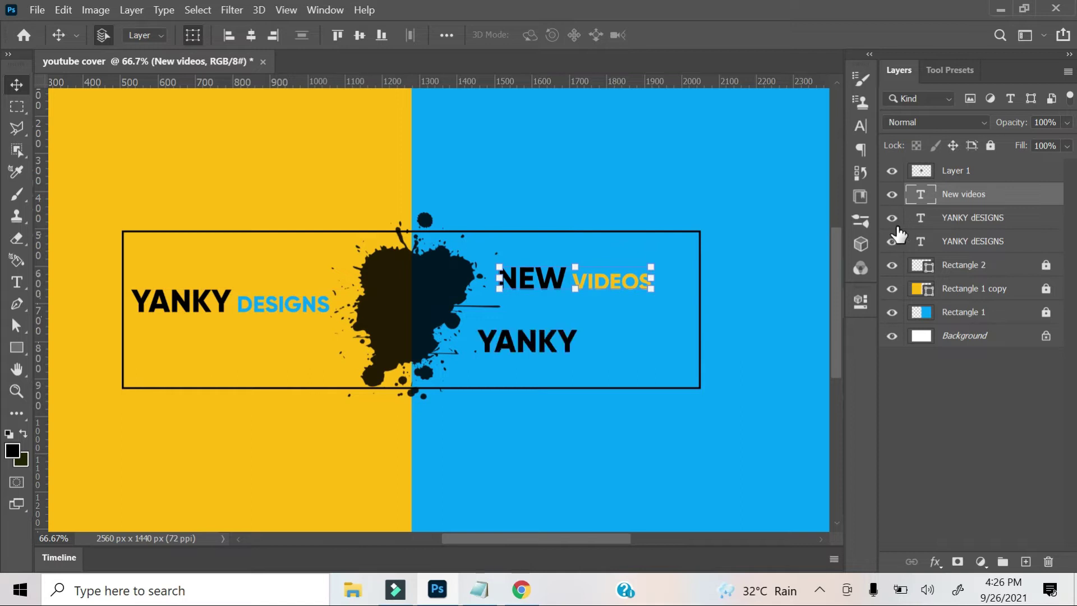
{"action": "double_click", "coordinate": [563, 342]}
{"action": "left_click_drag", "start_coordinate": [578, 342], "coordinate": [653, 339]}
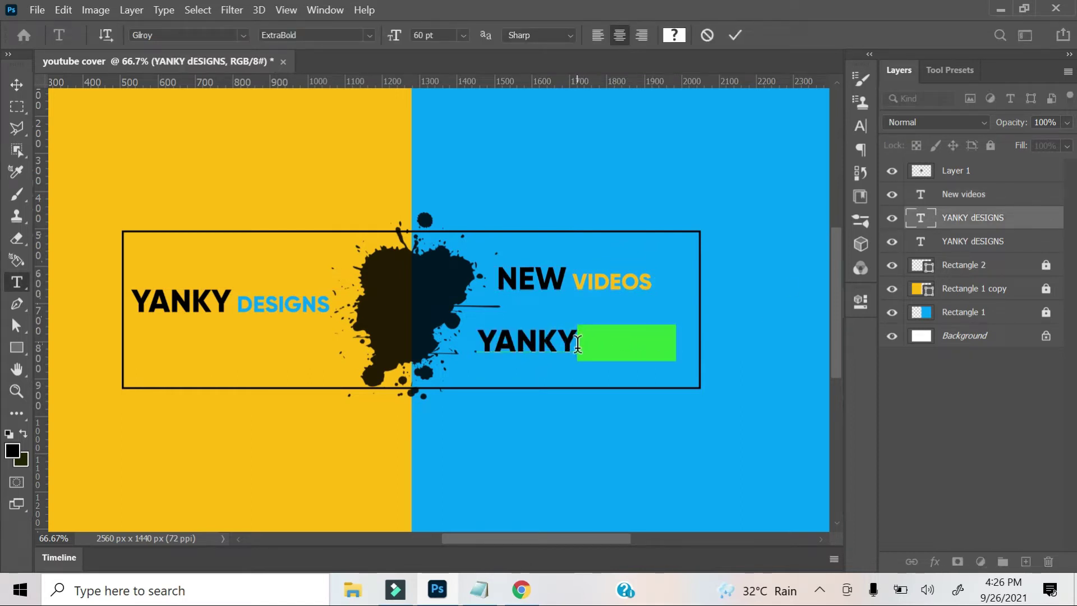
{"action": "left_click_drag", "start_coordinate": [578, 342], "coordinate": [476, 342]}
{"action": "type", "text": "EVERY"}
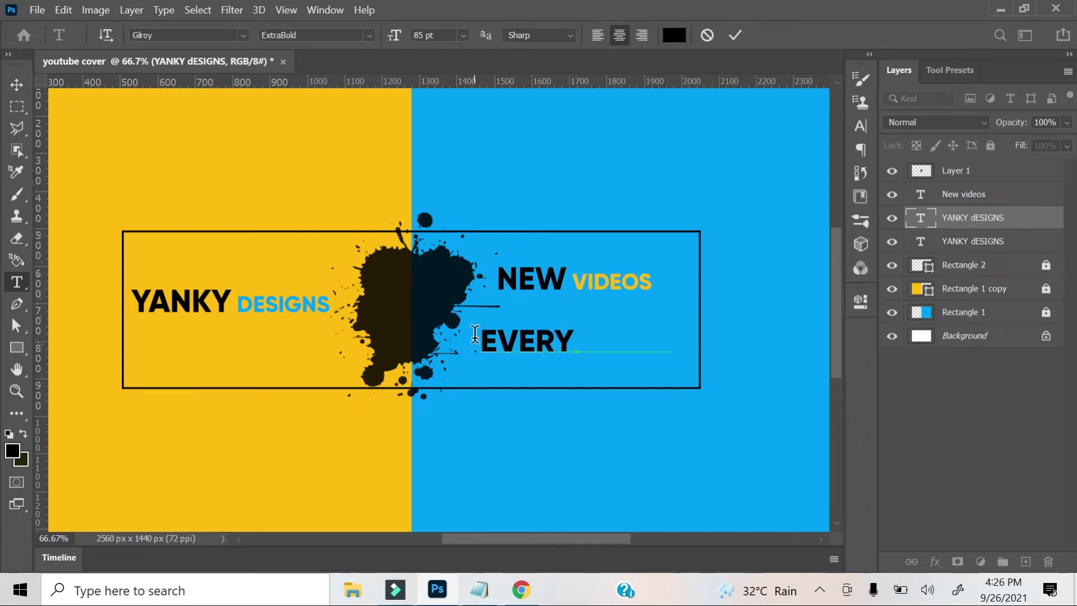
{"action": "left_click_drag", "start_coordinate": [612, 349], "coordinate": [683, 354]}
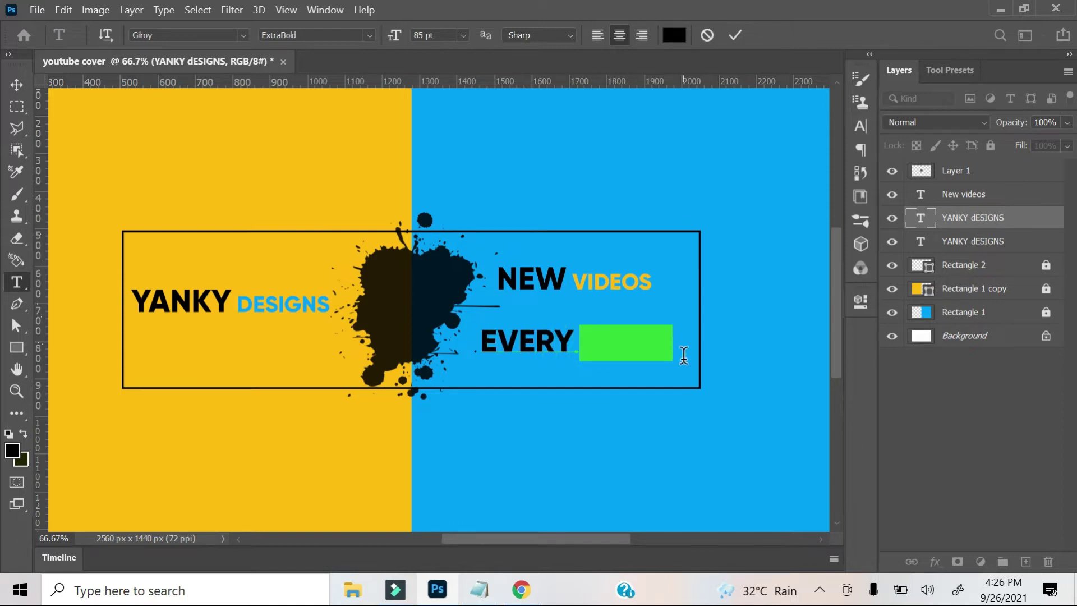
{"action": "key", "text": "BackSpace"}
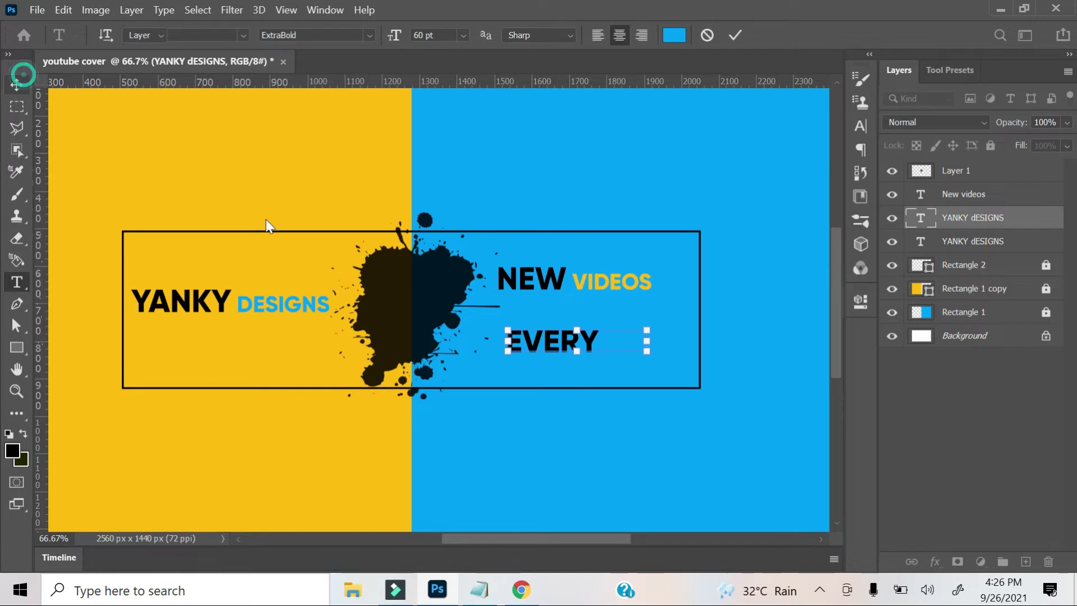
{"action": "key", "text": "ctrl+Return"}
- Colour the word DAY with yellow sampled from the canvas
{"action": "left_click_drag", "start_coordinate": [601, 343], "coordinate": [662, 341]}
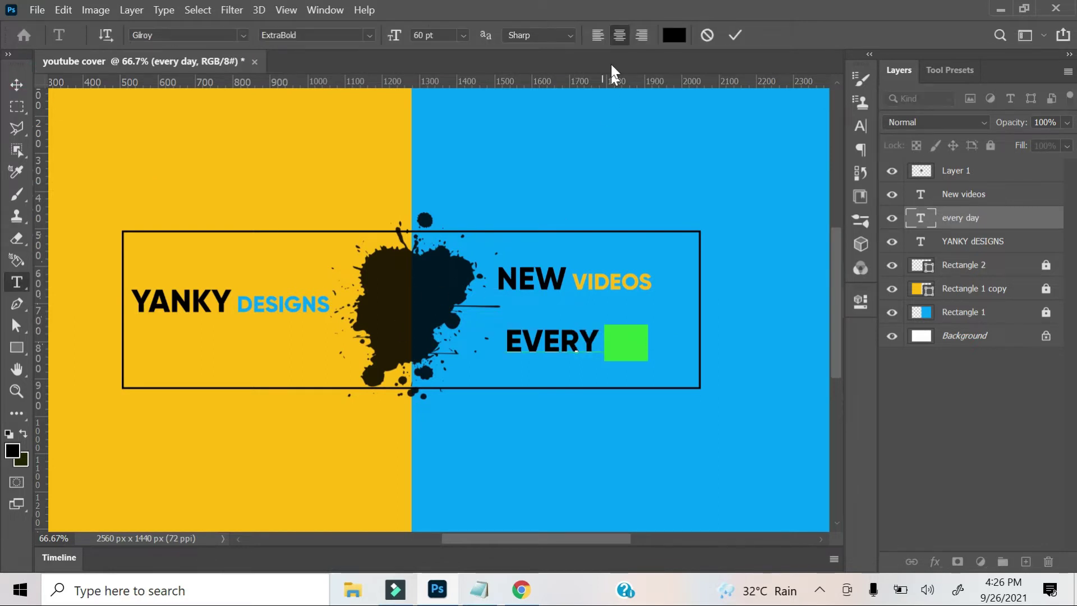
{"action": "left_click", "coordinate": [674, 35]}
{"action": "left_click", "coordinate": [249, 233]}
{"action": "left_click", "coordinate": [641, 111]}
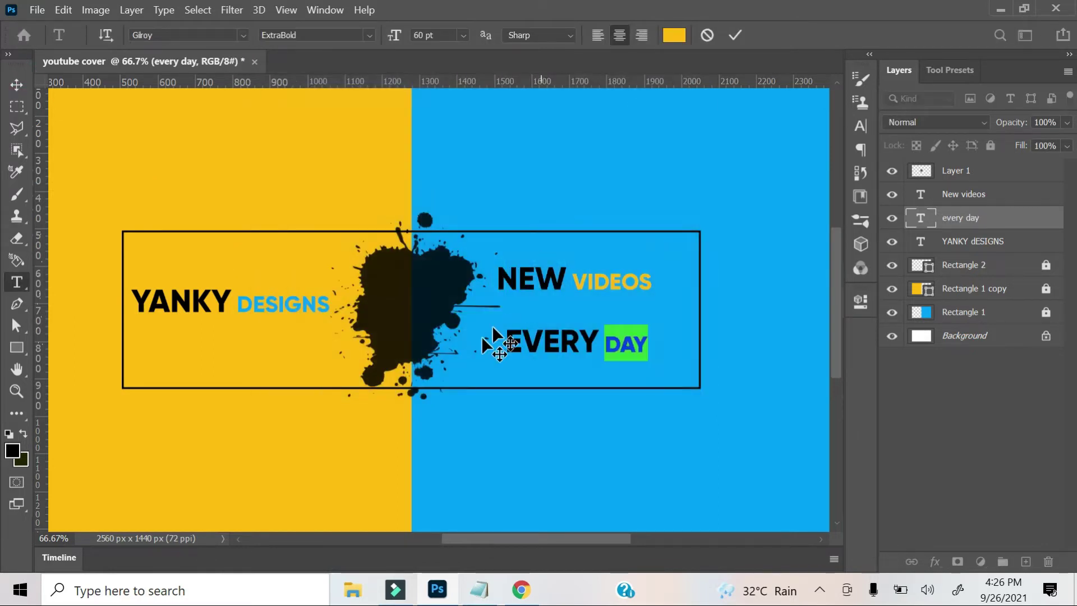
{"action": "type", "text": "v"}
{"action": "key", "text": "ctrl+z"}
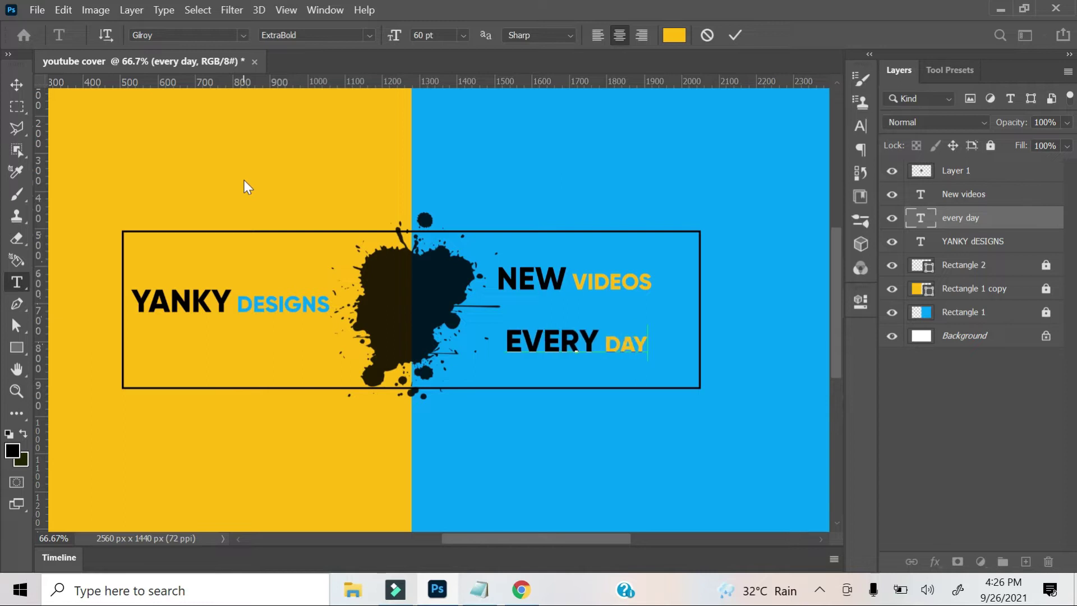
{"action": "left_click", "coordinate": [16, 84]}
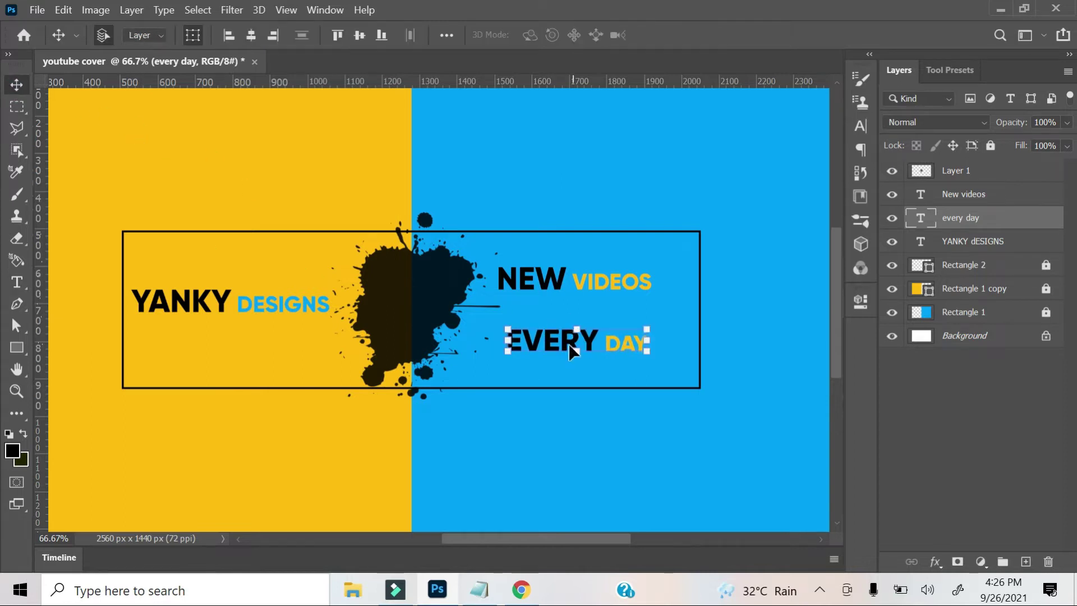
- Stack EVERY DAY tightly beneath the NEW VIDEOS heading
{"action": "left_click_drag", "start_coordinate": [567, 343], "coordinate": [543, 335]}
{"action": "left_click_drag", "start_coordinate": [541, 274], "coordinate": [540, 299]}
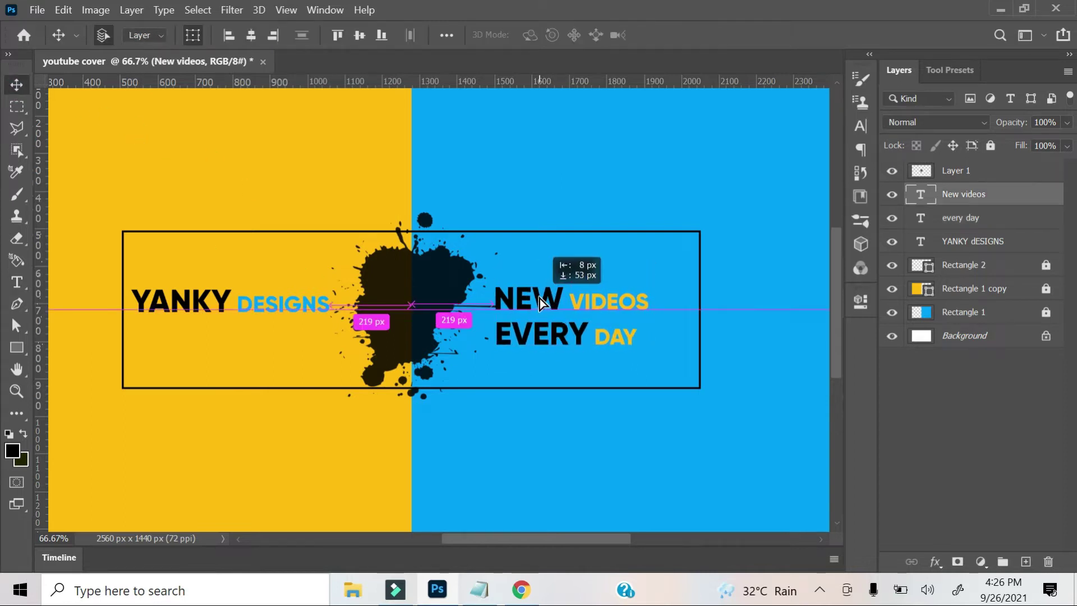
{"action": "left_click_drag", "start_coordinate": [555, 343], "coordinate": [542, 332]}
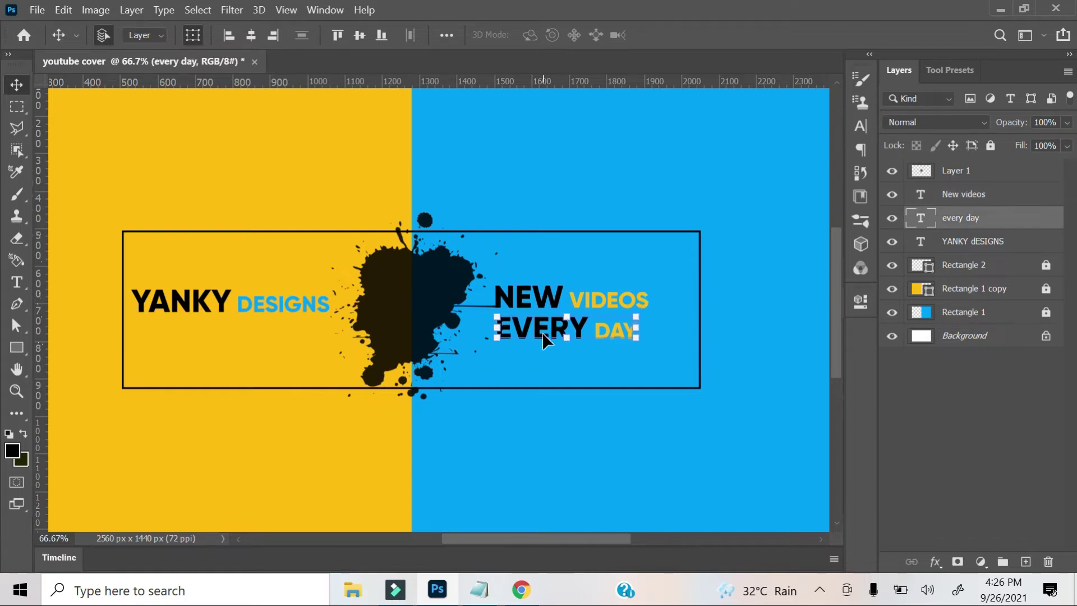
- Erase the stray splatter streak on Layer 1 near the text and zoom out
{"action": "left_click", "coordinate": [16, 106]}
{"action": "key", "text": "e"}
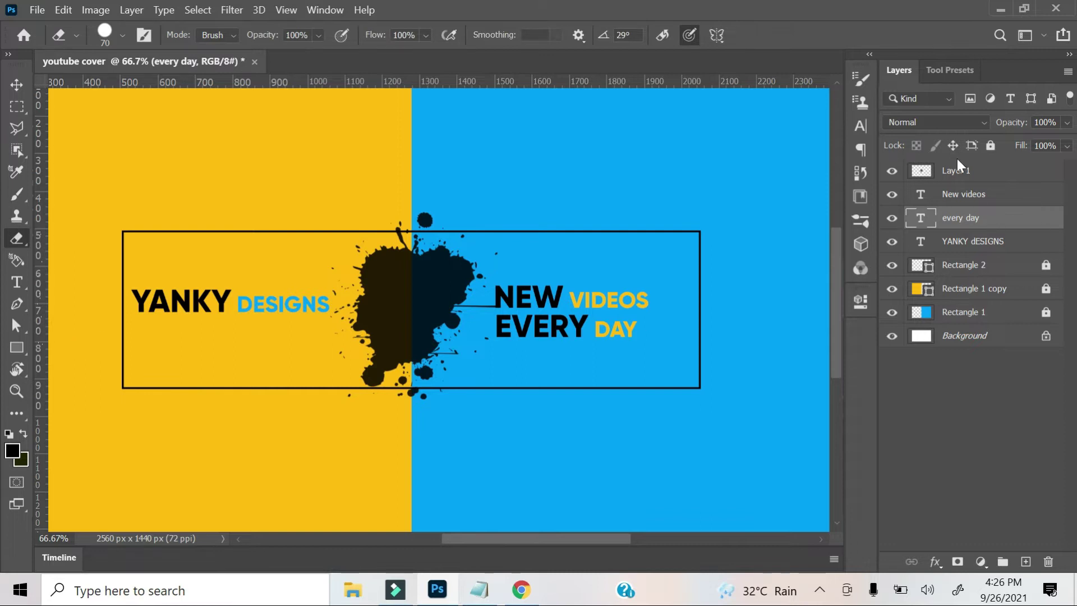
{"action": "left_click", "coordinate": [957, 167]}
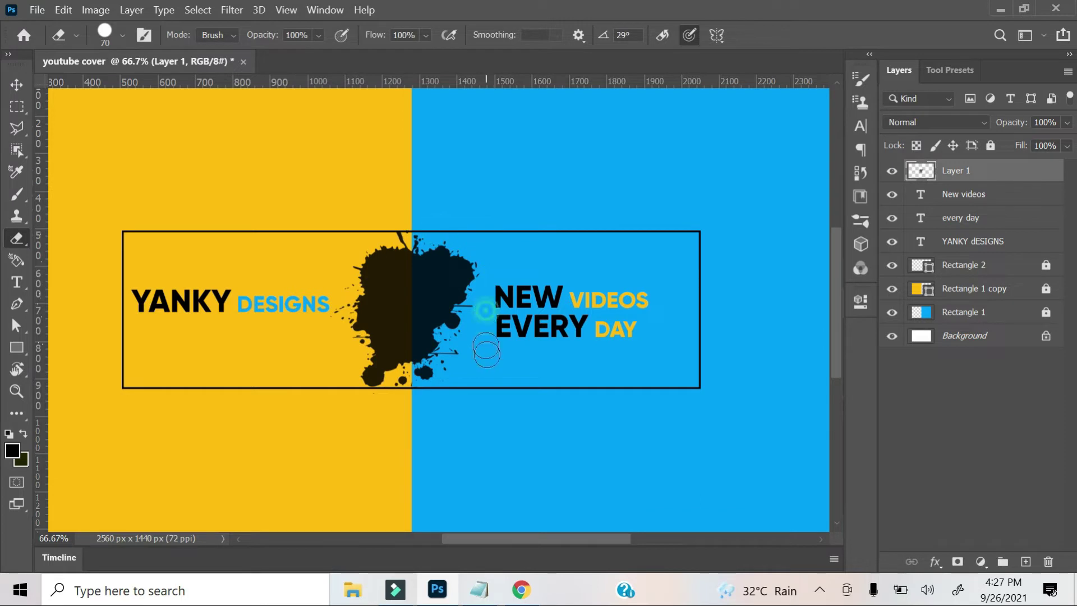
{"action": "key", "text": "v"}
{"action": "left_click", "coordinate": [649, 284]}
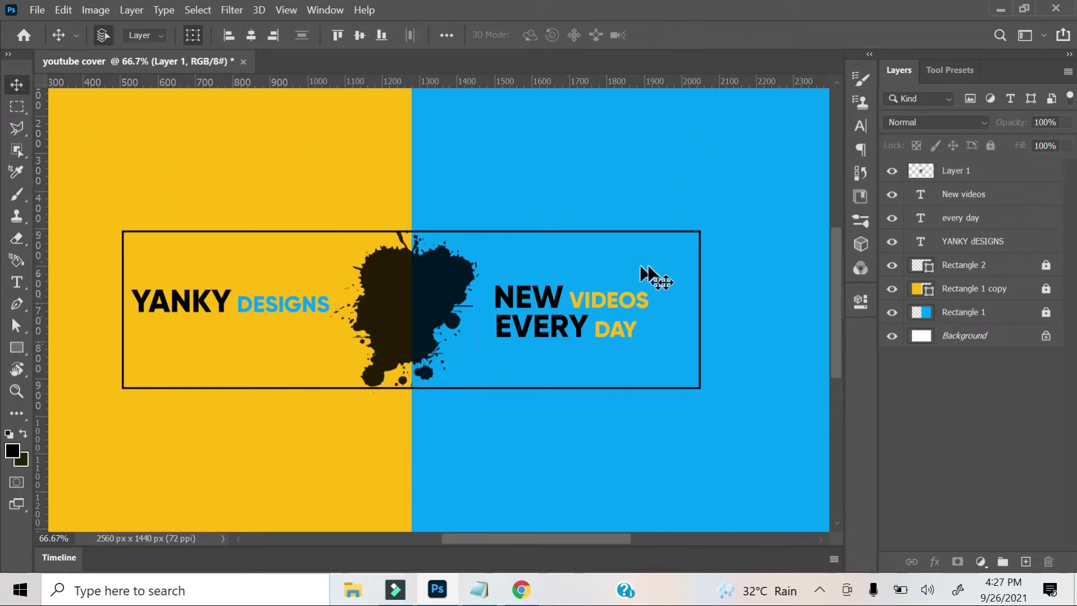
{"action": "key", "text": "ctrl+minus"}
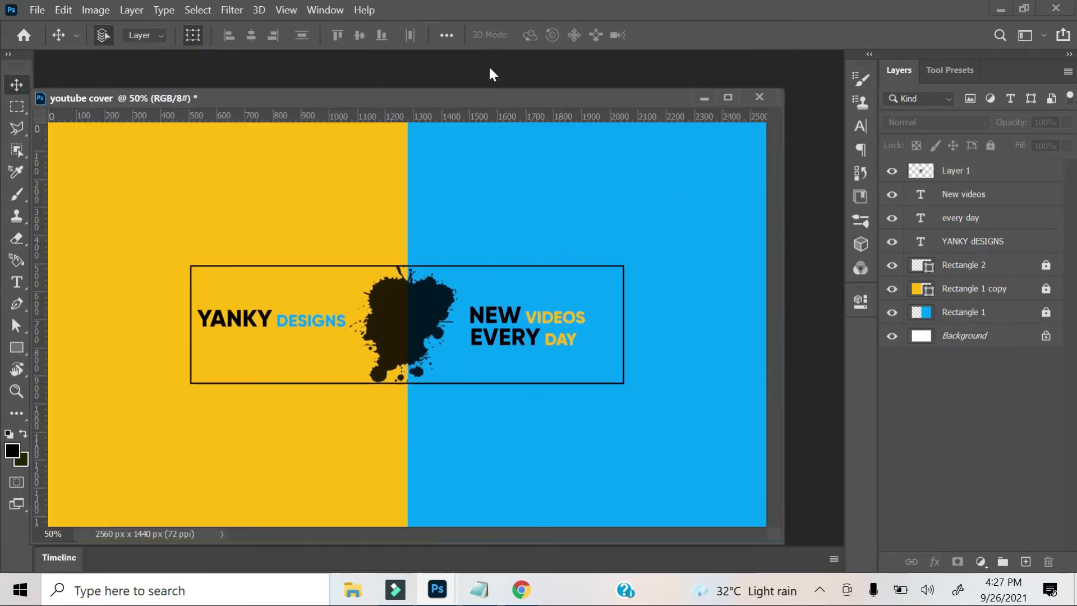
{"action": "key", "text": "ctrl+o"}
- Open 2366734.jpg from Data (D:) > icons as a docked tab and marquee its Facebook icon
{"action": "left_click", "coordinate": [62, 313]}
{"action": "left_click", "coordinate": [67, 285]}
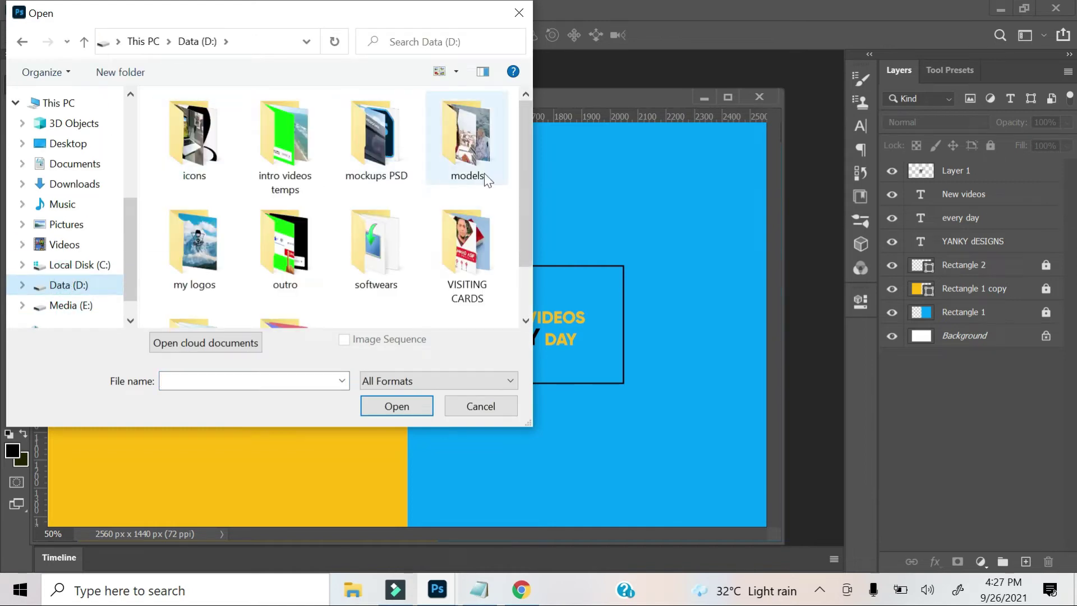
{"action": "double_click", "coordinate": [220, 171]}
{"action": "double_click", "coordinate": [196, 275]}
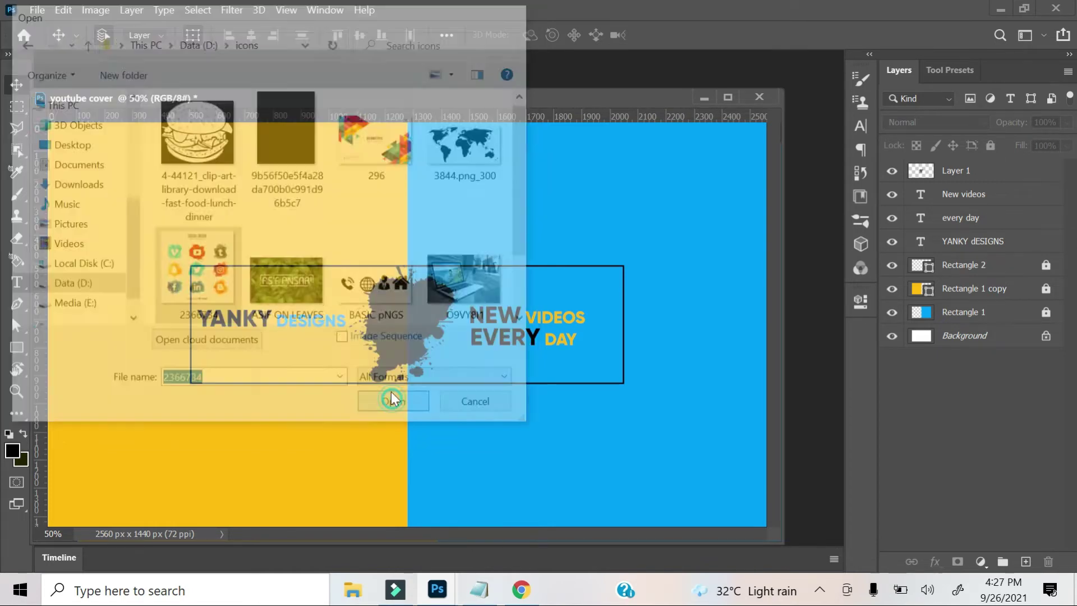
{"action": "left_click_drag", "start_coordinate": [314, 107], "coordinate": [402, 64]}
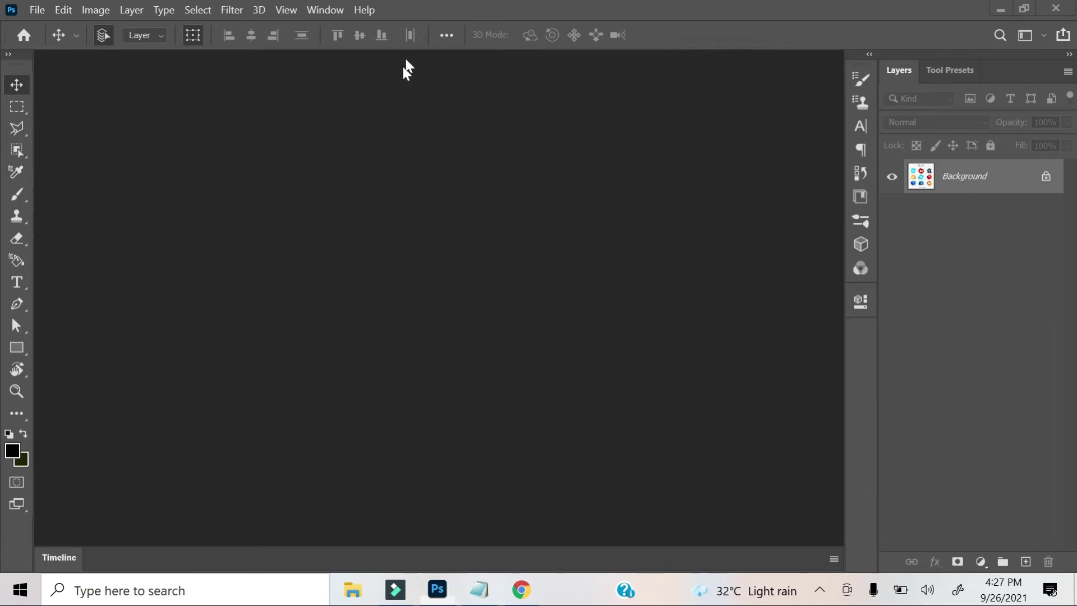
{"action": "left_click", "coordinate": [17, 106]}
{"action": "mouse_move", "coordinate": [268, 377]}
{"action": "left_mouse_down"}
{"action": "mouse_move", "coordinate": [362, 452]}
{"action": "mouse_move", "coordinate": [195, 221]}
{"action": "mouse_move", "coordinate": [196, 261]}
{"action": "left_mouse_up"}
- Bring the Facebook and YouTube icons into the youtube cover as new layers
{"action": "left_click", "coordinate": [18, 84]}
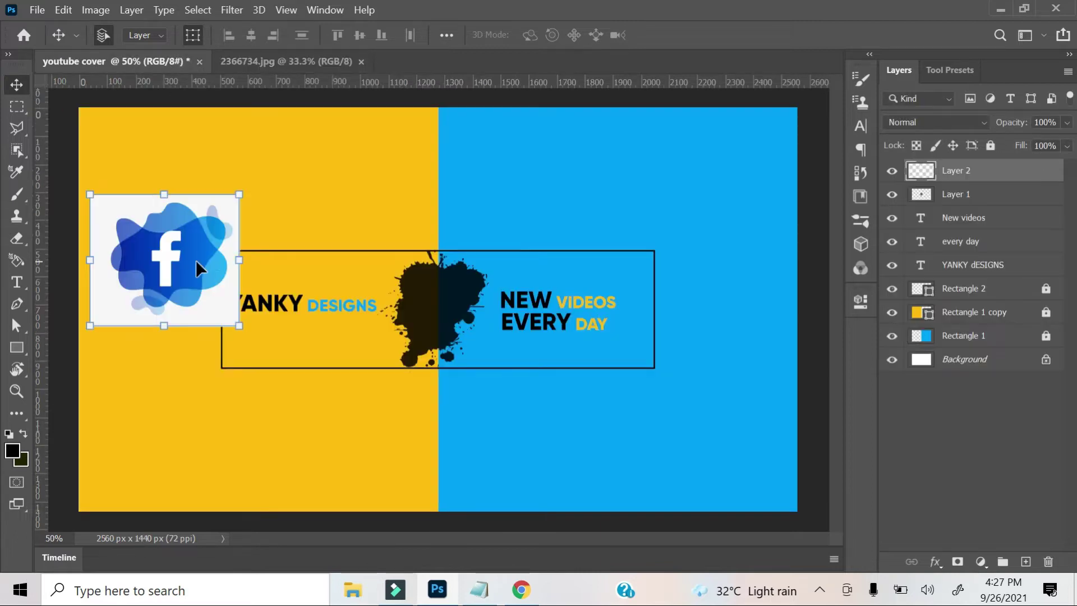
{"action": "left_click", "coordinate": [276, 60]}
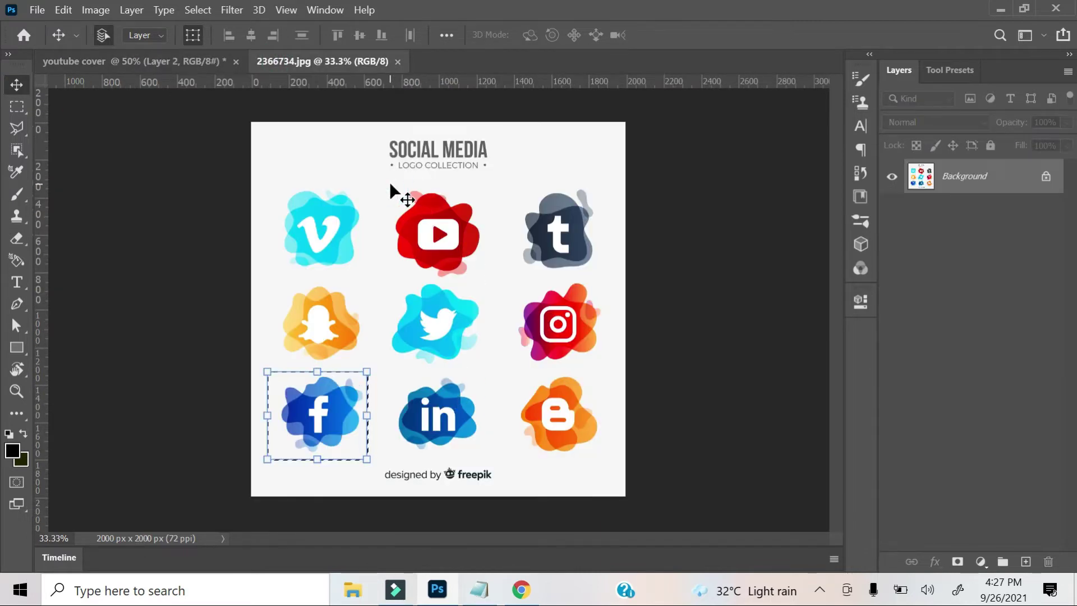
{"action": "left_click", "coordinate": [17, 107]}
{"action": "left_click_drag", "start_coordinate": [385, 179], "coordinate": [497, 278]}
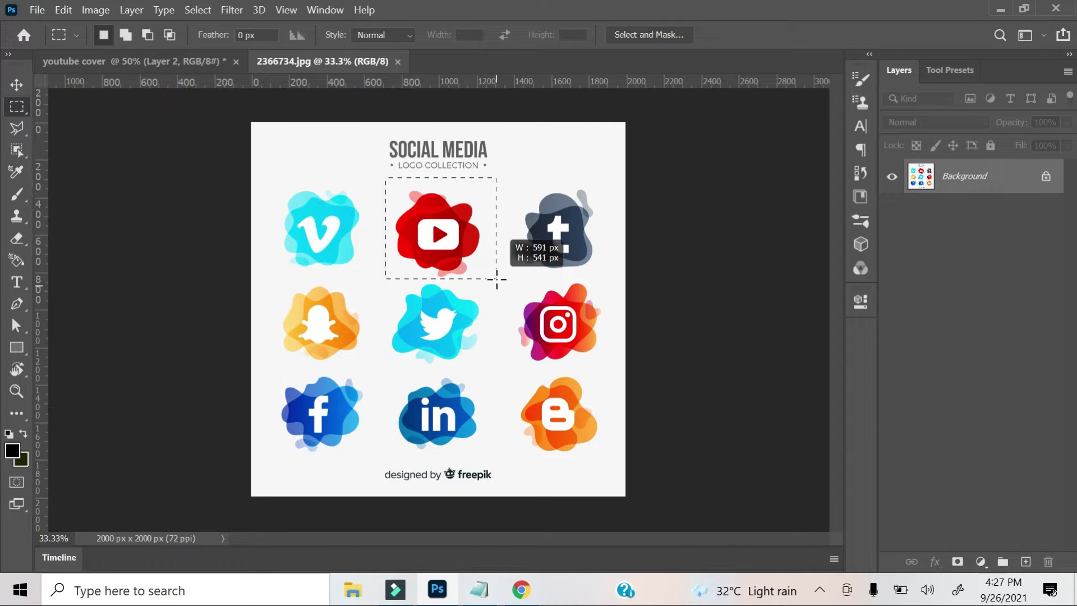
{"action": "left_click", "coordinate": [135, 61]}
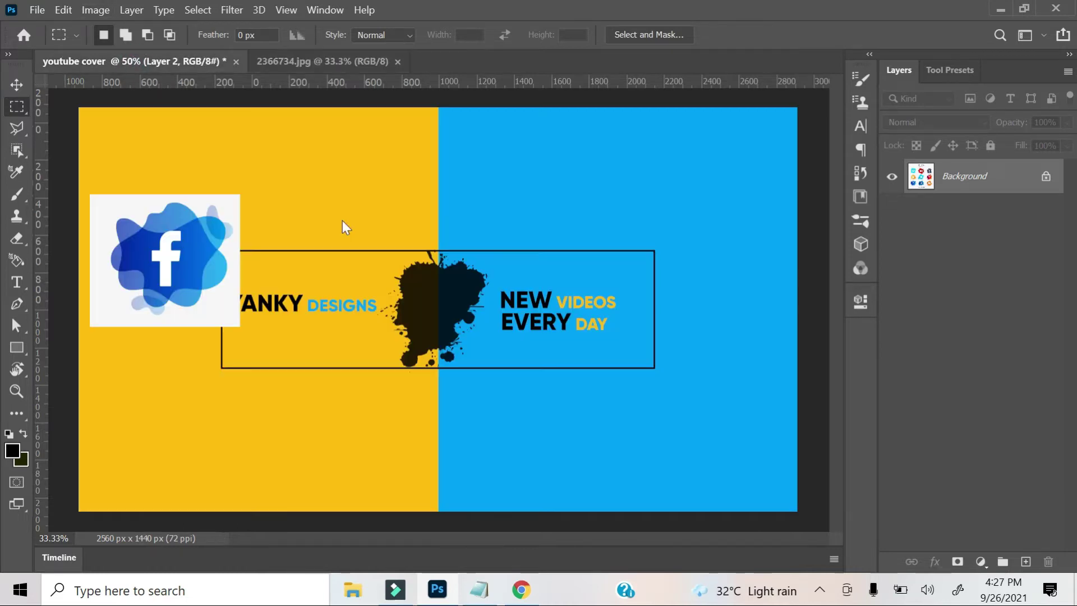
{"action": "key", "text": "ctrl+v"}
- Copy the Instagram icon into the cover and move it to the upper right
{"action": "left_click", "coordinate": [314, 61]}
{"action": "left_click_drag", "start_coordinate": [519, 281], "coordinate": [610, 379]}
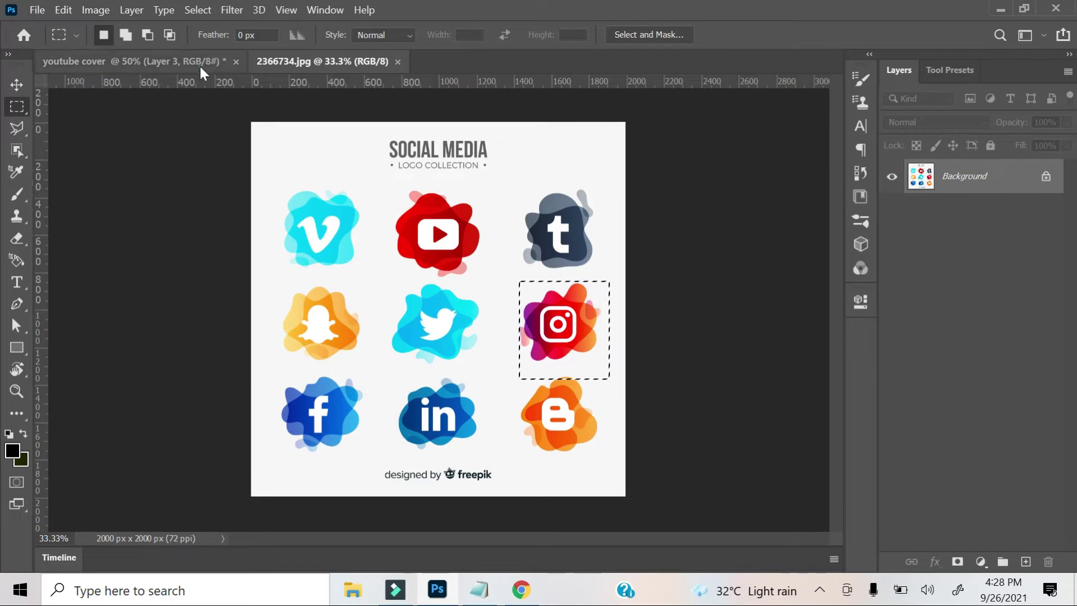
{"action": "key", "text": "ctrl+c"}
{"action": "left_click", "coordinate": [199, 61]}
{"action": "key", "text": "ctrl+v"}
{"action": "key", "text": "v"}
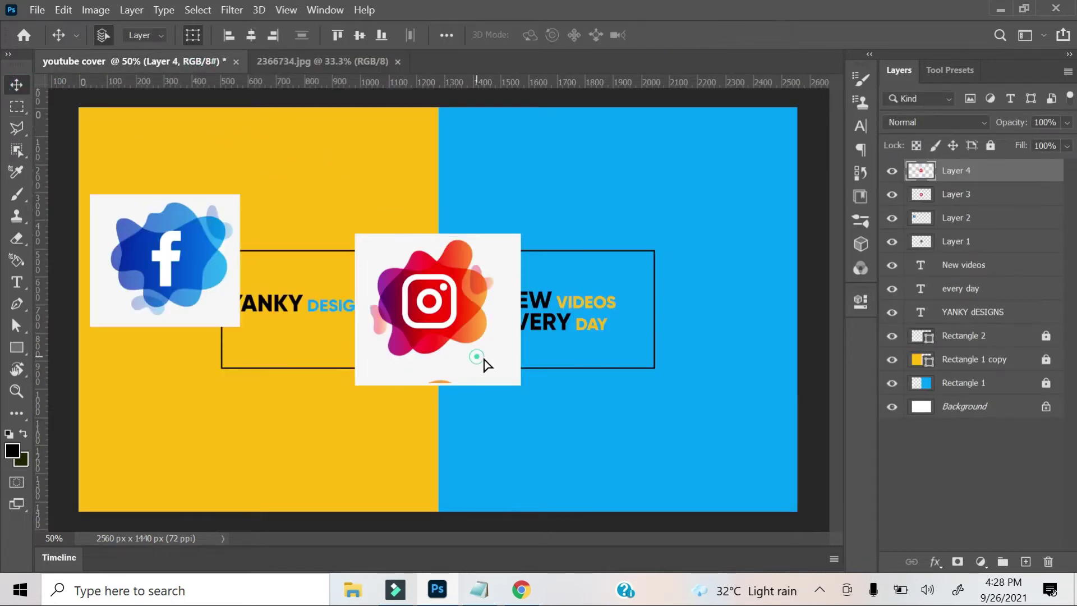
{"action": "left_click_drag", "start_coordinate": [483, 365], "coordinate": [700, 272]}
- Remove the Instagram icon's white background with the Magic Eraser
{"action": "left_click", "coordinate": [17, 239]}
{"action": "right_click", "coordinate": [17, 239]}
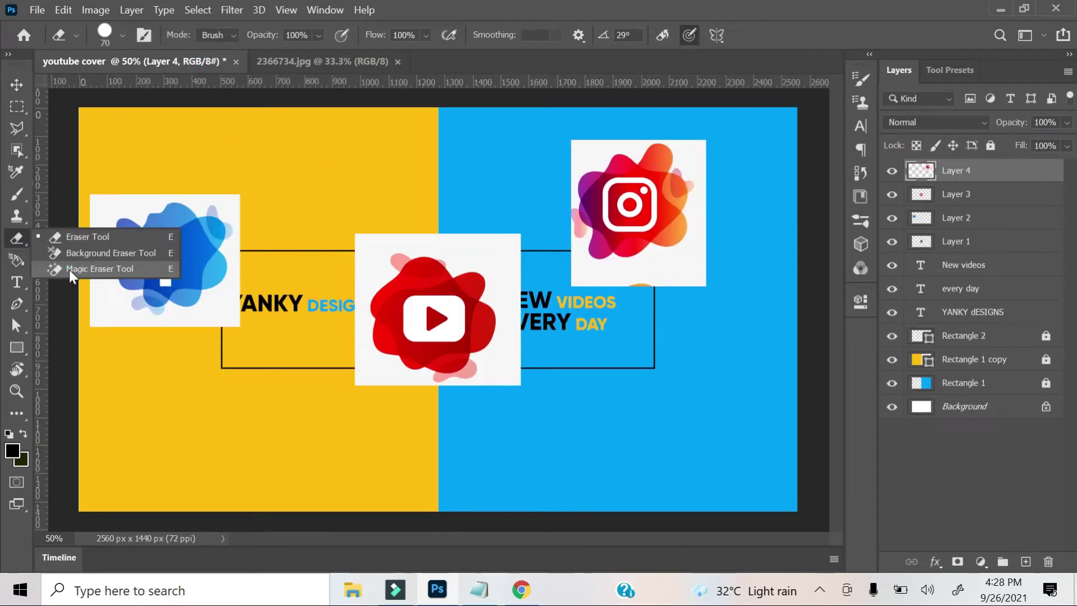
{"action": "left_click", "coordinate": [70, 269]}
{"action": "left_click", "coordinate": [125, 208]}
{"action": "left_click", "coordinate": [613, 172]}
- Rename the icon layers in, yt and fb
{"action": "left_click", "coordinate": [17, 85]}
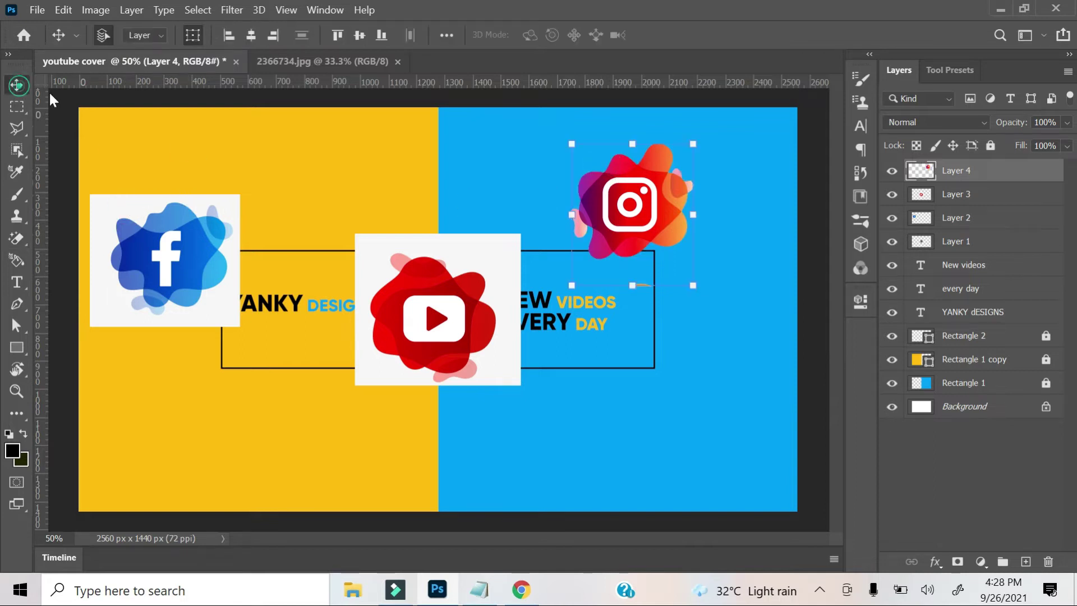
{"action": "double_click", "coordinate": [965, 171]}
{"action": "type", "text": "in"}
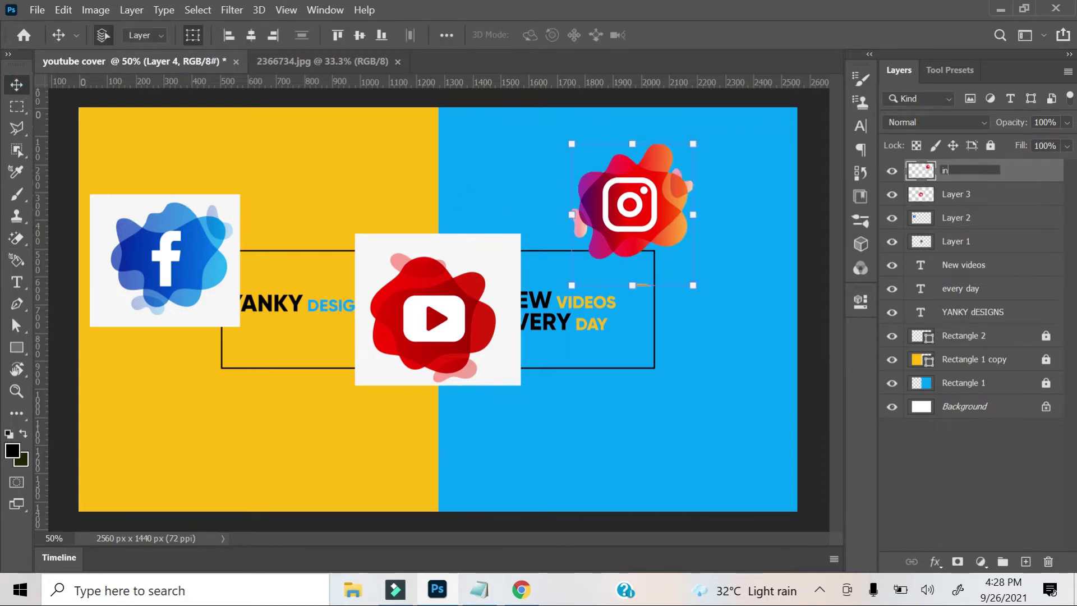
{"action": "left_click", "coordinate": [1002, 197]}
{"action": "double_click", "coordinate": [1002, 197]}
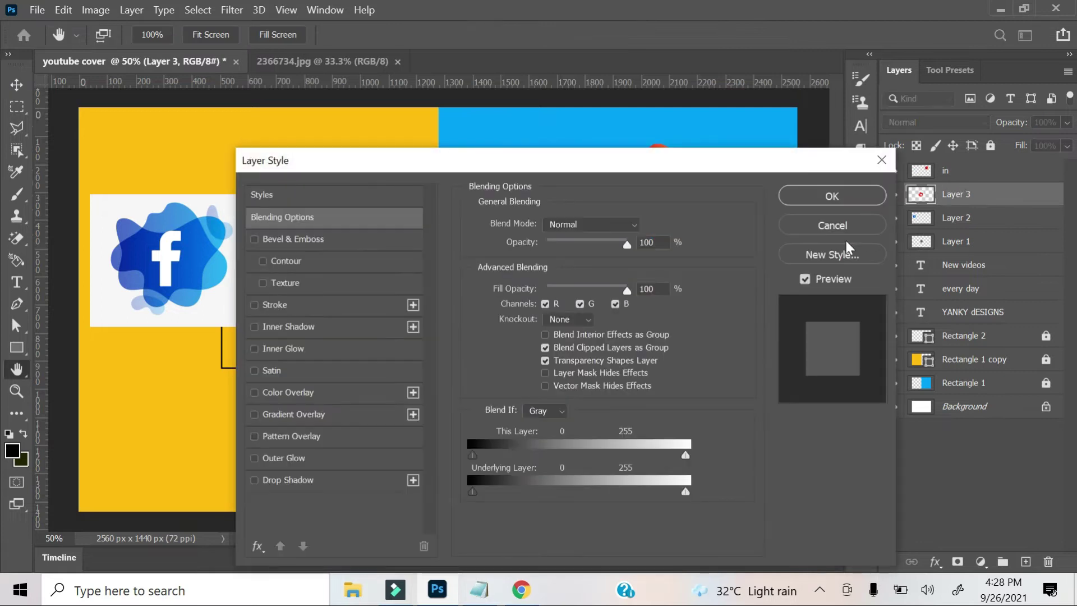
{"action": "left_click", "coordinate": [834, 223]}
{"action": "type", "text": "yt"}
{"action": "key", "text": "Return"}
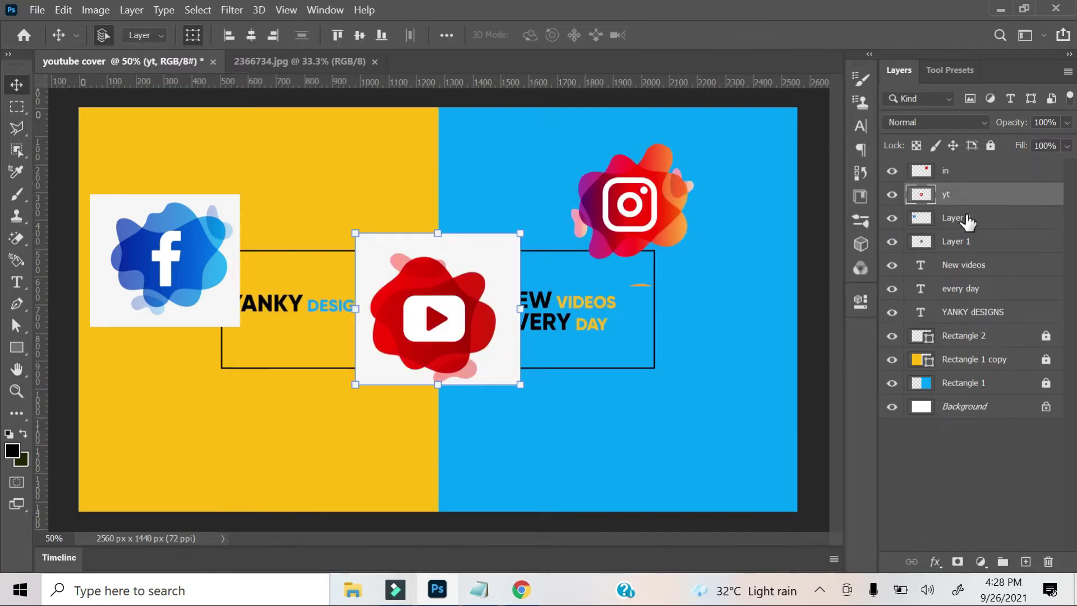
{"action": "double_click", "coordinate": [957, 217]}
{"action": "type", "text": "b"}
{"action": "key", "text": "Return"}
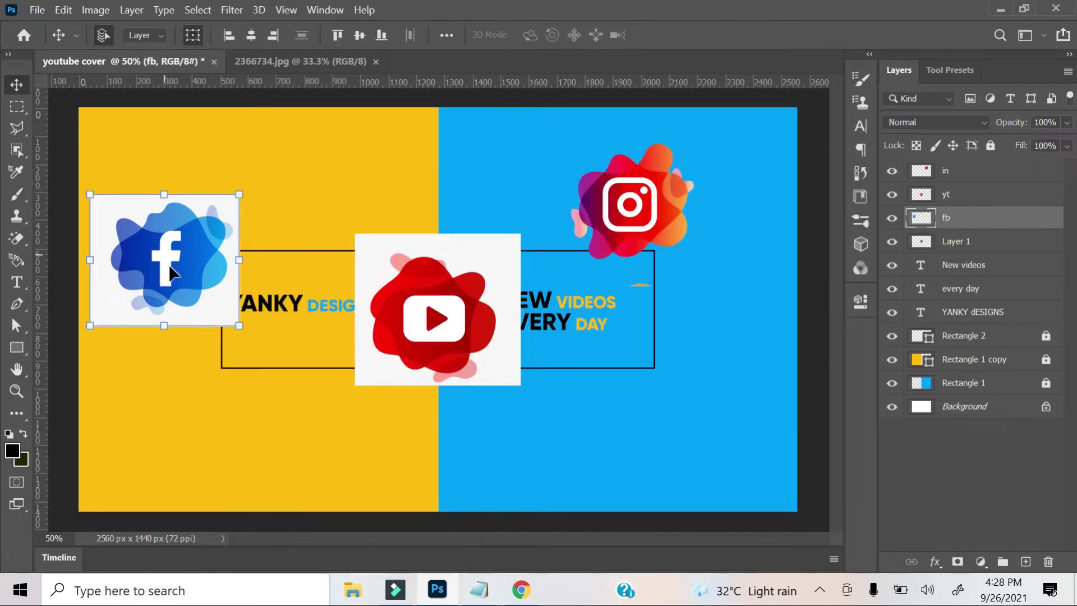
- Magic-erase the white backgrounds around the Facebook and YouTube icons
{"action": "key", "text": "e"}
{"action": "left_click", "coordinate": [104, 212]}
{"action": "left_click", "coordinate": [969, 197]}
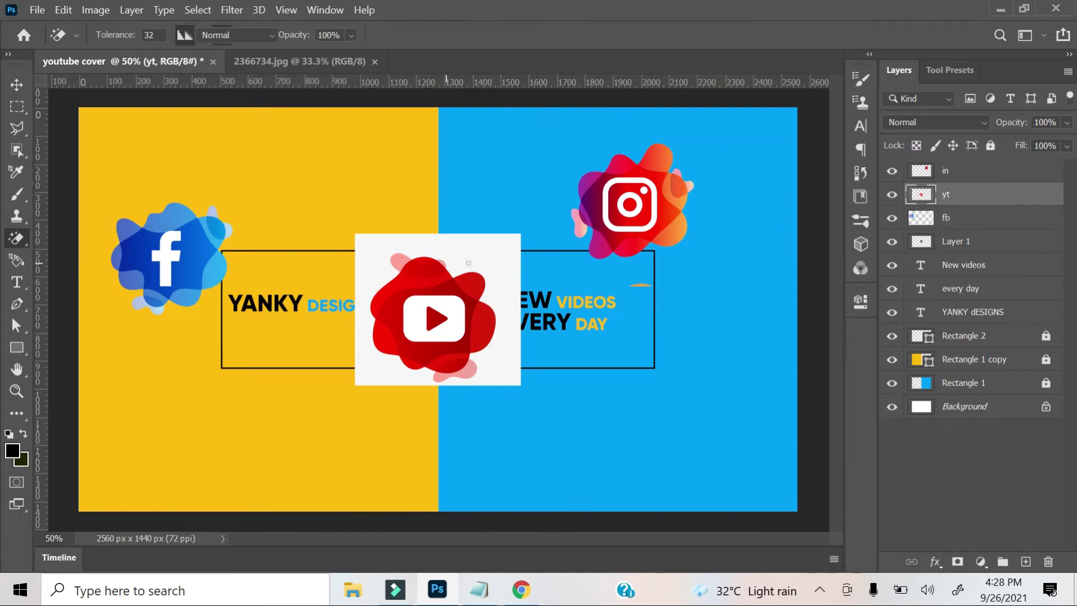
{"action": "key", "text": "r"}
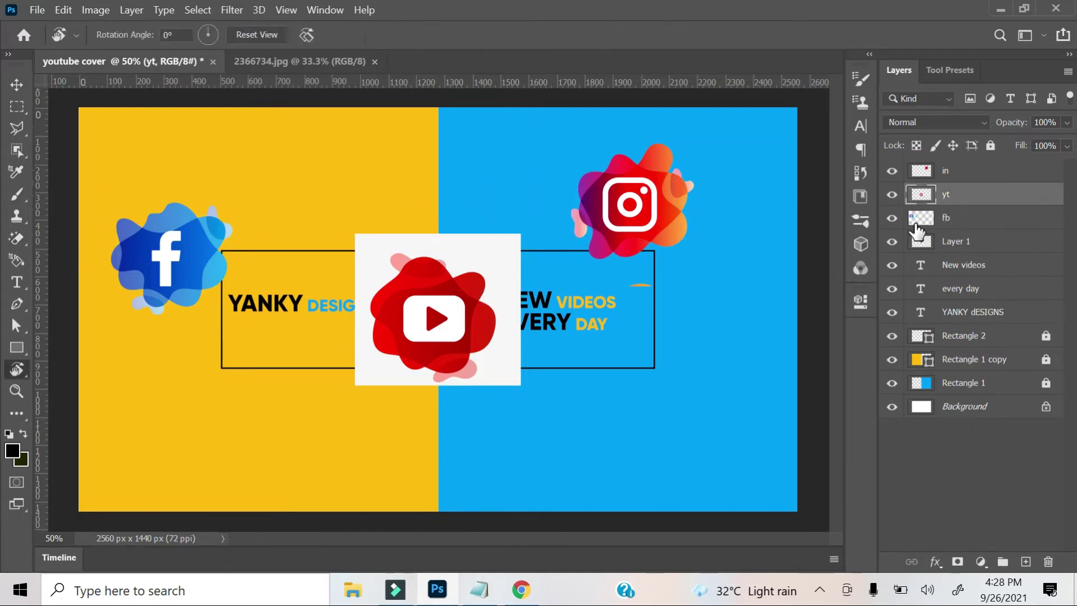
{"action": "key", "text": "e"}
{"action": "left_click", "coordinate": [459, 246]}
- Shrink the Facebook icon to a small badge just under the YANKY DESIGNS title
{"action": "left_click", "coordinate": [13, 84]}
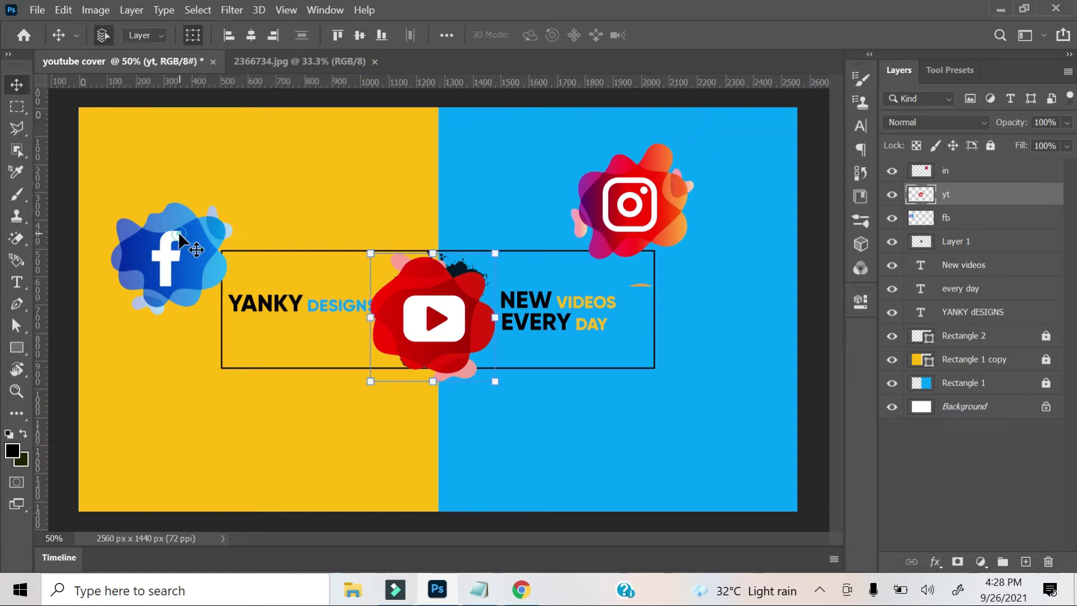
{"action": "left_click", "coordinate": [186, 233]}
{"action": "key", "text": "ctrl+plus"}
{"action": "key", "text": "ctrl+plus"}
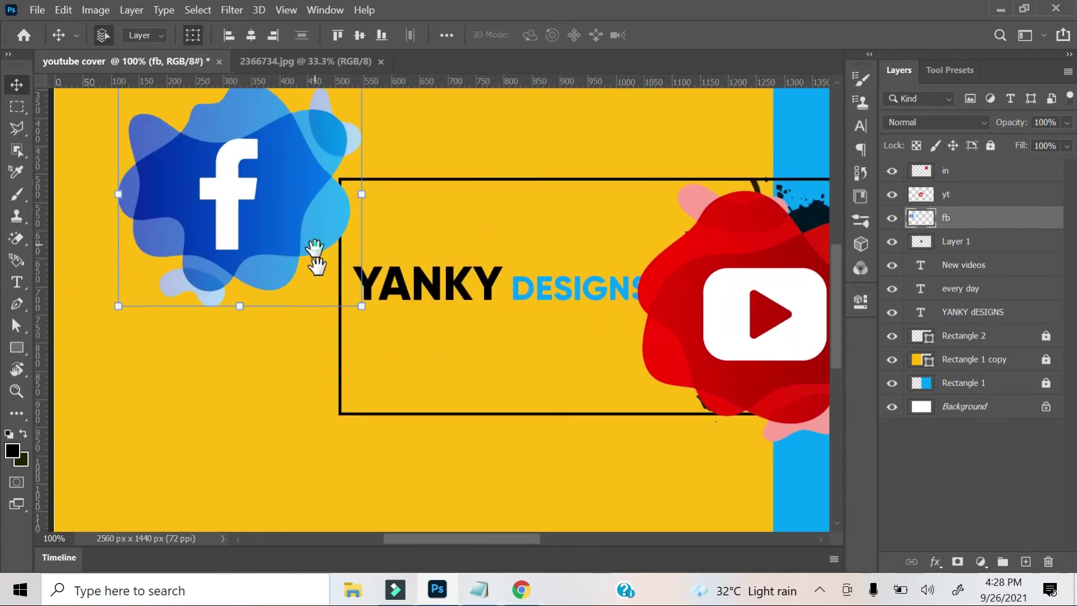
{"action": "scroll", "coordinate": [312, 259], "scroll_direction": "left", "scroll_amount": 2}
{"action": "key", "text": "ctrl+t"}
{"action": "mouse_move", "coordinate": [285, 308]}
{"action": "left_mouse_down"}
{"action": "mouse_move", "coordinate": [493, 433]}
{"action": "mouse_move", "coordinate": [356, 315]}
{"action": "left_mouse_up"}
{"action": "left_click_drag", "start_coordinate": [293, 275], "coordinate": [331, 309]}
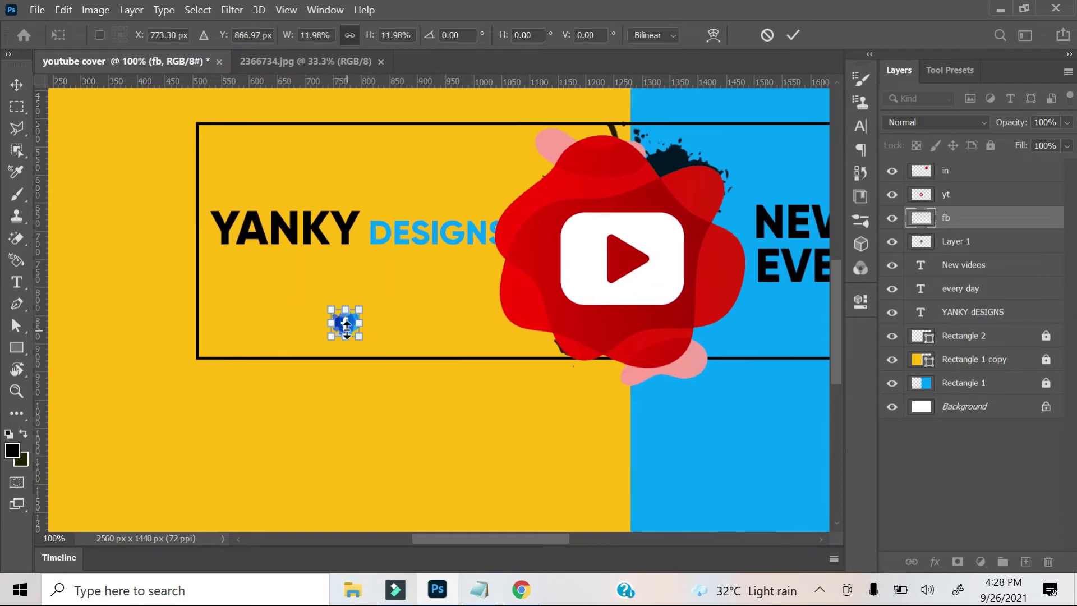
{"action": "scroll", "coordinate": [349, 328], "scroll_direction": "up", "scroll_amount": 1}
{"action": "scroll", "coordinate": [347, 317], "scroll_direction": "up", "scroll_amount": 1}
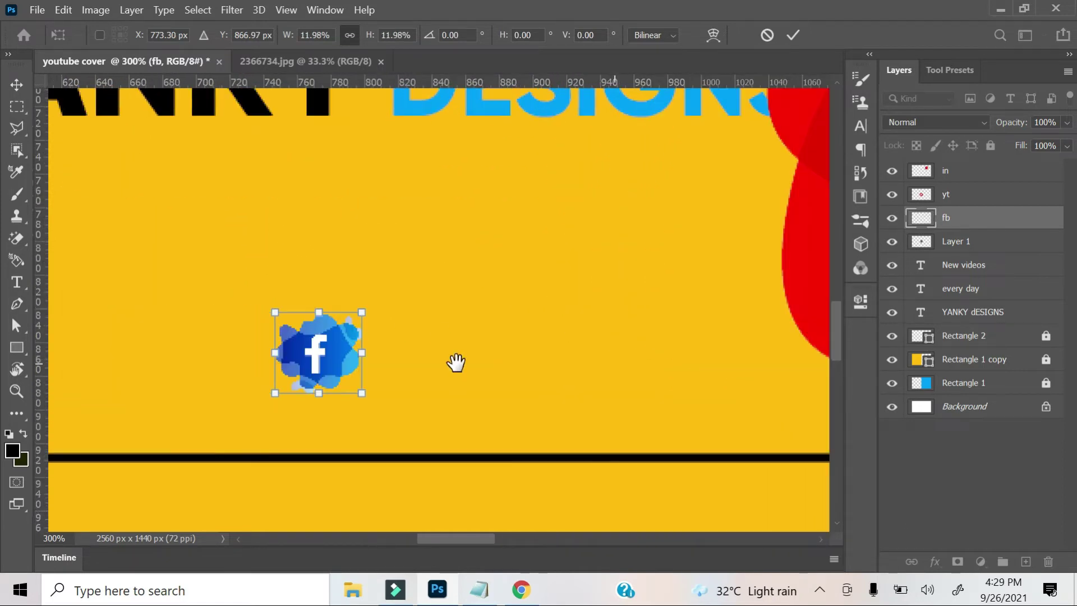
{"action": "left_click_drag", "start_coordinate": [465, 368], "coordinate": [671, 377]}
{"action": "left_click_drag", "start_coordinate": [536, 368], "coordinate": [335, 281]}
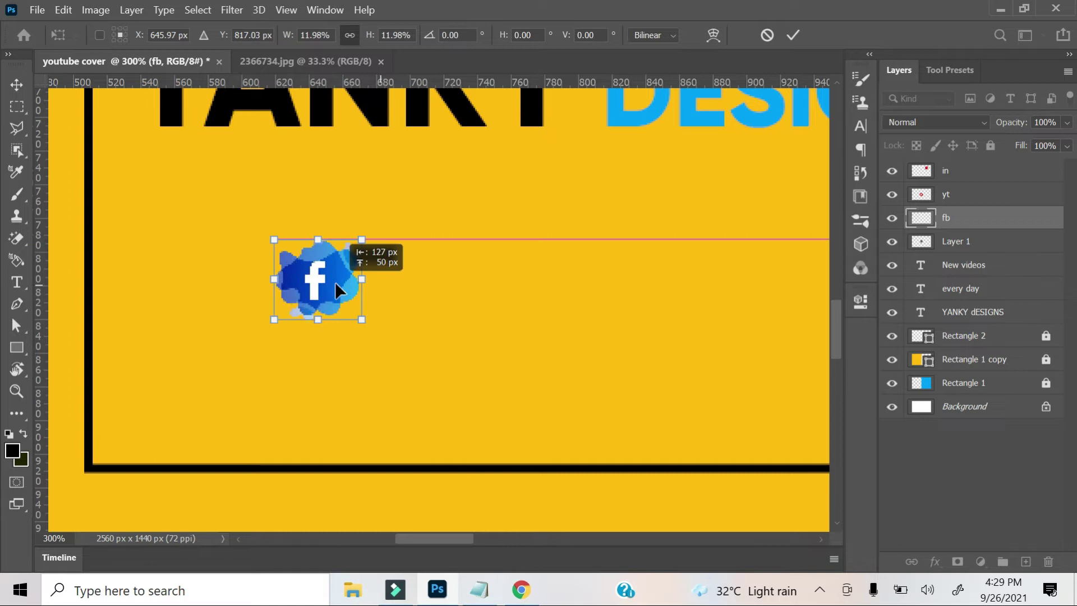
{"action": "left_click_drag", "start_coordinate": [511, 307], "coordinate": [517, 372]}
- Shrink the YouTube icon and place it under EVERY DAY
{"action": "scroll", "coordinate": [654, 344], "scroll_direction": "down", "scroll_amount": 2}
{"action": "scroll", "coordinate": [654, 344], "scroll_direction": "down", "scroll_amount": 2}
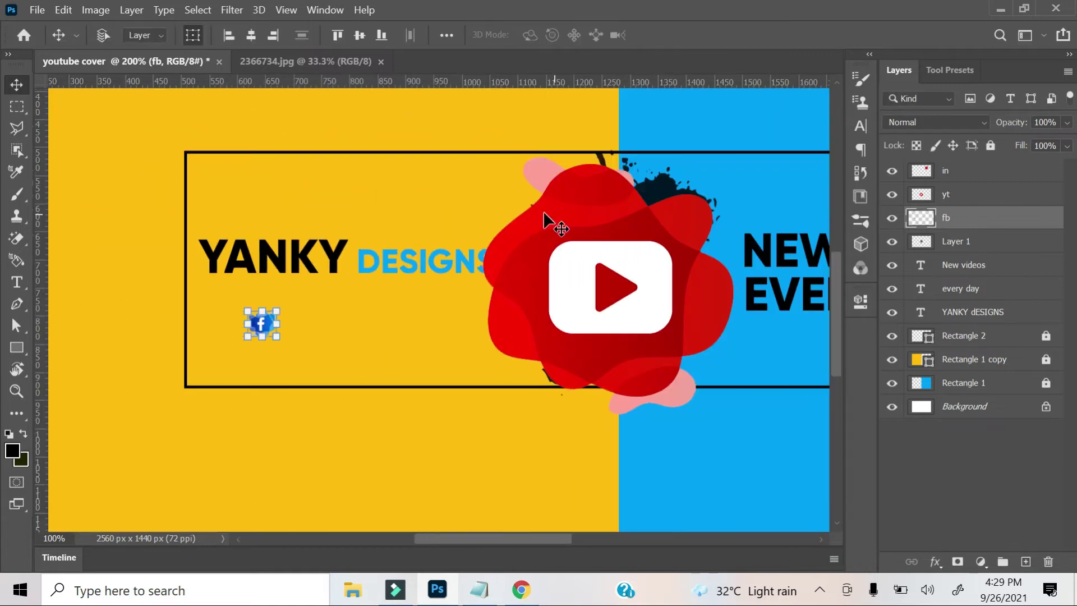
{"action": "left_click", "coordinate": [549, 221]}
{"action": "mouse_move", "coordinate": [483, 157]}
{"action": "left_mouse_down"}
{"action": "mouse_move", "coordinate": [689, 374]}
{"action": "mouse_move", "coordinate": [522, 374]}
{"action": "mouse_move", "coordinate": [595, 351]}
{"action": "mouse_move", "coordinate": [579, 329]}
{"action": "left_mouse_up"}
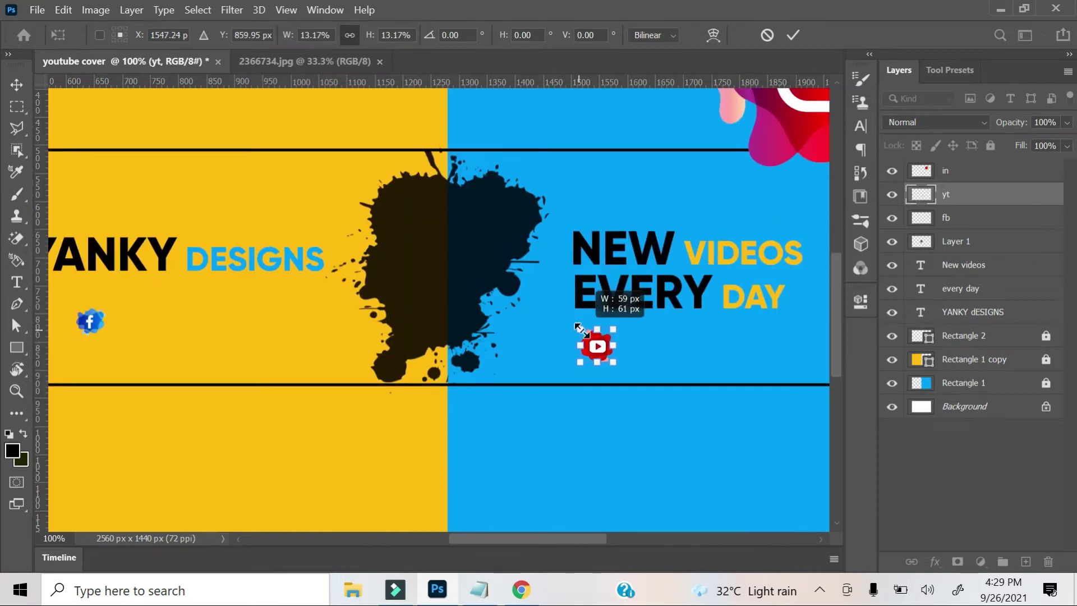
{"action": "left_click_drag", "start_coordinate": [488, 228], "coordinate": [507, 308]}
- Shrink the Instagram icon to Facebook's size and line it up beside it
{"action": "left_click_drag", "start_coordinate": [773, 149], "coordinate": [303, 365]}
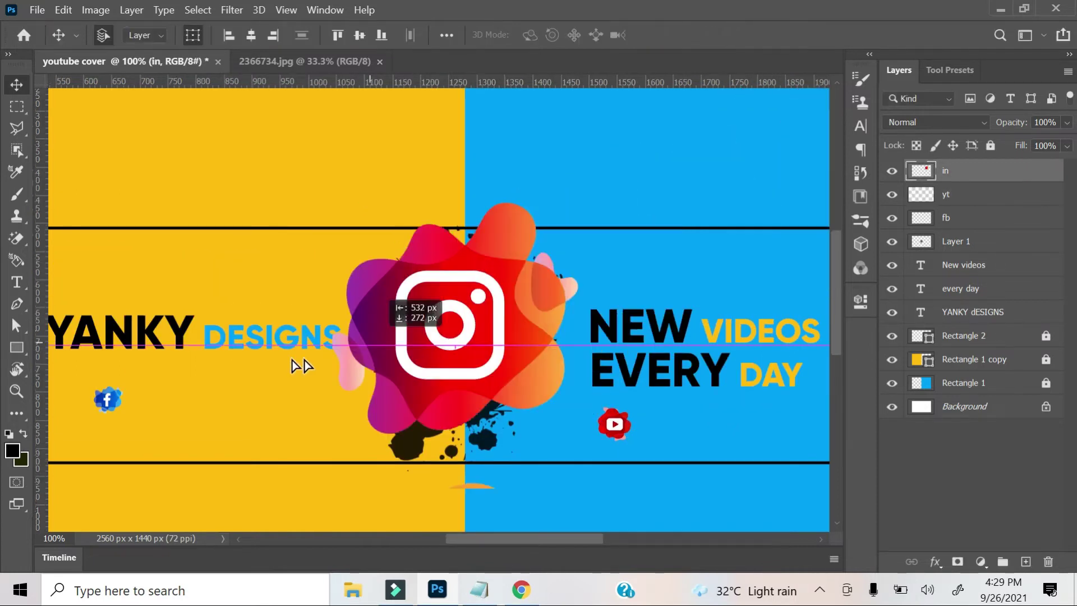
{"action": "left_click_drag", "start_coordinate": [254, 300], "coordinate": [332, 300]}
{"action": "mouse_move", "coordinate": [530, 508]}
{"action": "left_mouse_down"}
{"action": "mouse_move", "coordinate": [327, 269]}
{"action": "mouse_move", "coordinate": [289, 401]}
{"action": "left_mouse_up"}
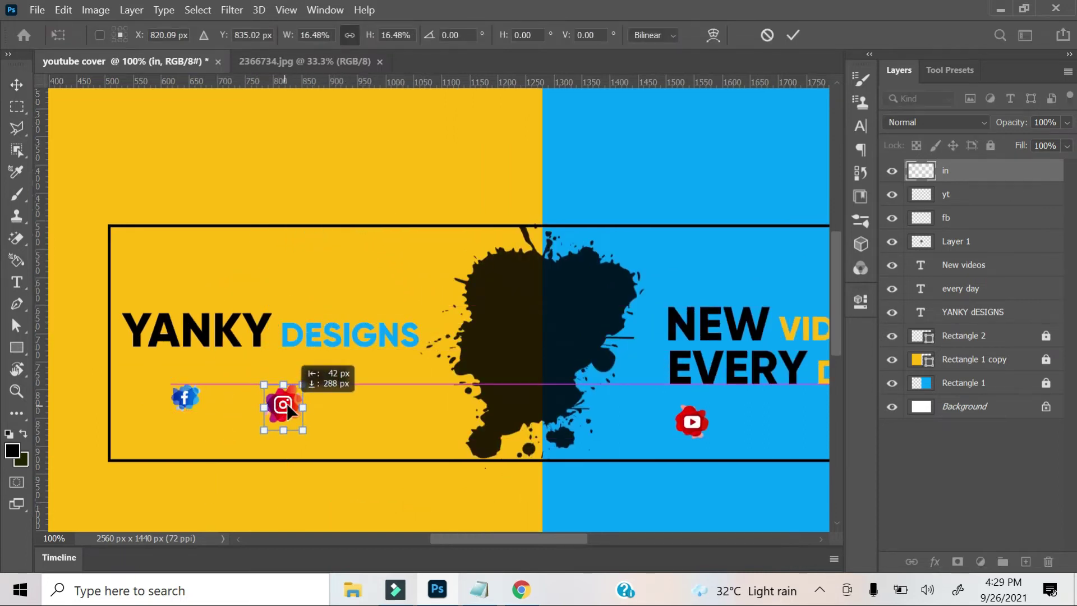
{"action": "key", "text": "ctrl+plus"}
{"action": "key", "text": "ctrl+plus"}
{"action": "left_click_drag", "start_coordinate": [443, 402], "coordinate": [297, 402]}
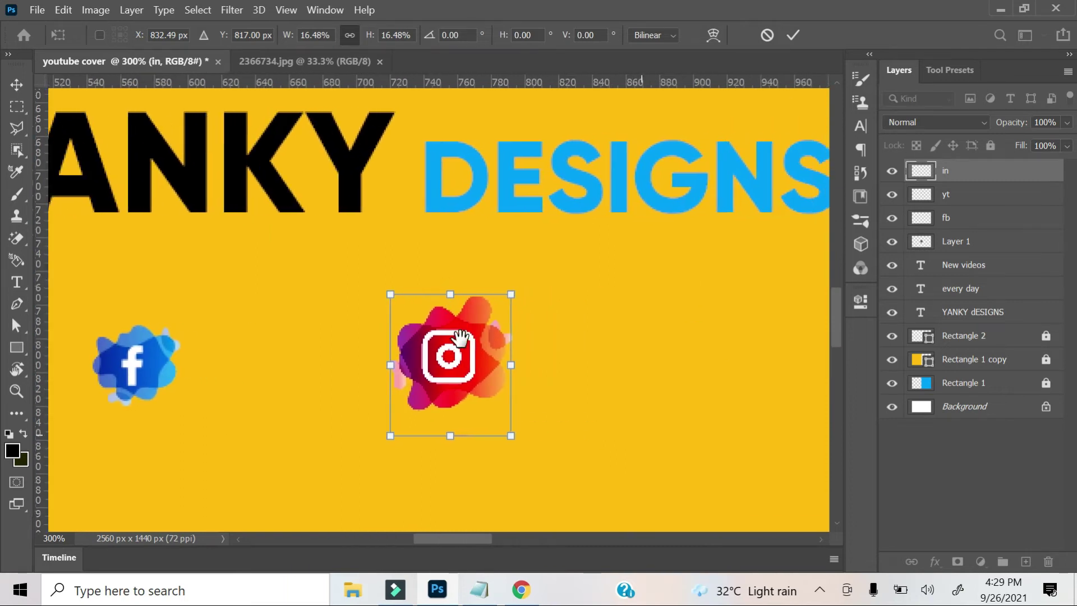
{"action": "left_click_drag", "start_coordinate": [399, 294], "coordinate": [436, 335]}
{"action": "left_click_drag", "start_coordinate": [485, 377], "coordinate": [597, 375]}
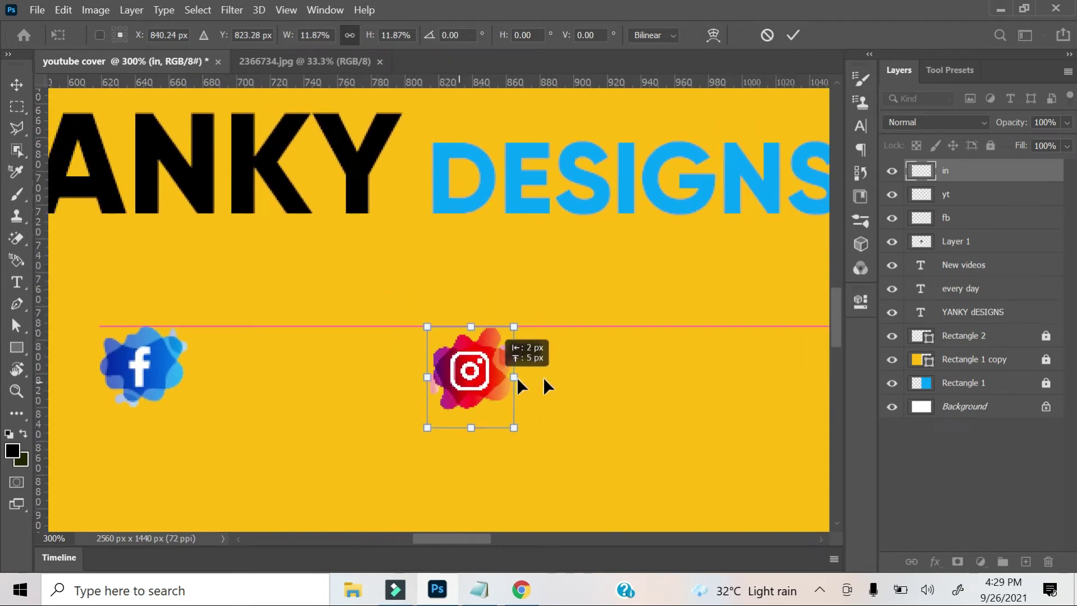
{"action": "key", "text": "ctrl+minus"}
{"action": "key", "text": "ctrl+minus"}
{"action": "key", "text": "ctrl+minus"}
{"action": "key", "text": "Return"}
- Add a 20 pt LOREM IPSUM text line beside the Facebook icon below the title
{"action": "left_click", "coordinate": [17, 106]}
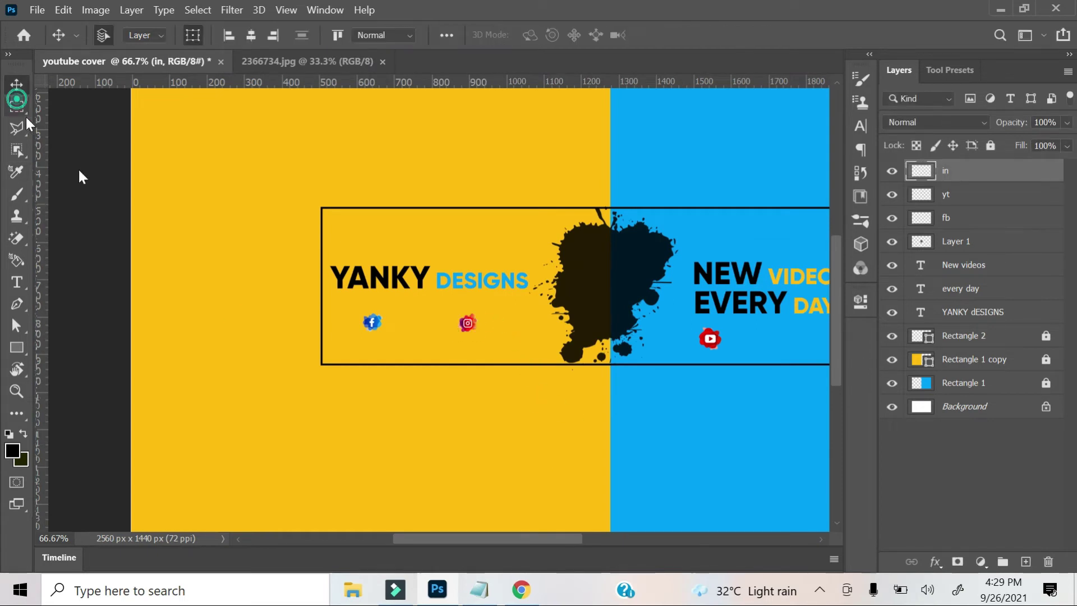
{"action": "key", "text": "t"}
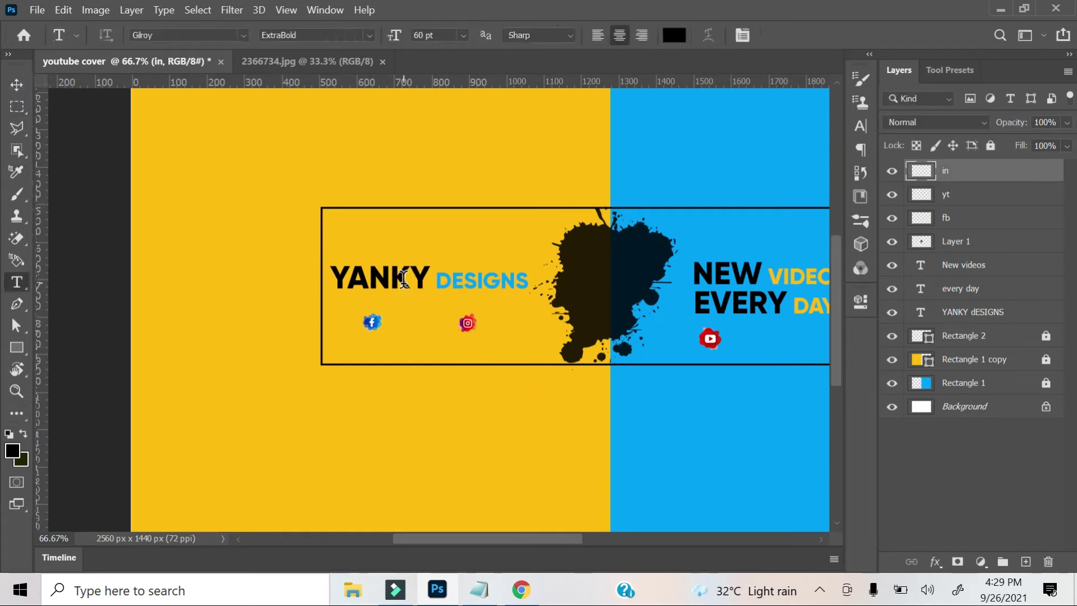
{"action": "left_click", "coordinate": [391, 323]}
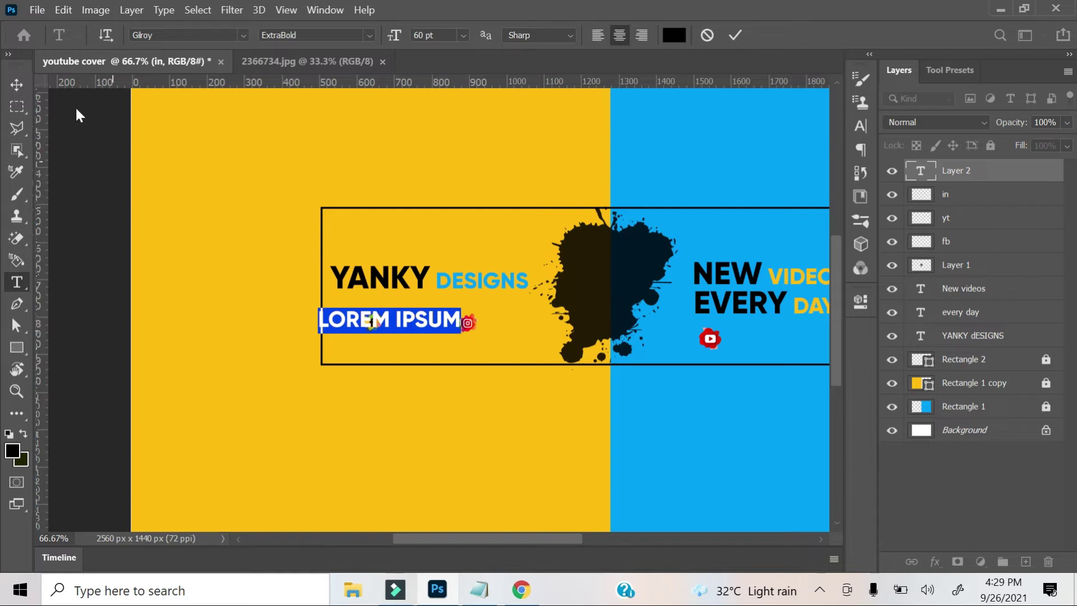
{"action": "left_click", "coordinate": [17, 86]}
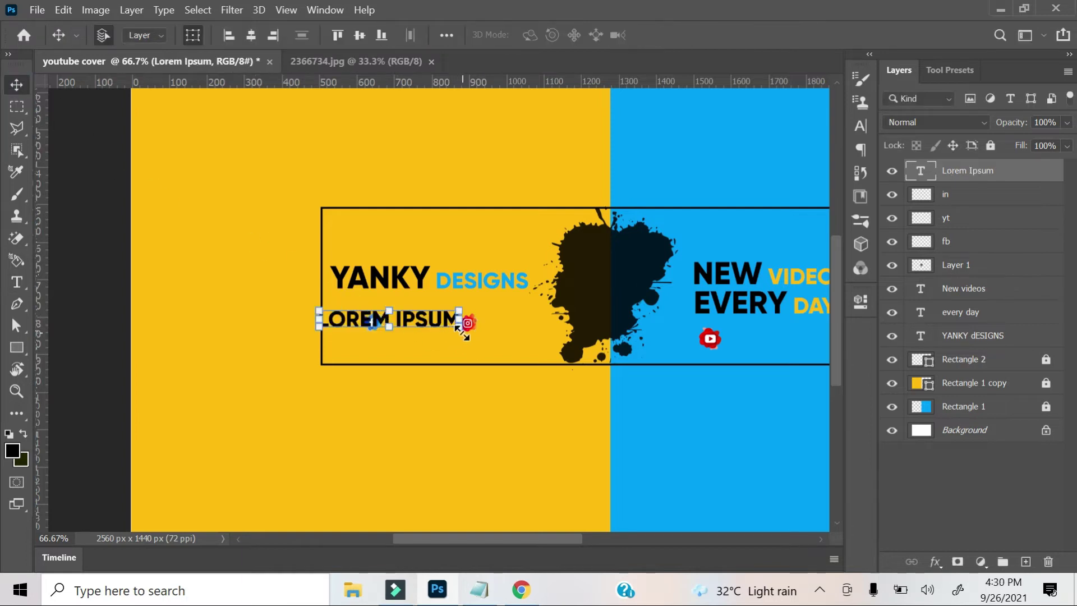
{"action": "left_click_drag", "start_coordinate": [459, 325], "coordinate": [436, 328]}
{"action": "left_click", "coordinate": [860, 126]}
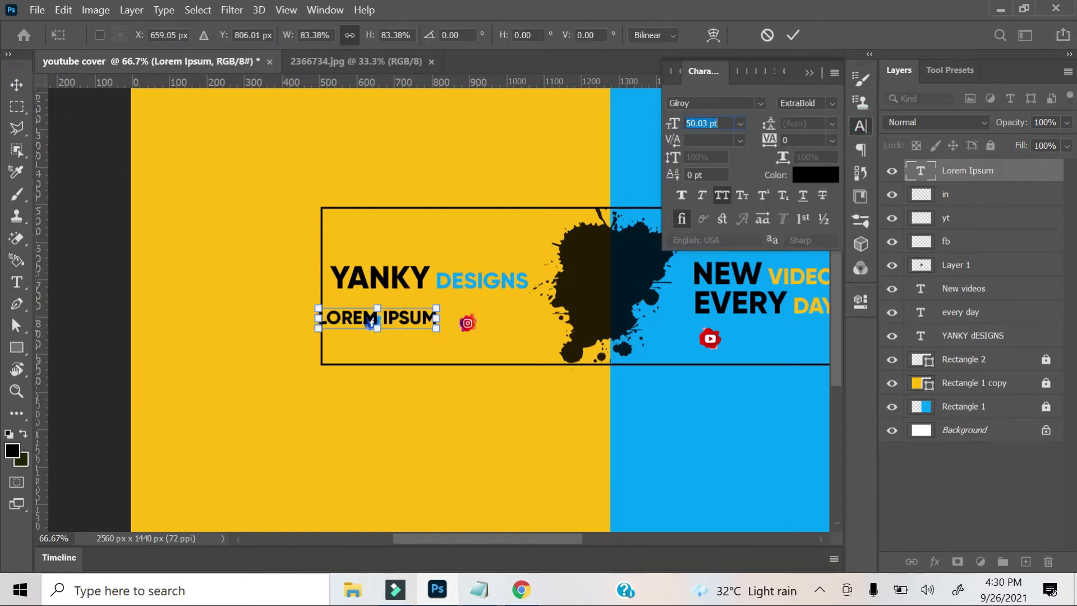
{"action": "left_click_drag", "start_coordinate": [435, 327], "coordinate": [481, 329]}
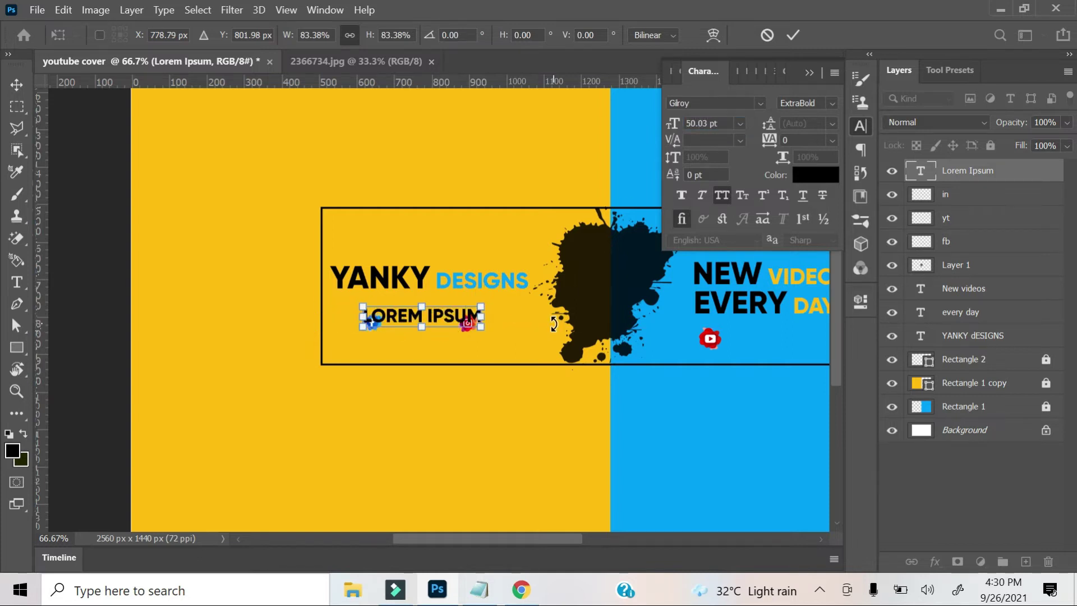
{"action": "key", "text": "ctrl+plus"}
{"action": "key", "text": "ctrl+plus"}
{"action": "key", "text": "ctrl+plus"}
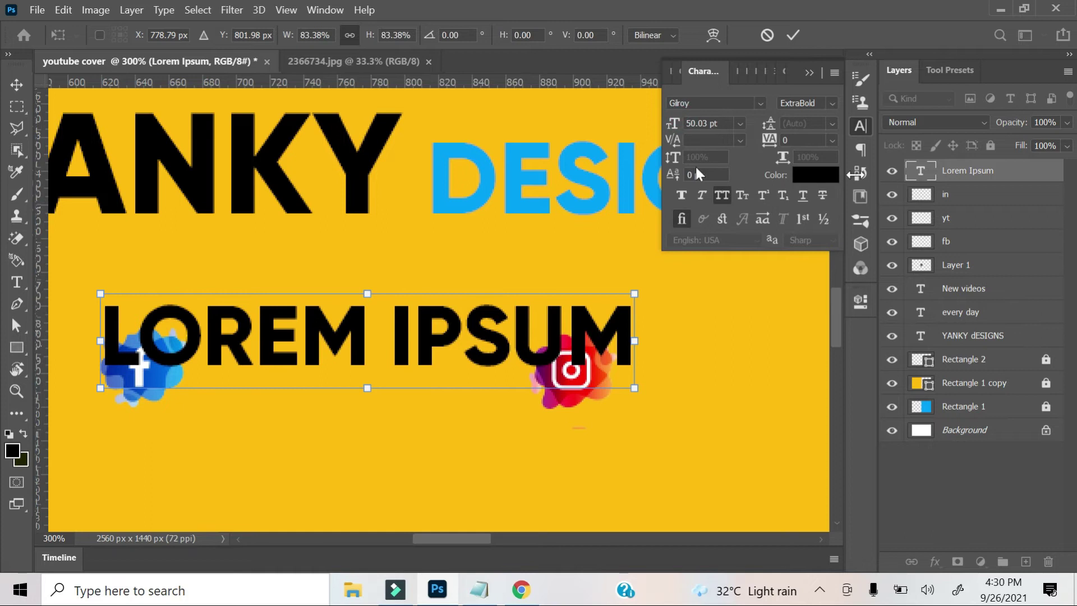
{"action": "key", "text": "Return"}
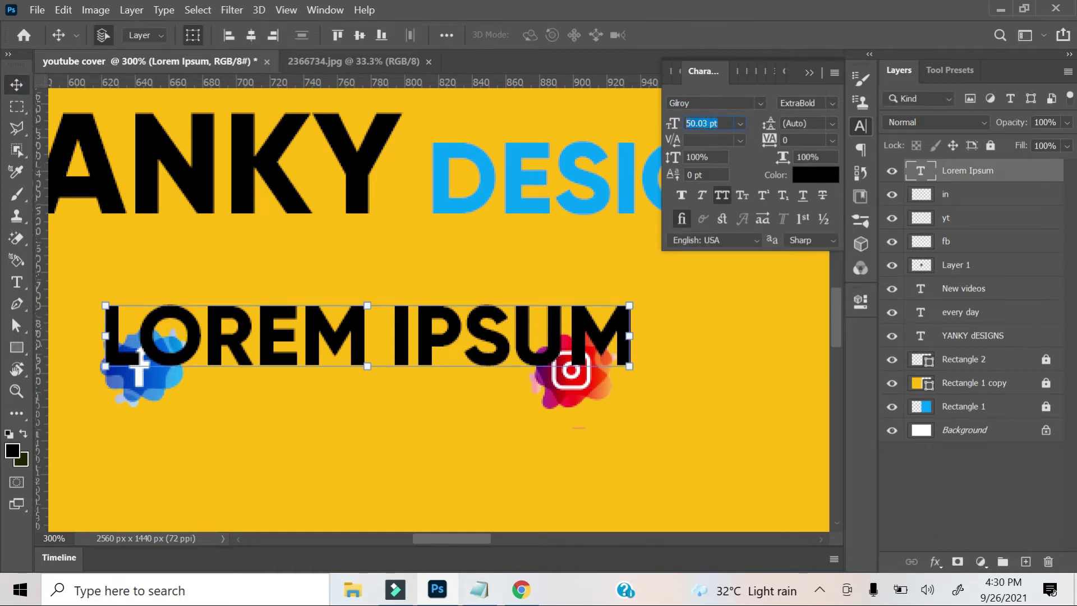
{"action": "type", "text": "20"}
{"action": "key", "text": "Return"}
{"action": "mouse_move", "coordinate": [414, 347]}
{"action": "left_mouse_down"}
{"action": "mouse_move", "coordinate": [367, 371]}
{"action": "mouse_move", "coordinate": [347, 367]}
{"action": "left_mouse_up"}
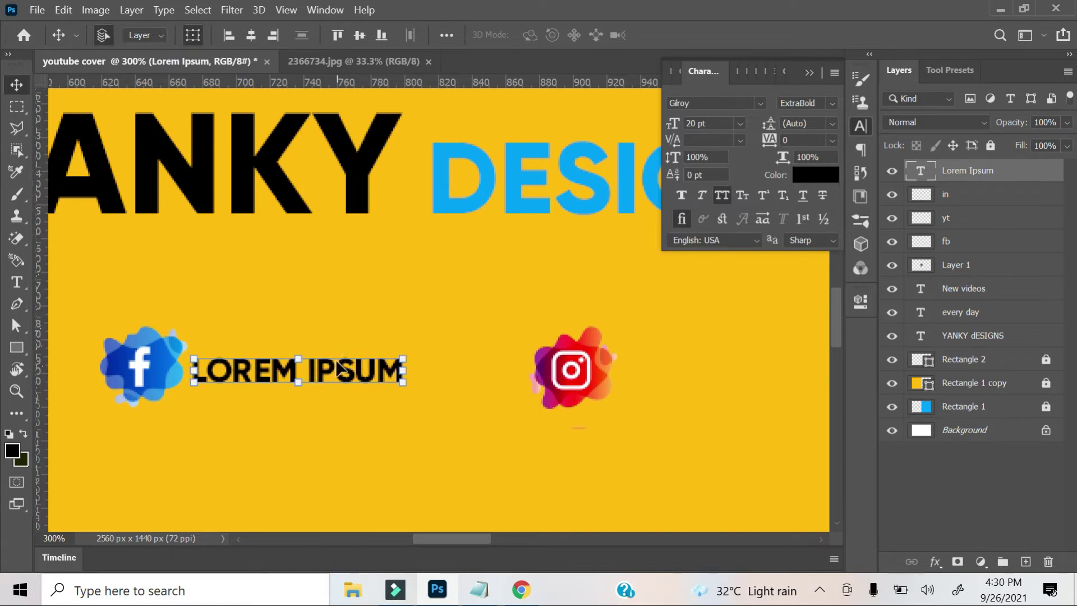
- Replace the Facebook label's placeholder text with '/UR FACEBOOKE ID'
{"action": "double_click", "coordinate": [280, 374]}
{"action": "left_click", "coordinate": [290, 375]}
{"action": "key", "text": "ctrl+a"}
{"action": "key", "text": "BackSpace"}
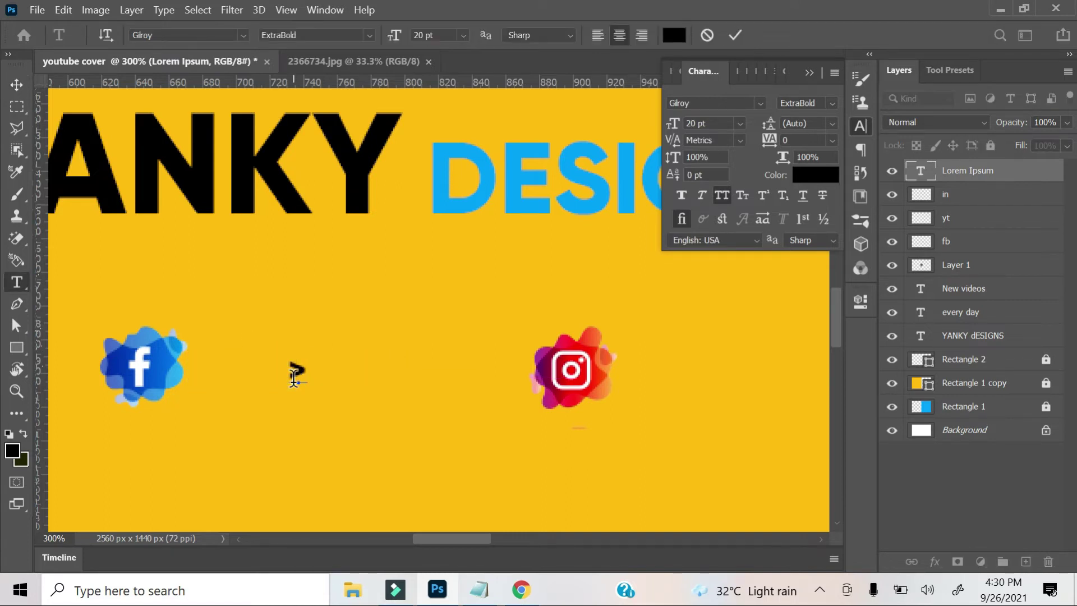
{"action": "type", "text": "/UR"}
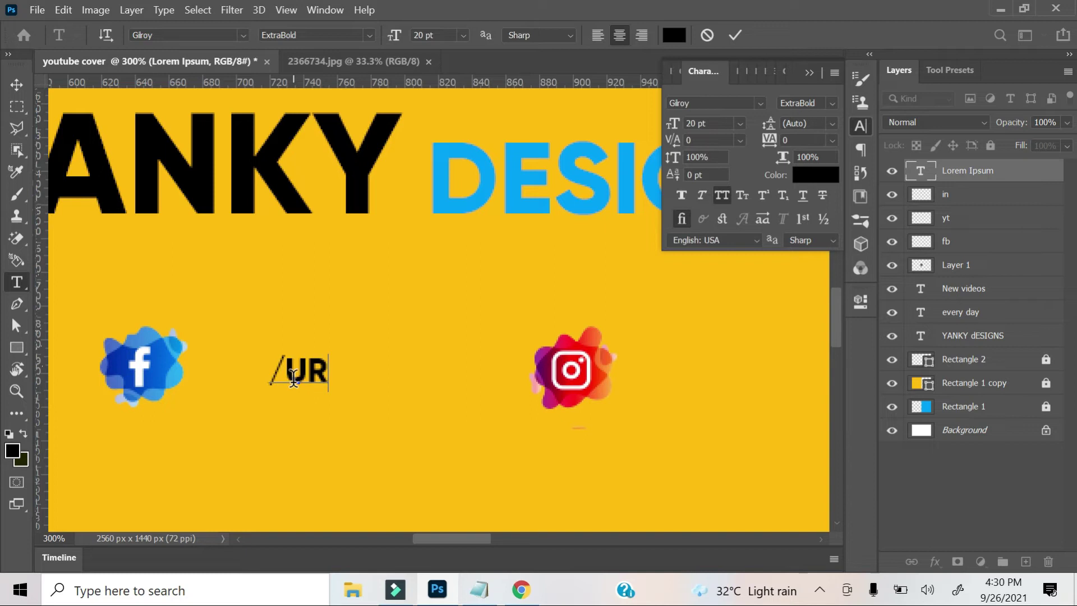
{"action": "type", "text": " FACE BOOKE ID"}
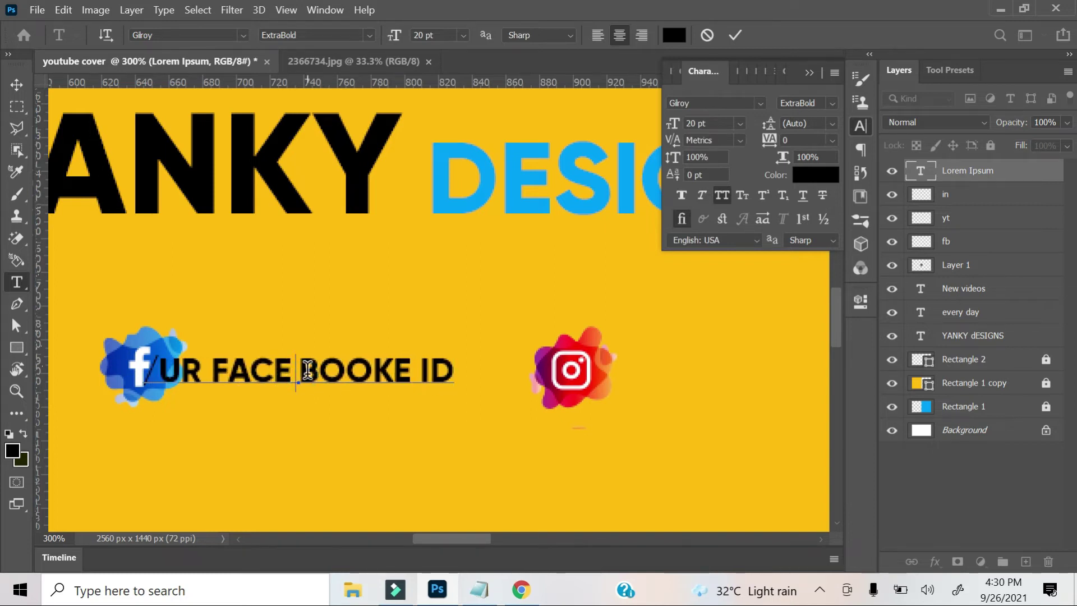
{"action": "key", "text": "BackSpace"}
{"action": "left_click", "coordinate": [16, 84]}
- Move the label beside the Facebook logo and place a duplicate beside the Instagram logo
{"action": "left_click_drag", "start_coordinate": [294, 382], "coordinate": [301, 368]}
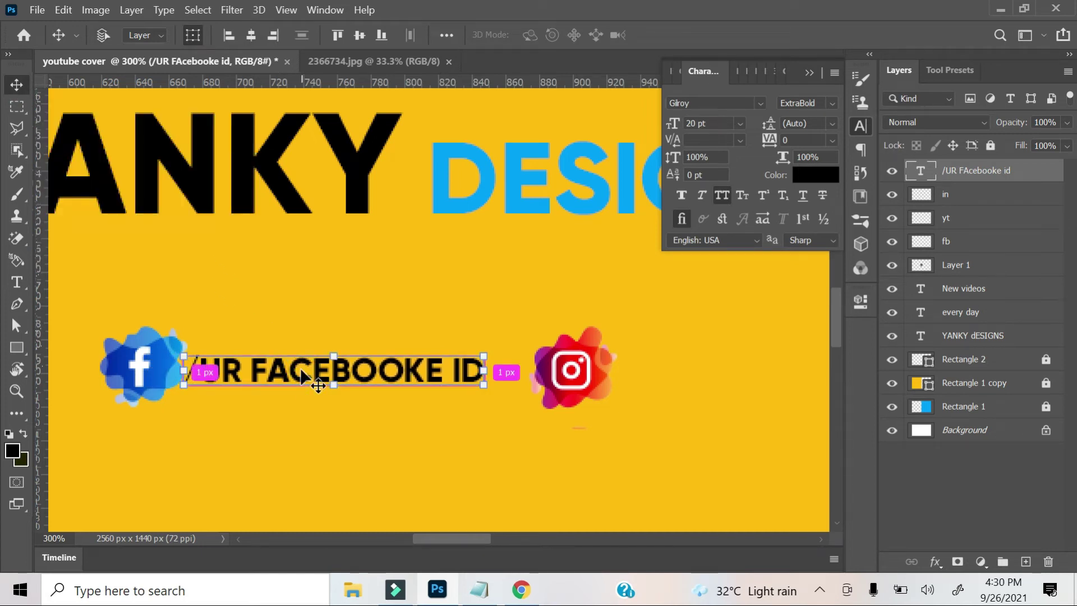
{"action": "left_click_drag", "start_coordinate": [301, 368], "coordinate": [719, 365]}
{"action": "scroll", "coordinate": [430, 440], "scroll_direction": "right", "scroll_amount": 6}
{"action": "left_click_drag", "start_coordinate": [345, 380], "coordinate": [554, 374]}
{"action": "key", "text": "t"}
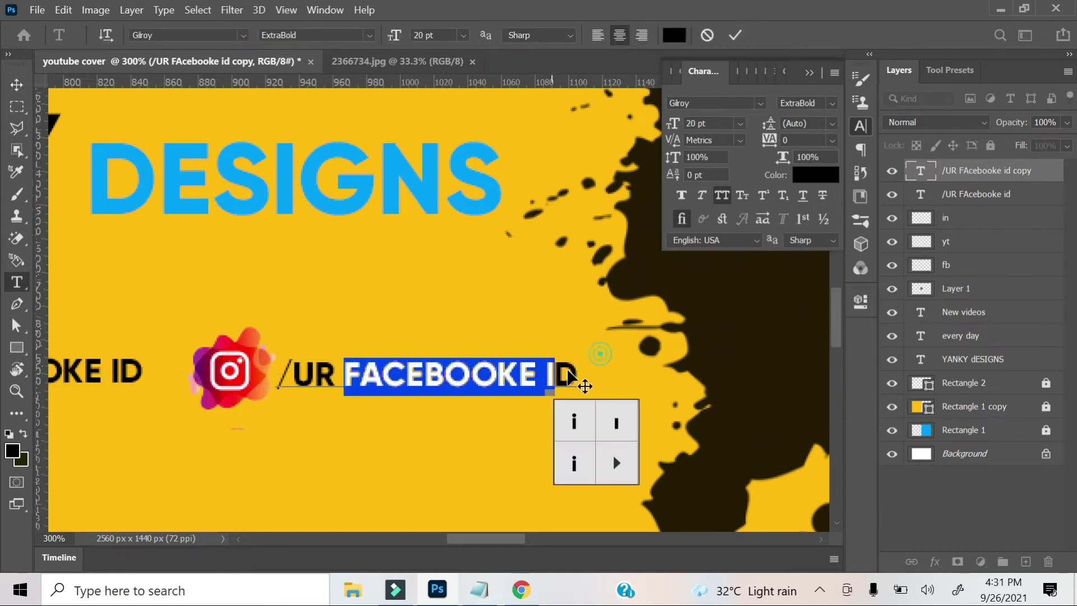
- Position the copied label beside the Instagram logo and change it to '/UR INSTAGRAM ID'
{"action": "left_click_drag", "start_coordinate": [399, 447], "coordinate": [250, 417]}
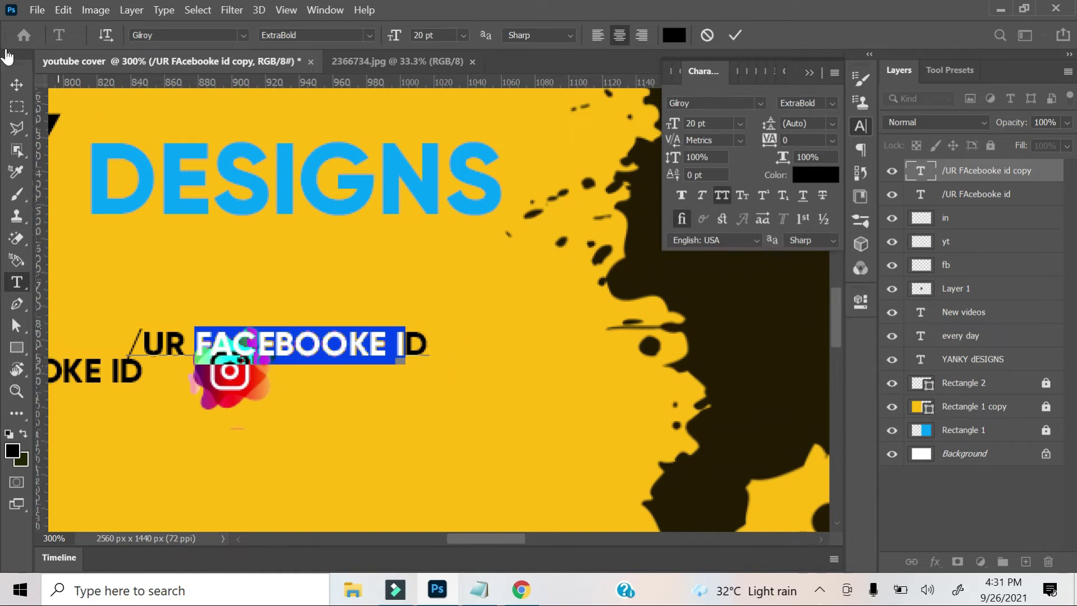
{"action": "left_click", "coordinate": [17, 84]}
{"action": "mouse_move", "coordinate": [248, 342]}
{"action": "left_mouse_down"}
{"action": "mouse_move", "coordinate": [397, 365]}
{"action": "mouse_move", "coordinate": [359, 371]}
{"action": "mouse_move", "coordinate": [533, 376]}
{"action": "left_mouse_up"}
{"action": "key", "text": "t"}
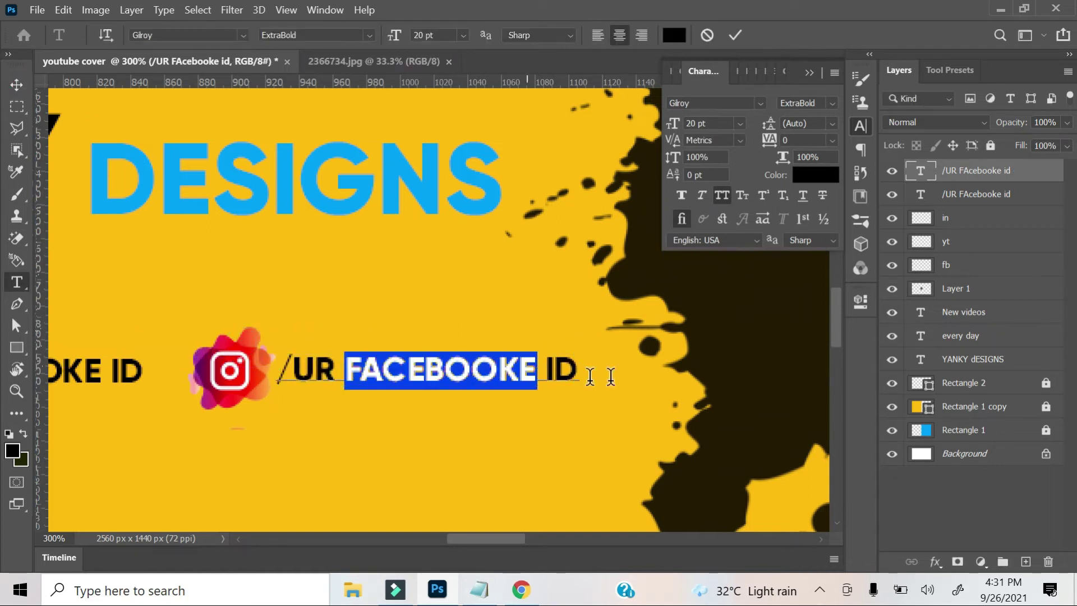
{"action": "type", "text": "INSTAGRAM"}
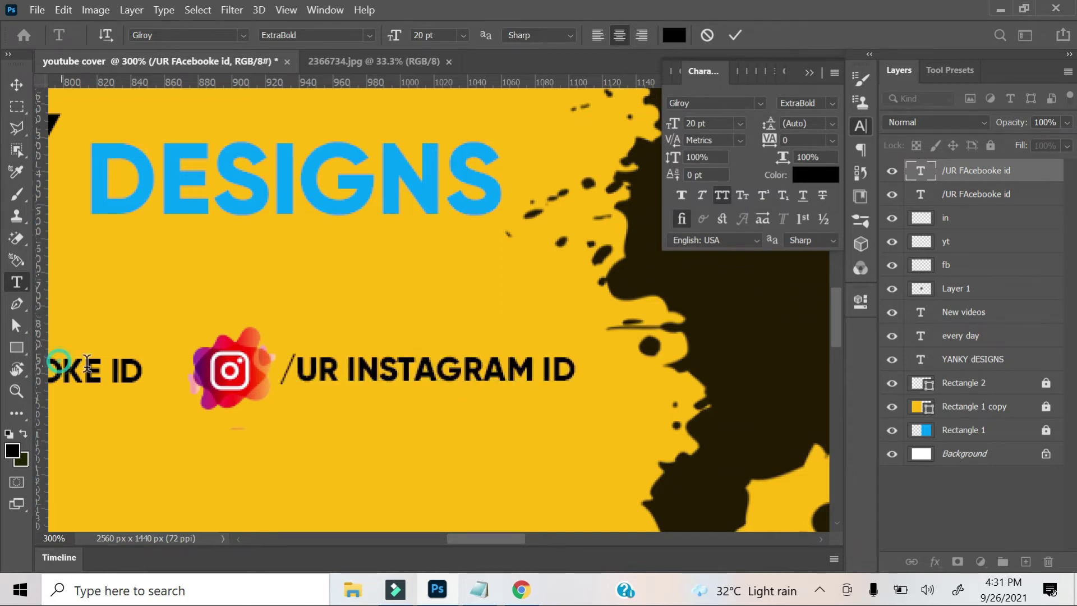
- Fix the Facebook label's spelling by deleting the extra E in FACEBOOKE
{"action": "left_click_drag", "start_coordinate": [103, 372], "coordinate": [90, 372]}
{"action": "key", "text": "BackSpace"}
{"action": "left_click", "coordinate": [16, 85]}
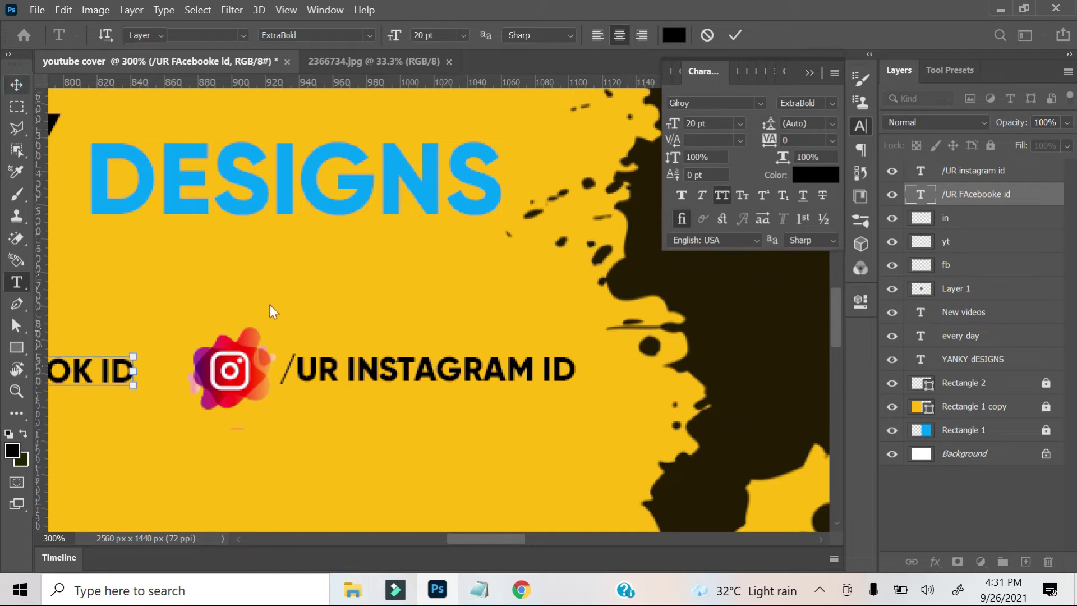
- Select the social icon and label layers and align them left and on vertical centres
{"action": "key", "text": "ctrl+0"}
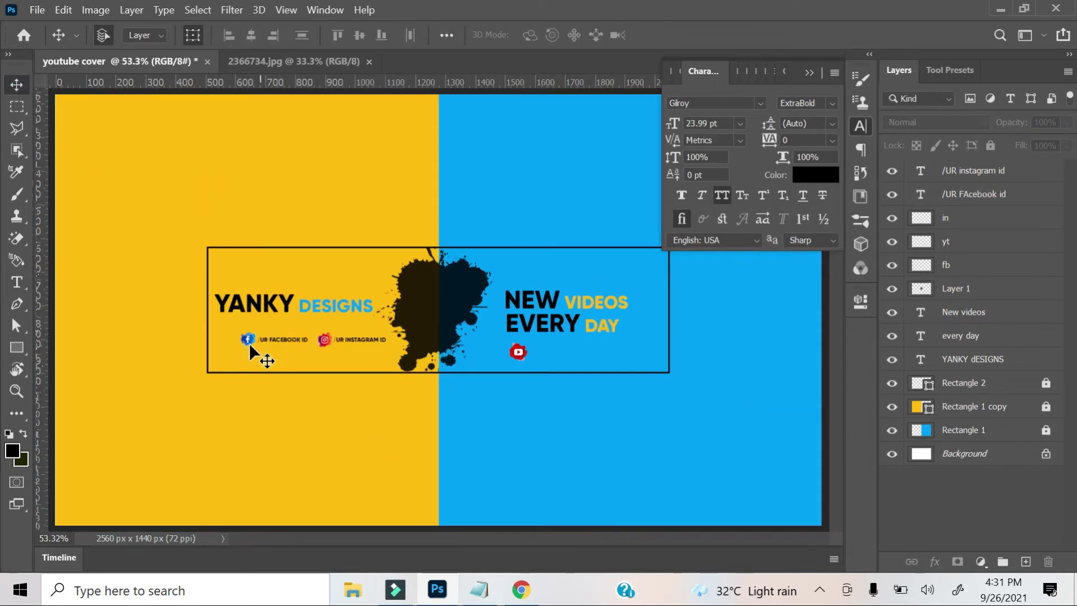
{"action": "left_click", "coordinate": [251, 349]}
{"action": "left_click", "coordinate": [612, 243]}
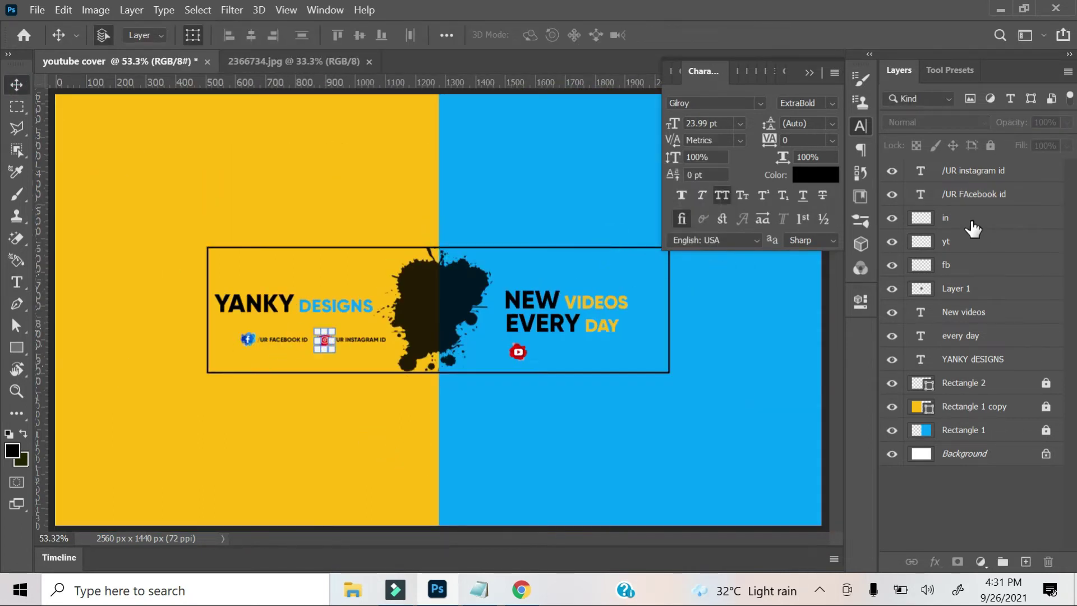
{"action": "left_click", "coordinate": [973, 218]}
{"action": "left_click", "coordinate": [971, 265], "text": "ctrl"}
{"action": "left_click", "coordinate": [969, 194], "text": "ctrl"}
{"action": "left_click", "coordinate": [968, 173], "text": "ctrl"}
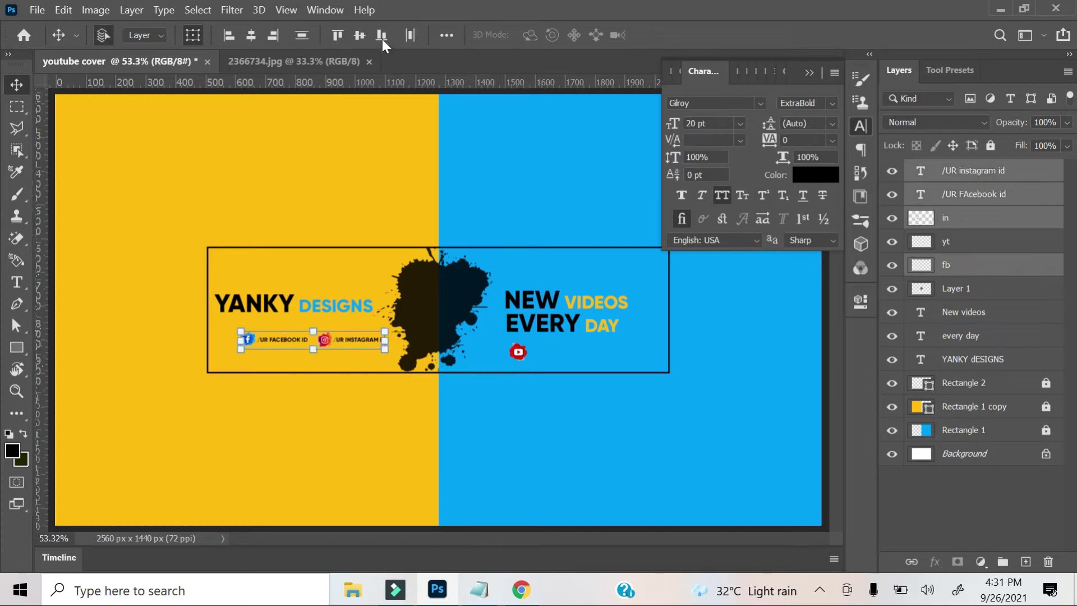
{"action": "left_click", "coordinate": [252, 36]}
{"action": "left_click", "coordinate": [237, 37]}
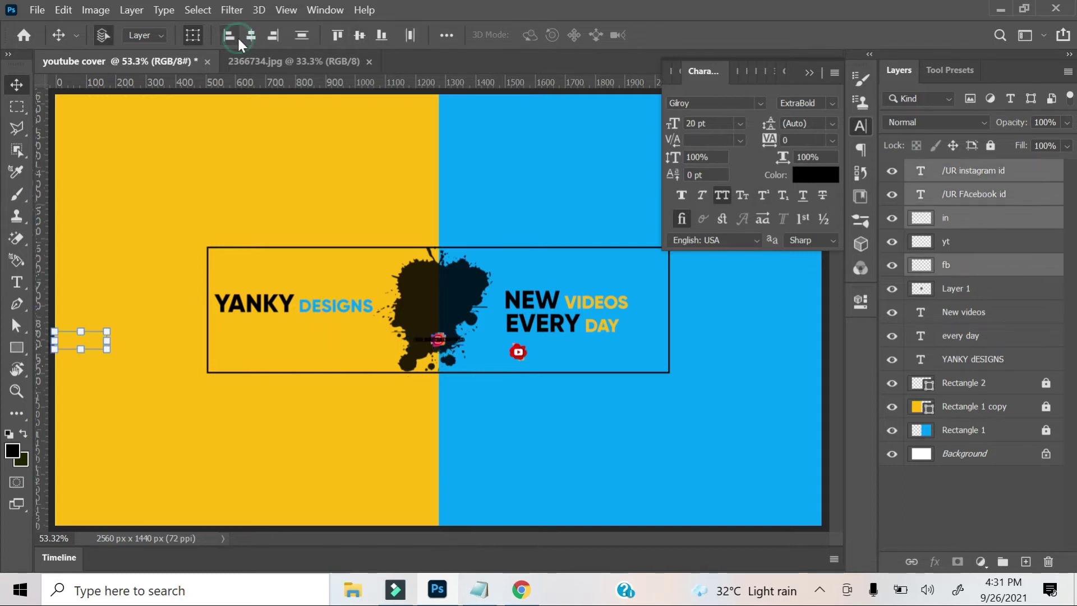
{"action": "left_click", "coordinate": [353, 35]}
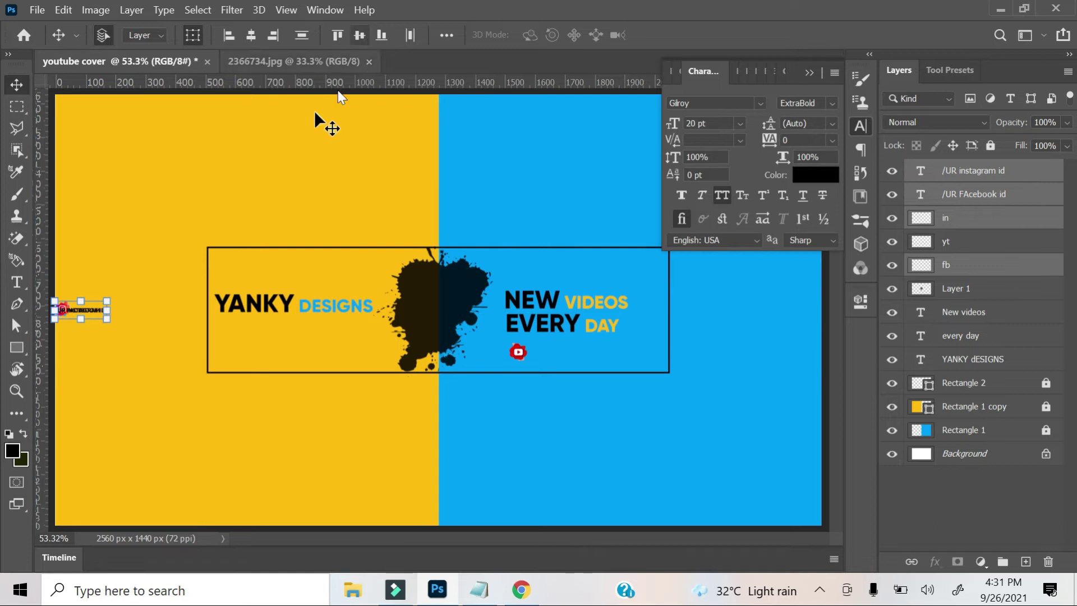
- Move the icon-label group under the YANKY DESIGNS title and nudge it slightly left
{"action": "left_click_drag", "start_coordinate": [90, 320], "coordinate": [359, 345]}
{"action": "key", "text": "ctrl+z"}
{"action": "left_click_drag", "start_coordinate": [94, 324], "coordinate": [255, 343]}
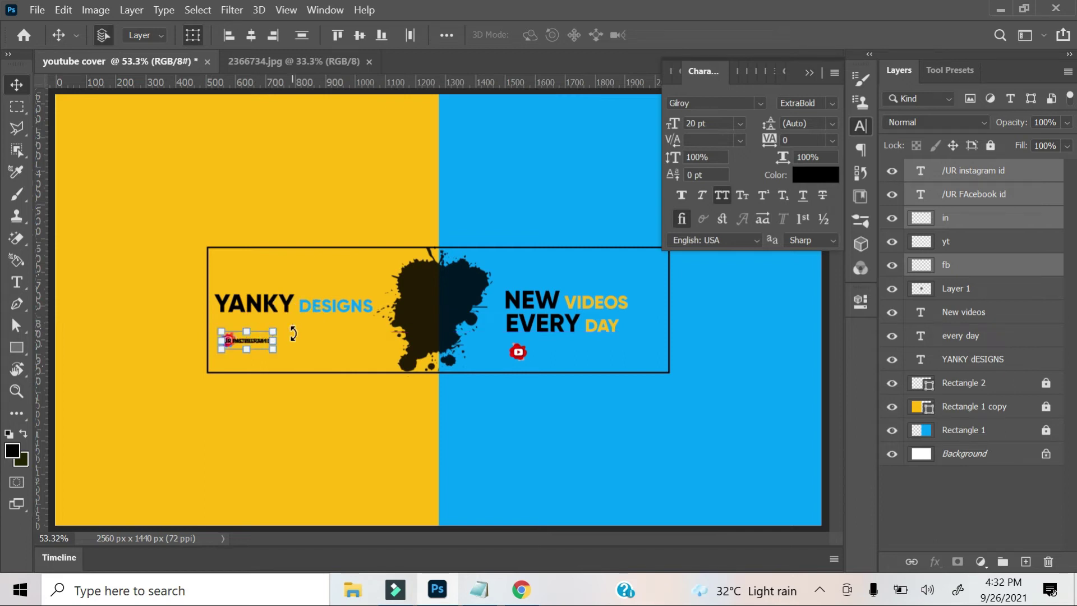
{"action": "key", "text": "ctrl+z"}
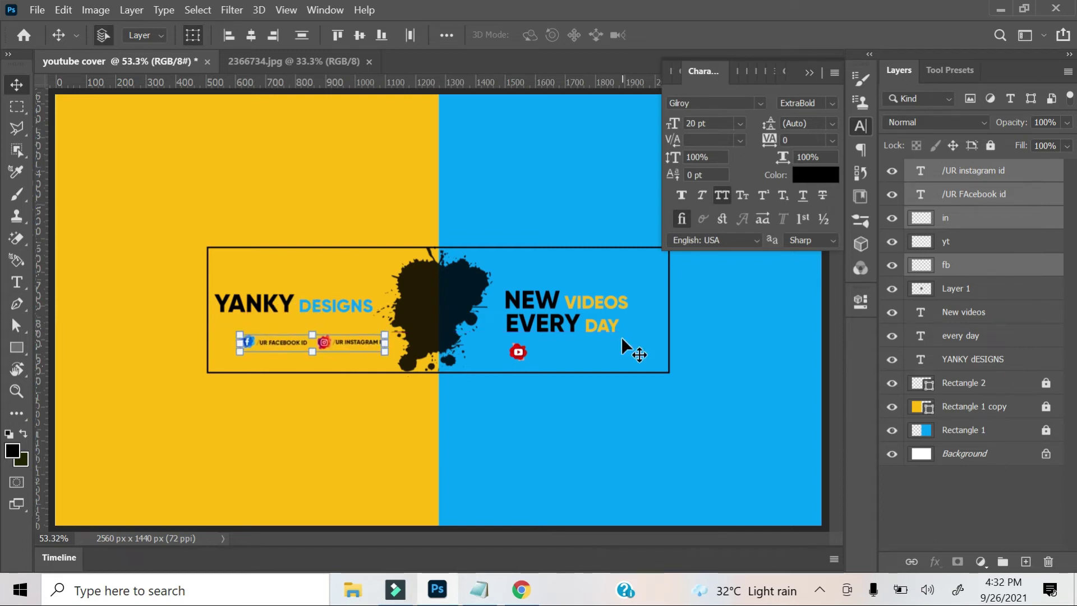
{"action": "key", "text": "Left"}
{"action": "key", "text": "Left"}
{"action": "key", "text": "Left"}
{"action": "key", "text": "Left"}
{"action": "key", "text": "Left"}
{"action": "key", "text": "Left"}
{"action": "key", "text": "Left"}
{"action": "key", "text": "Left"}
{"action": "key", "text": "Left"}
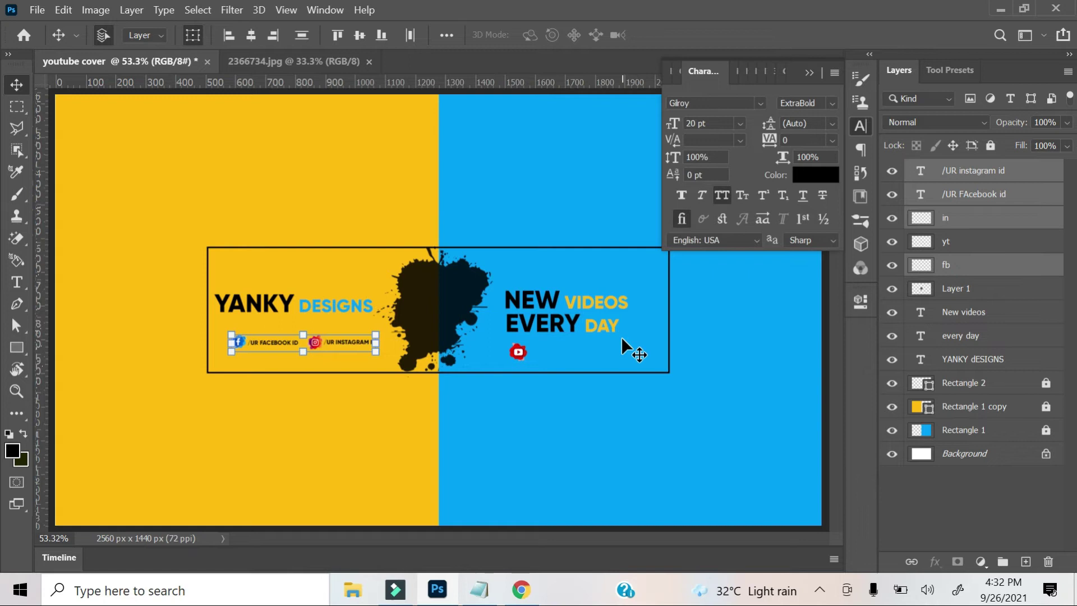
- Zoom in on the tagline and colour the word EVERY yellow
{"action": "key", "text": "m"}
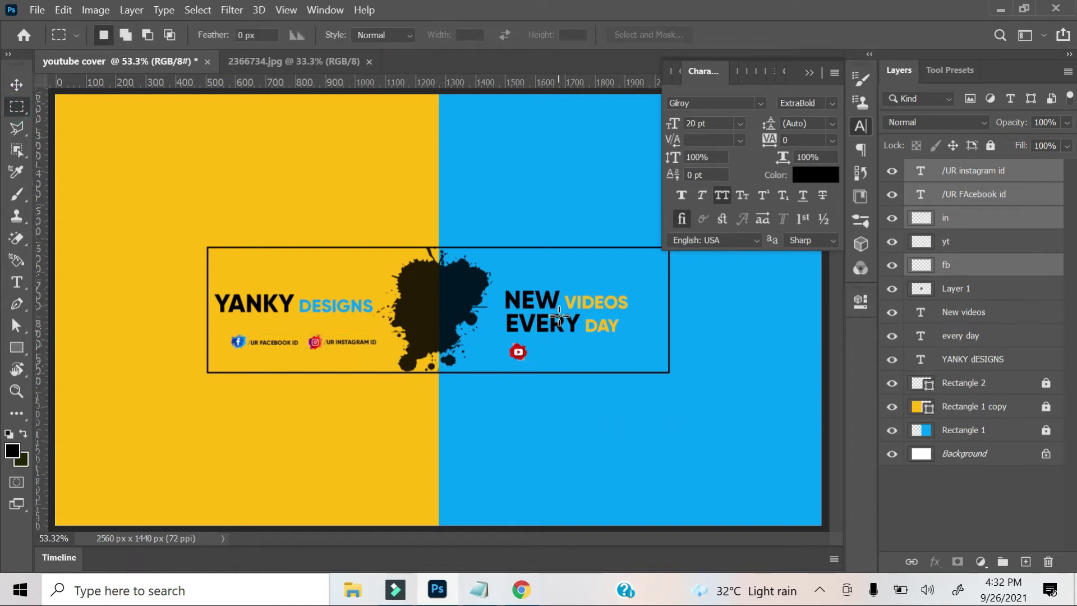
{"action": "left_click", "coordinate": [979, 322]}
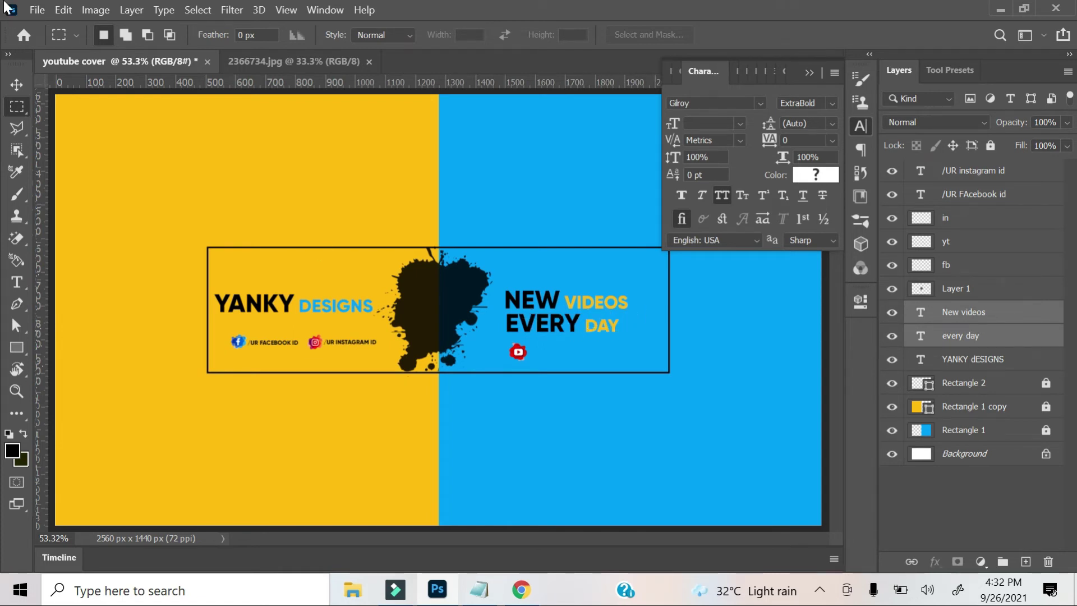
{"action": "key", "text": "v"}
{"action": "key", "text": "ctrl+plus"}
{"action": "key", "text": "ctrl+plus"}
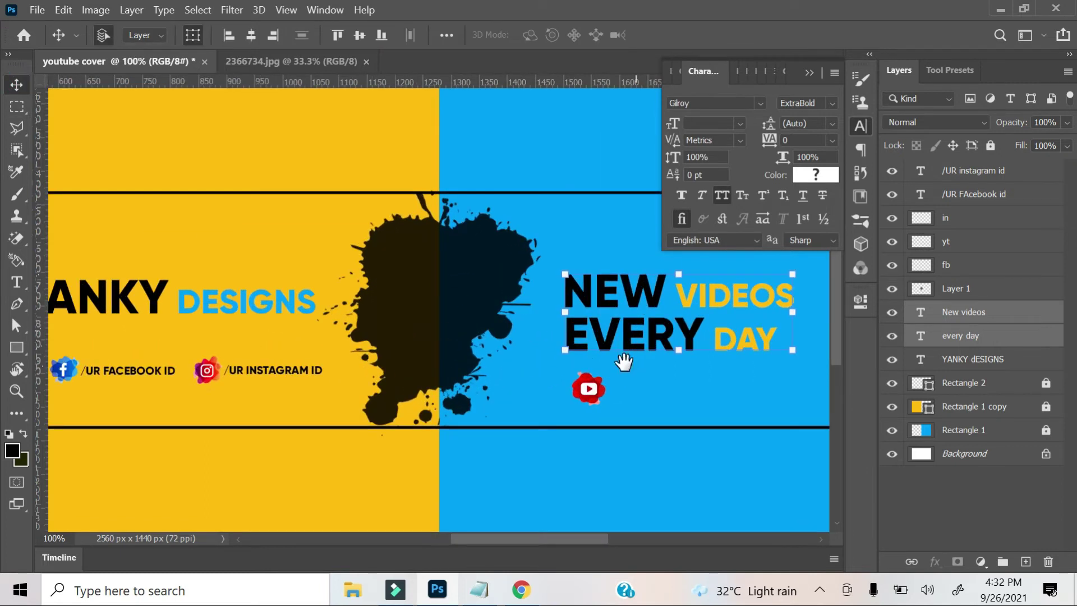
{"action": "left_click_drag", "start_coordinate": [623, 362], "coordinate": [481, 338]}
{"action": "key", "text": "t"}
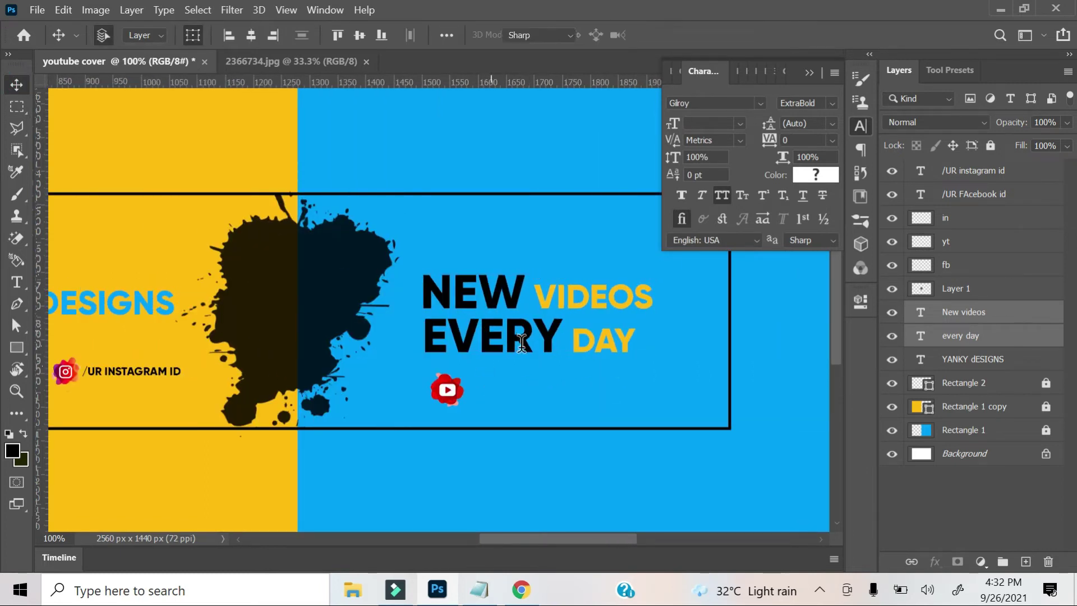
{"action": "left_click", "coordinate": [564, 337]}
{"action": "key", "text": "shift+Left"}
{"action": "key", "text": "shift+Left"}
{"action": "key", "text": "shift+Left"}
{"action": "key", "text": "shift+Left"}
{"action": "key", "text": "shift+Left"}
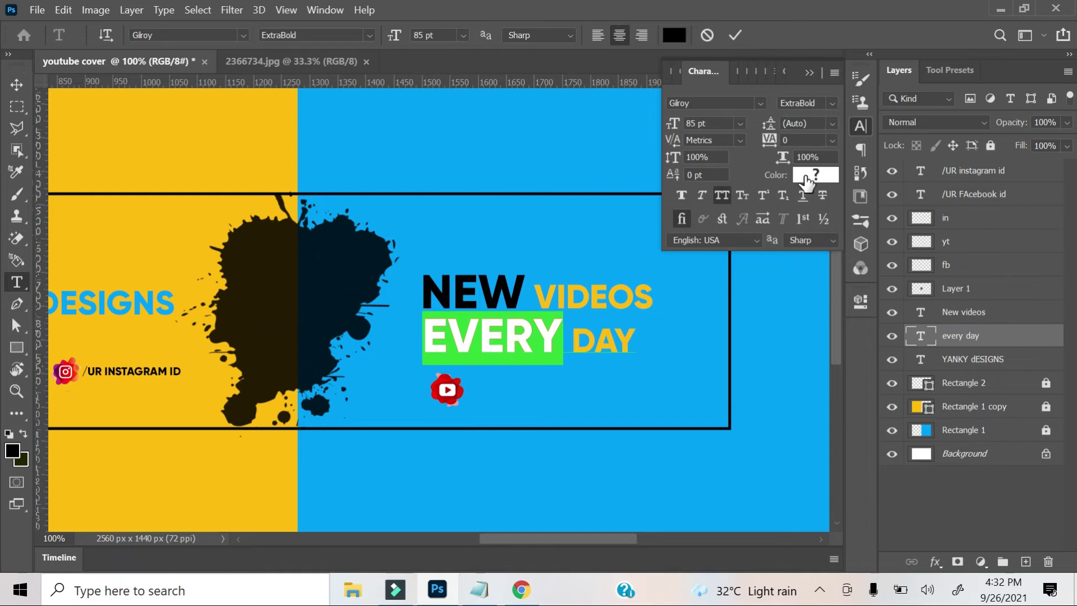
{"action": "left_click", "coordinate": [815, 174]}
{"action": "left_click", "coordinate": [151, 141]}
{"action": "key", "text": "Return"}
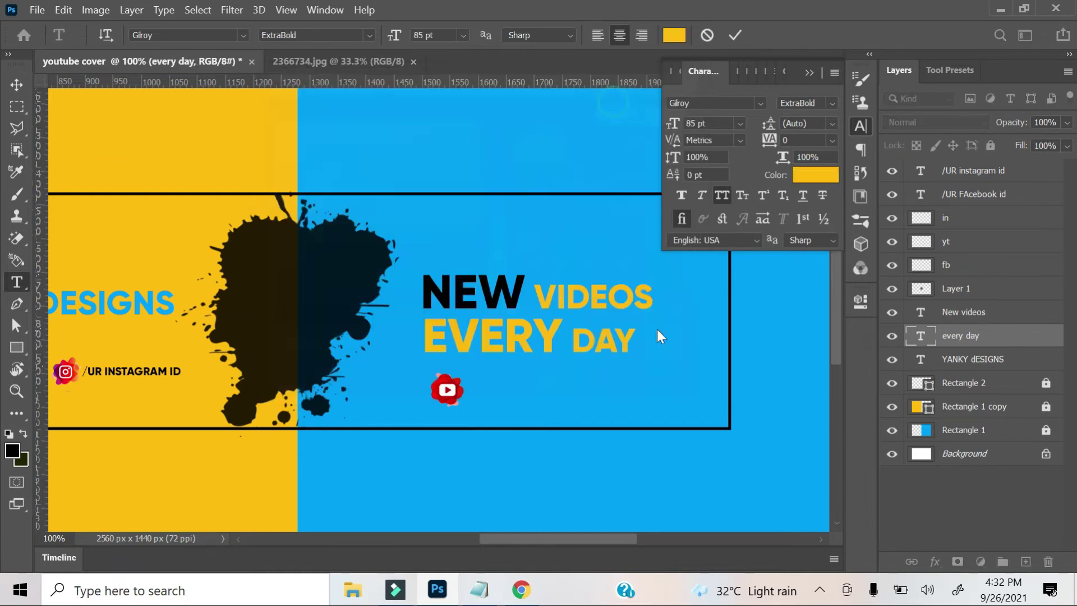
- Colour the word DAY black and commit the tagline colours
{"action": "left_click_drag", "start_coordinate": [573, 337], "coordinate": [646, 334]}
{"action": "left_click", "coordinate": [801, 178]}
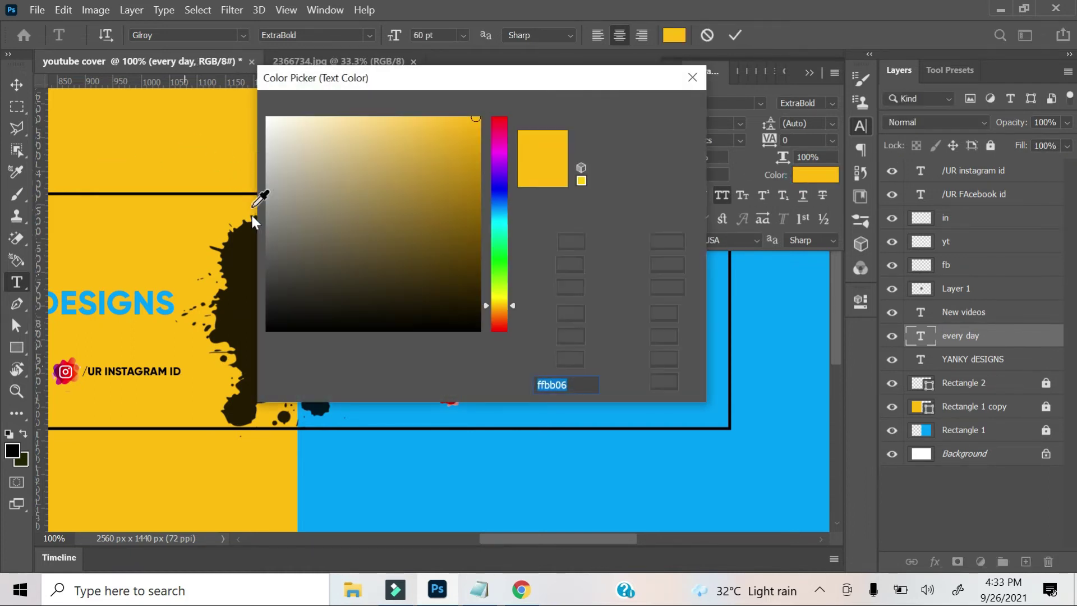
{"action": "left_click", "coordinate": [465, 335]}
{"action": "left_click", "coordinate": [635, 109]}
{"action": "left_click", "coordinate": [808, 73]}
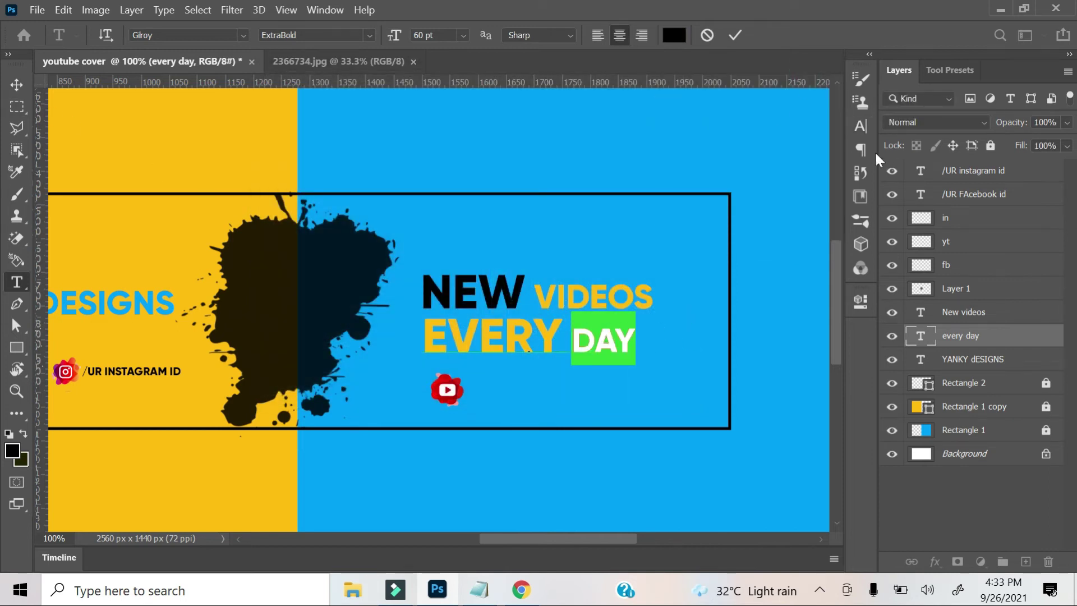
{"action": "left_click", "coordinate": [861, 126]}
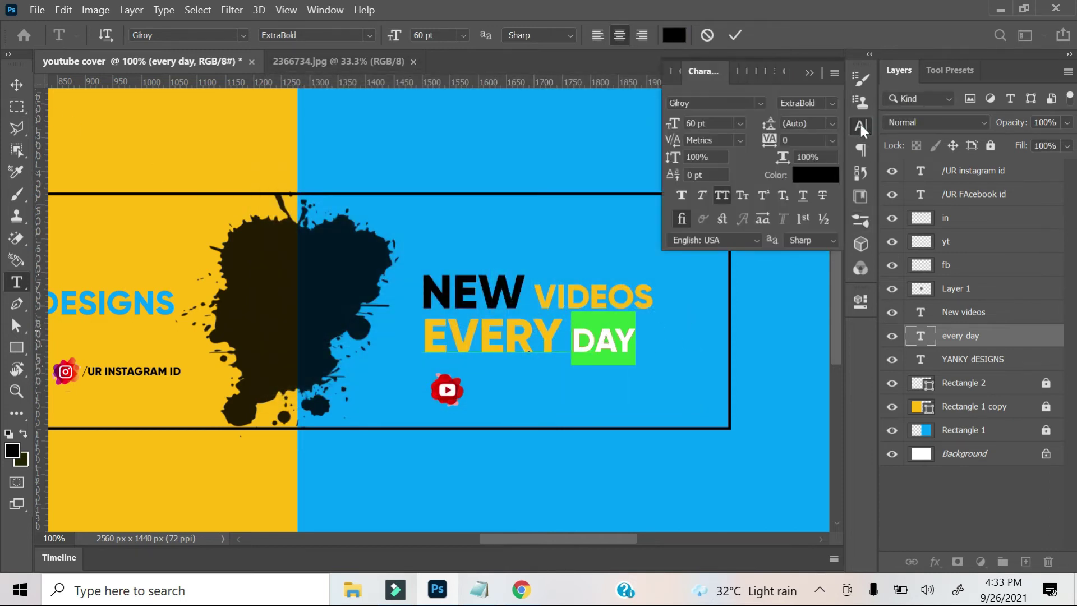
{"action": "left_click", "coordinate": [808, 73]}
- Resize the NEW VIDEOS text: NEW to 60 pt, VIDEOS to 85 pt
{"action": "left_click", "coordinate": [501, 293], "text": "ctrl"}
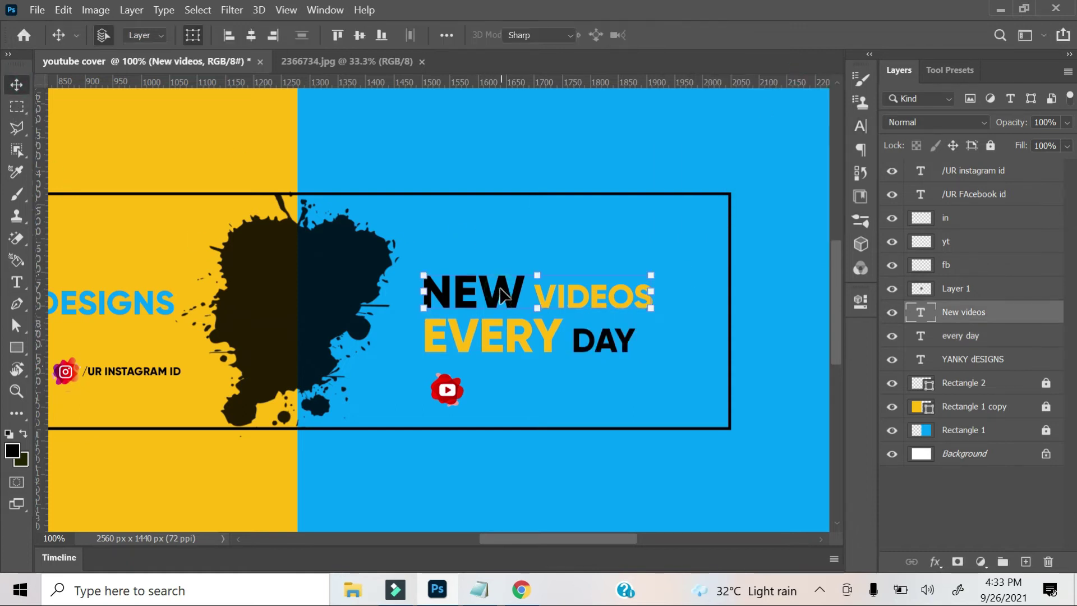
{"action": "double_click", "coordinate": [501, 294]}
{"action": "left_click_drag", "start_coordinate": [526, 291], "coordinate": [422, 292]}
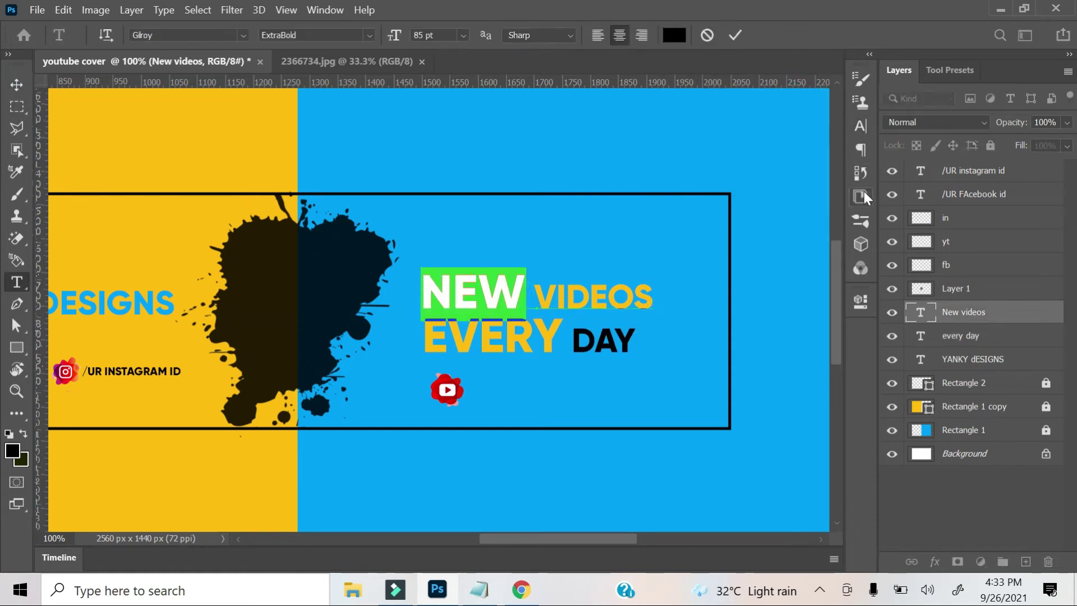
{"action": "left_click", "coordinate": [860, 127]}
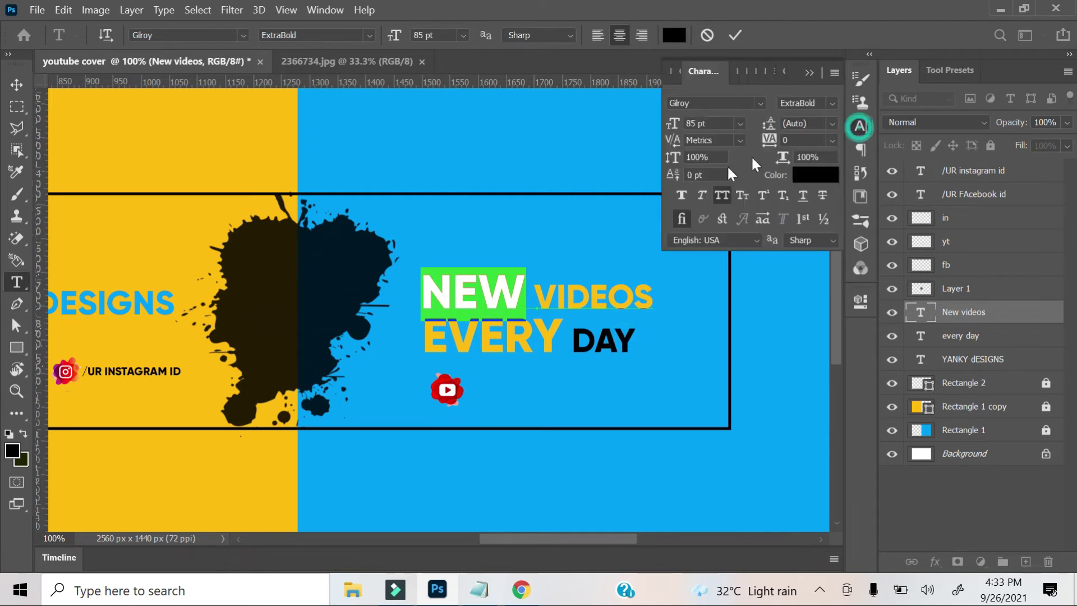
{"action": "type", "text": "60"}
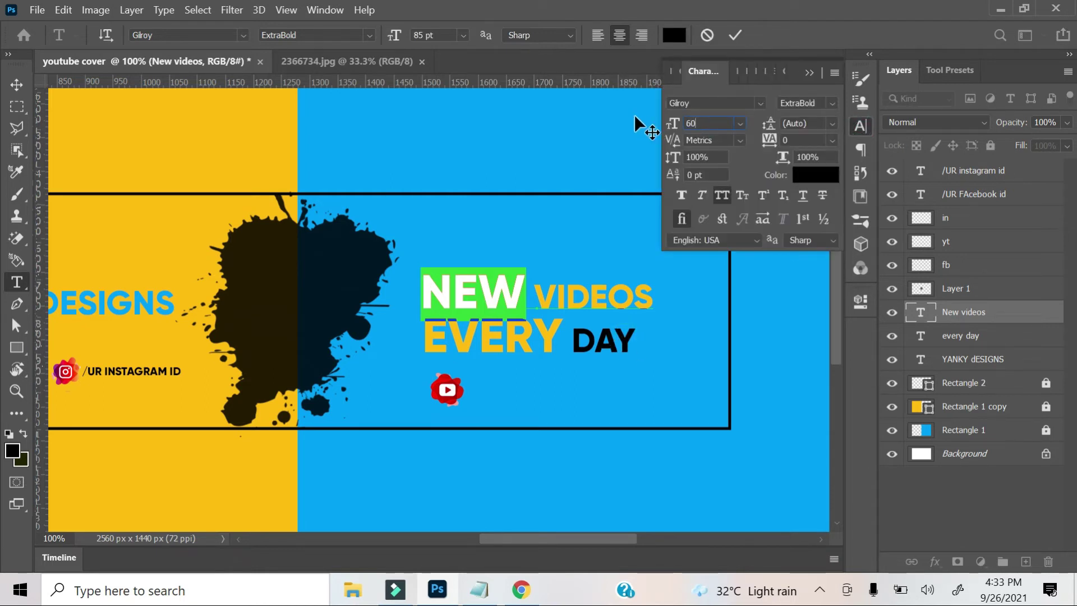
{"action": "key", "text": "Return"}
{"action": "left_click_drag", "start_coordinate": [640, 297], "coordinate": [517, 298]}
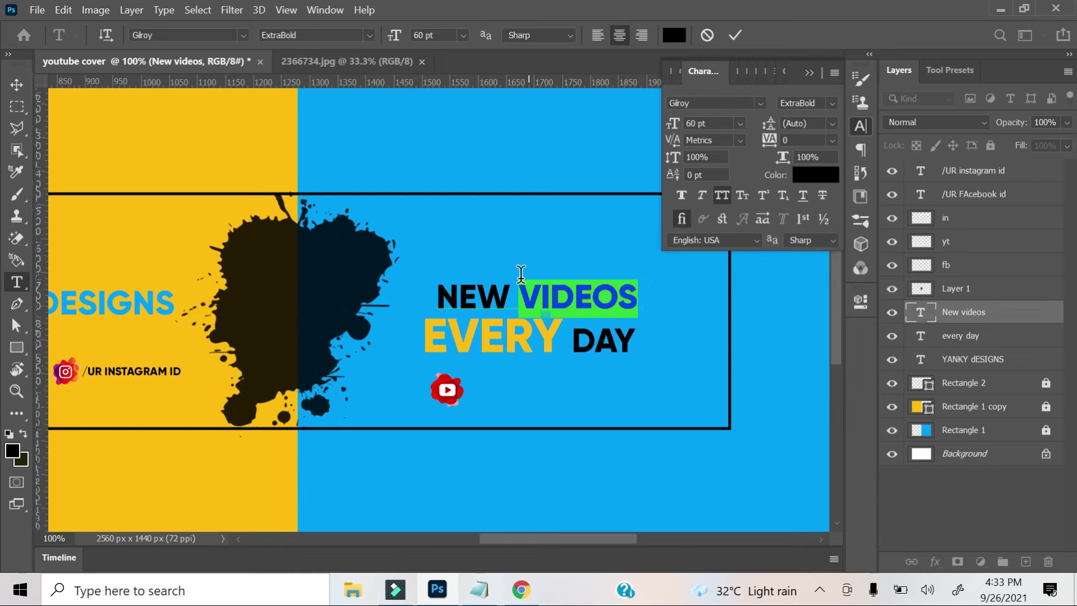
{"action": "type", "text": "85"}
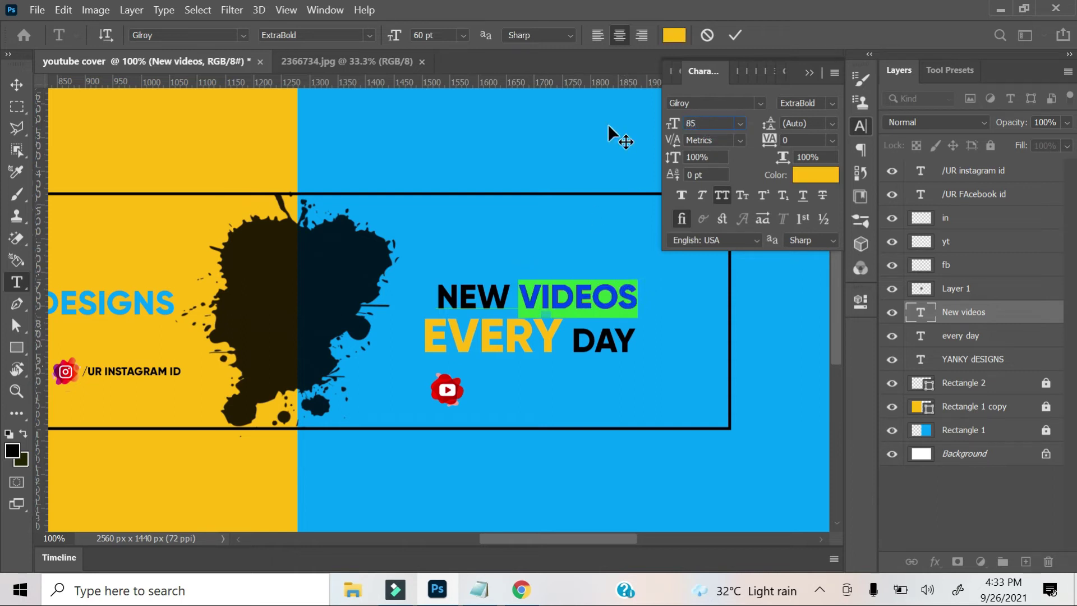
{"action": "key", "text": "Return"}
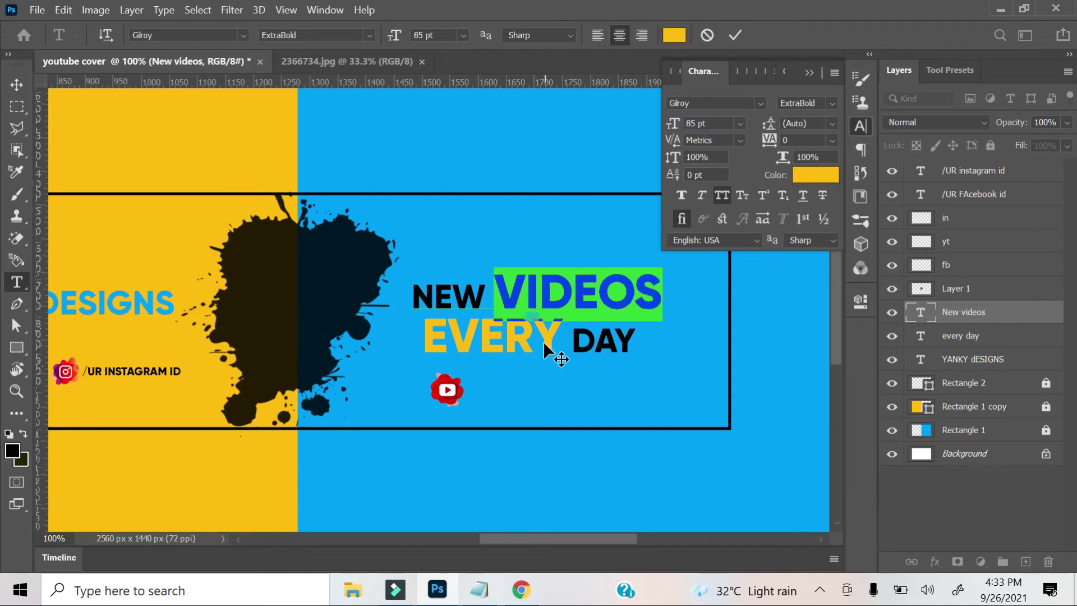
{"action": "left_click", "coordinate": [16, 85]}
- Nudge EVERY DAY slightly left and up, and close the 2366734.jpg document
{"action": "left_click", "coordinate": [549, 339]}
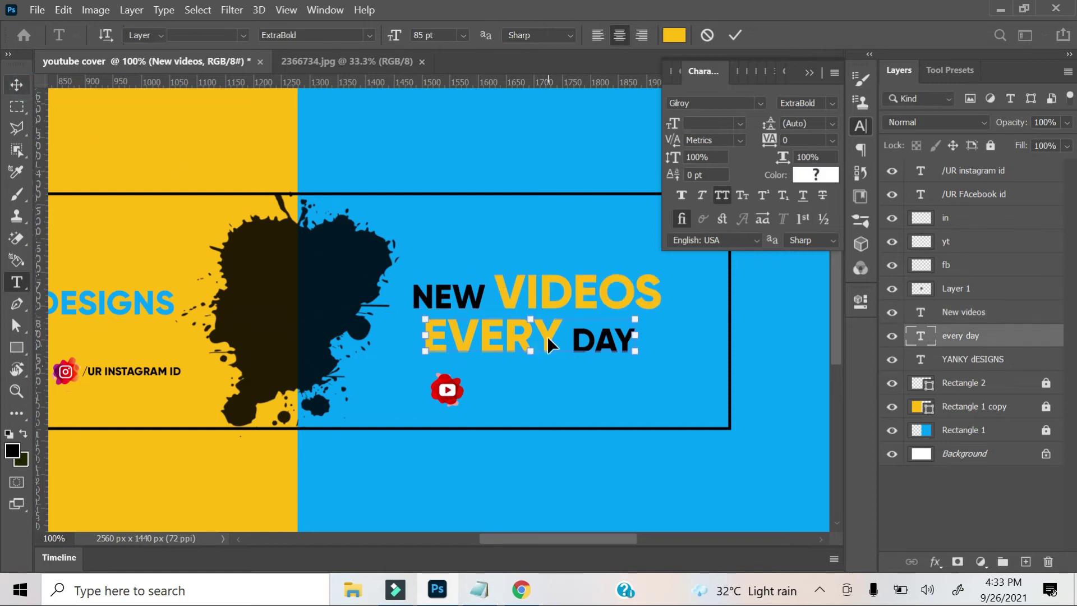
{"action": "left_click_drag", "start_coordinate": [549, 342], "coordinate": [543, 340]}
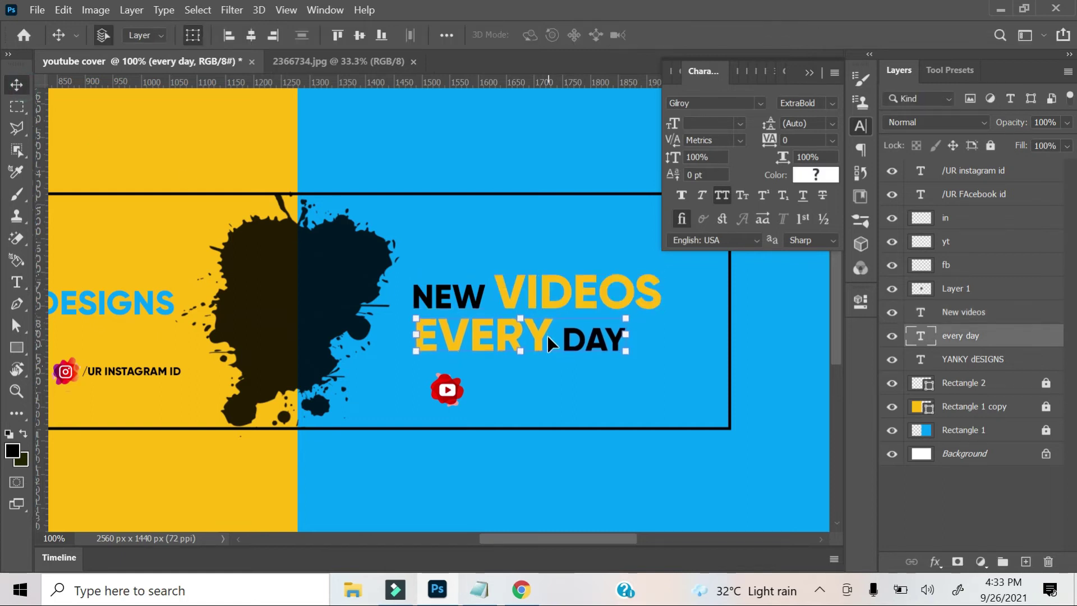
{"action": "left_click", "coordinate": [630, 70]}
{"action": "key", "text": "ctrl+0"}
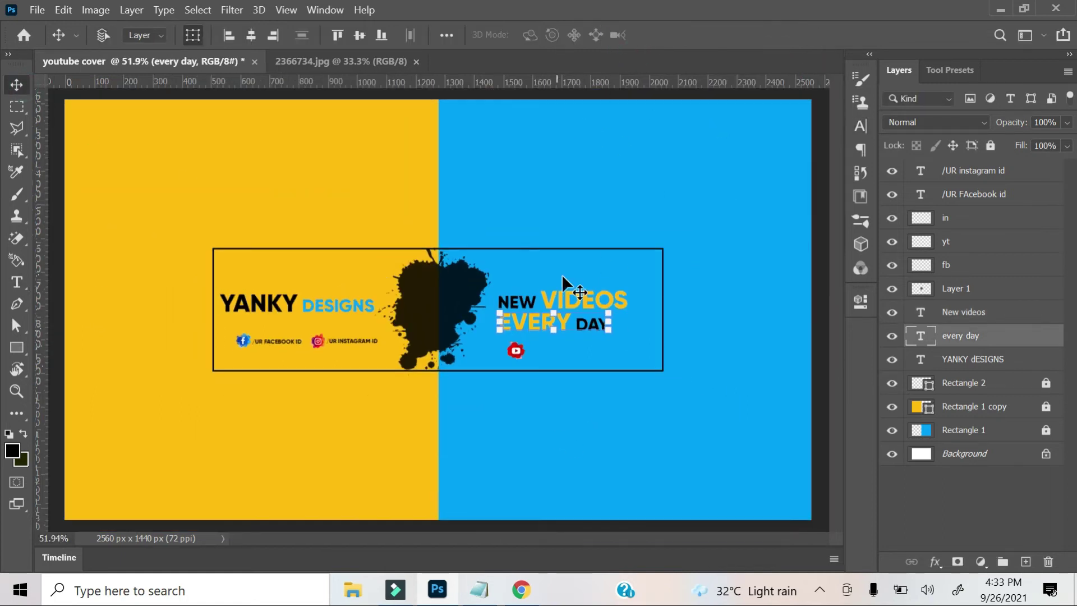
{"action": "left_click", "coordinate": [417, 62]}
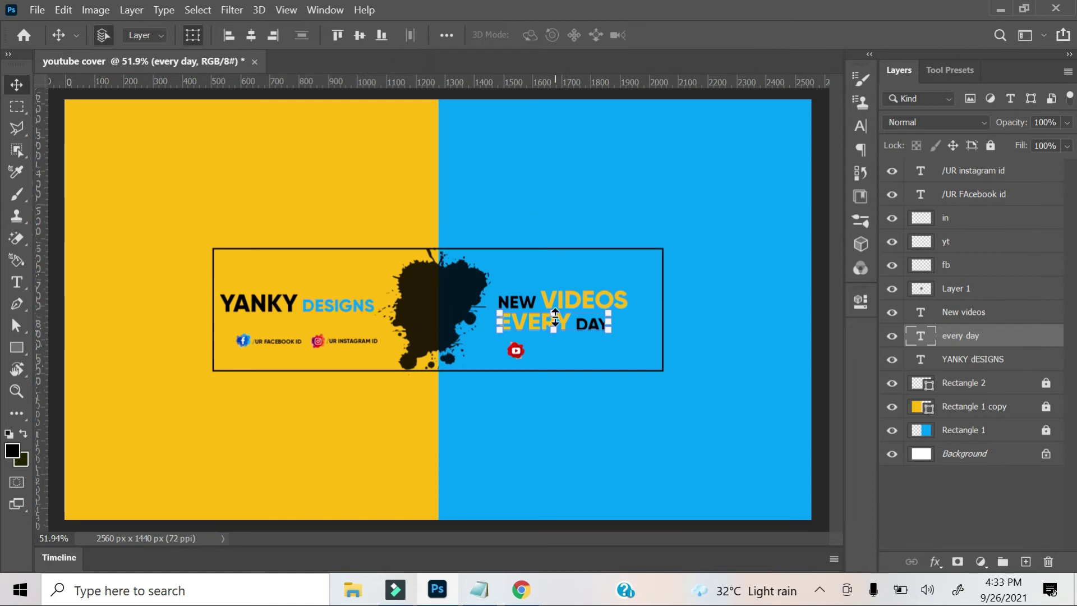
{"action": "key", "text": "ctrl+plus"}
{"action": "key", "text": "ctrl+plus"}
{"action": "key", "text": "ctrl+plus"}
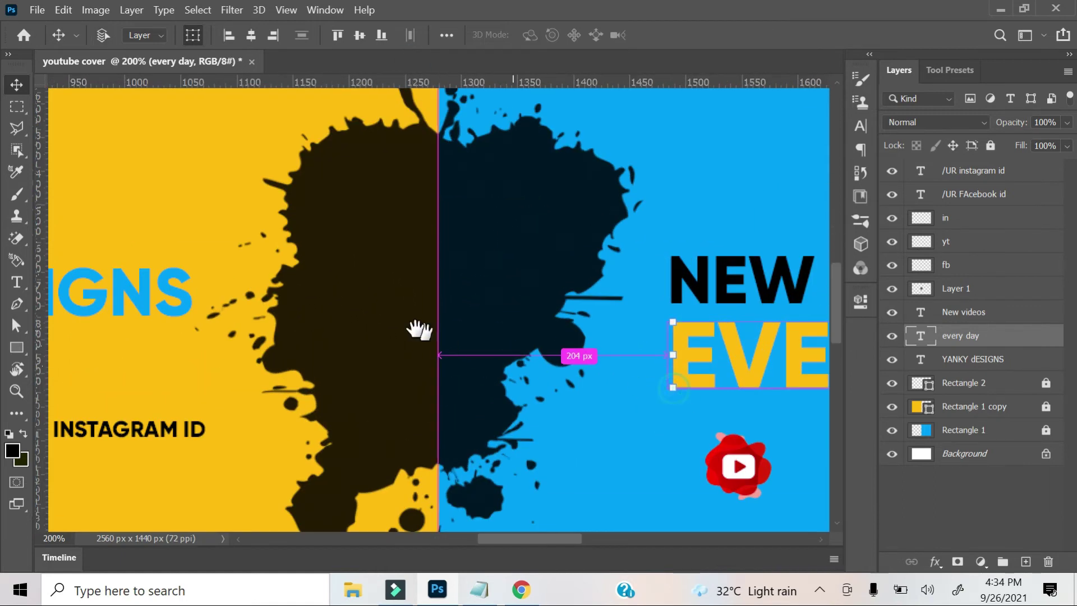
- Add a SUBSCRIBE text layer beside the YouTube icon
{"action": "scroll", "coordinate": [534, 381], "scroll_direction": "down", "scroll_amount": 3}
{"action": "scroll", "coordinate": [534, 381], "scroll_direction": "right", "scroll_amount": 5}
{"action": "left_click_drag", "start_coordinate": [534, 381], "coordinate": [570, 393]}
{"action": "key", "text": "t"}
{"action": "left_click", "coordinate": [317, 351]}
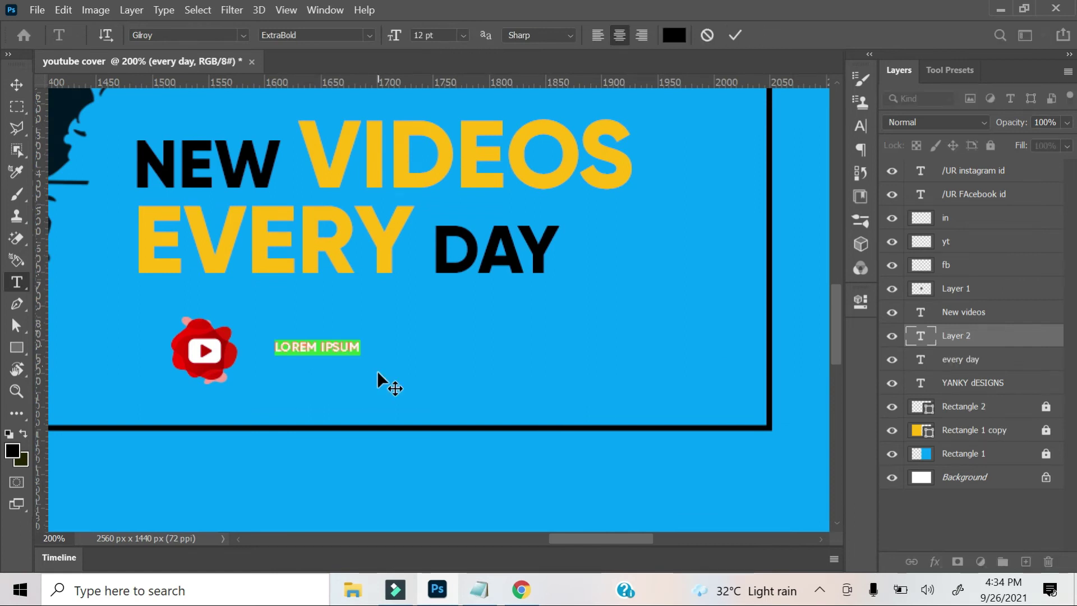
{"action": "type", "text": "SUBSCRIBE"}
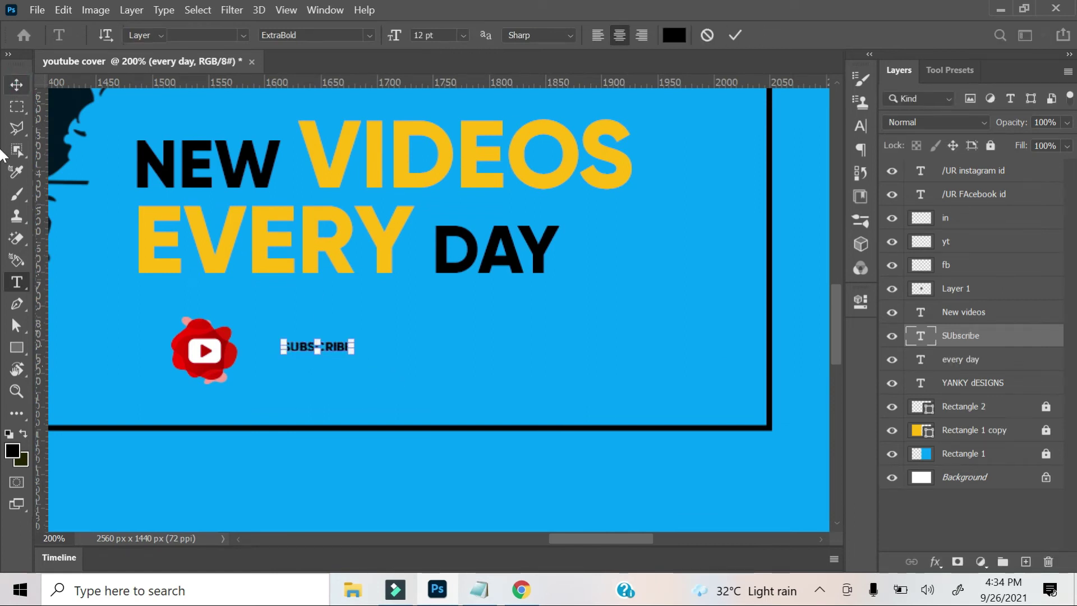
{"action": "left_click", "coordinate": [16, 84]}
- Set SUBSCRIBE to 30 pt, shift it beside the icon, and bring up the Open dialog
{"action": "left_click", "coordinate": [862, 126]}
{"action": "type", "text": "0"}
{"action": "key", "text": "Return"}
{"action": "left_click_drag", "start_coordinate": [361, 347], "coordinate": [383, 357]}
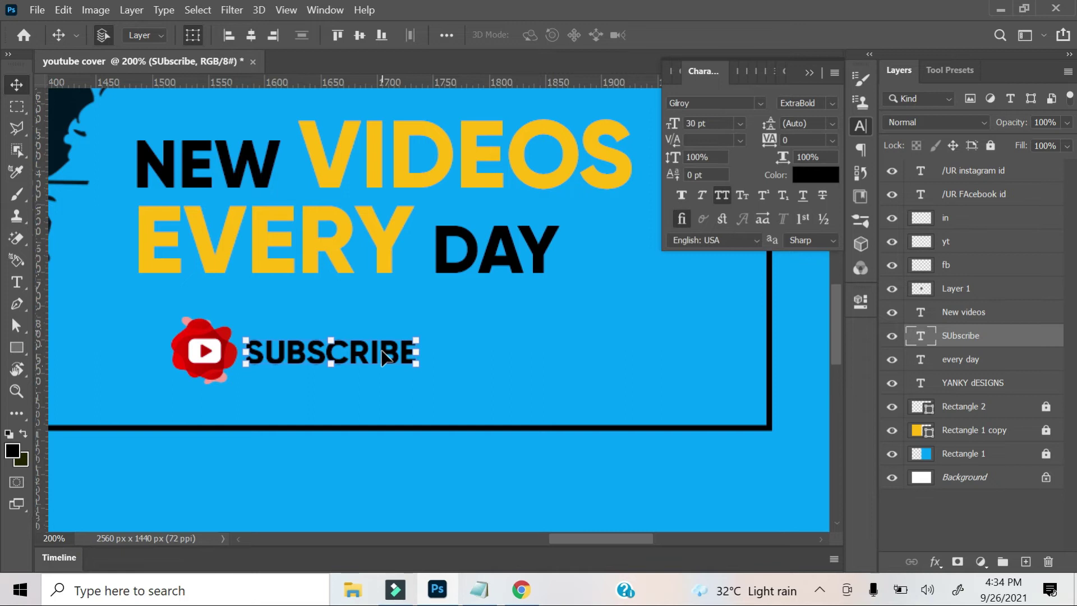
{"action": "key", "text": "ctrl+0"}
{"action": "key", "text": "ctrl+o"}
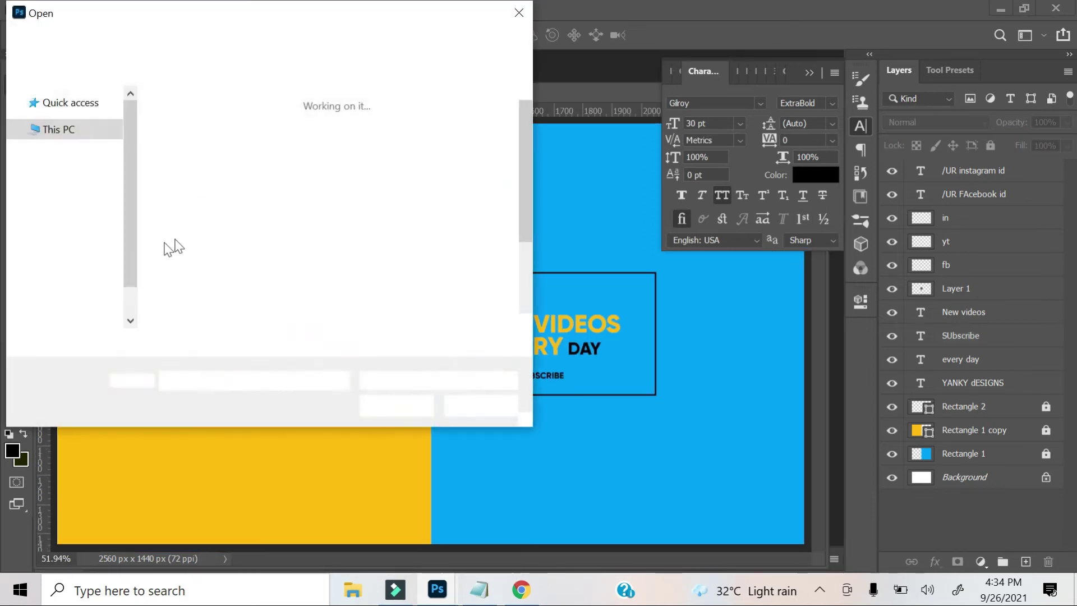
- Open pexels-minervastudio-2897883.jpg from D:\models and dock it alongside the cover
{"action": "left_click", "coordinate": [85, 284]}
{"action": "left_click", "coordinate": [458, 137]}
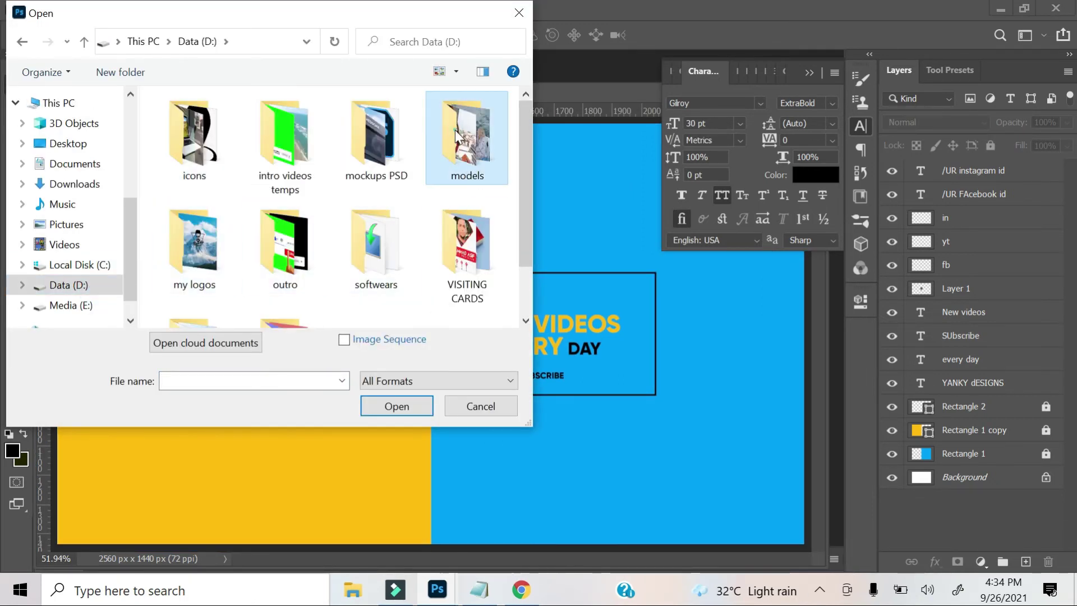
{"action": "double_click", "coordinate": [457, 138]}
{"action": "left_click", "coordinate": [287, 140]}
{"action": "left_click", "coordinate": [194, 247]}
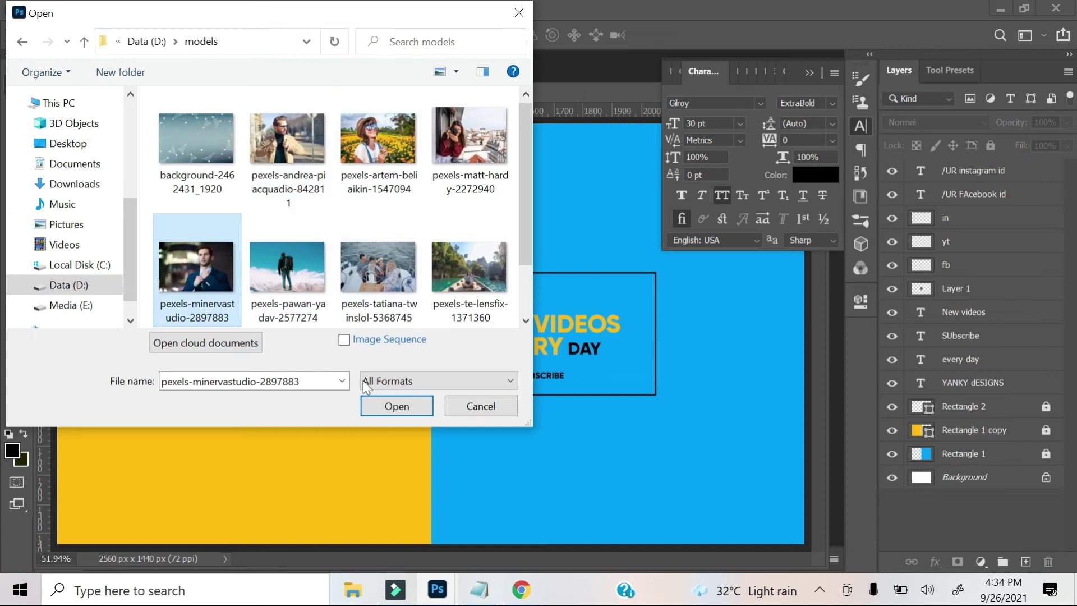
{"action": "left_click", "coordinate": [397, 405]}
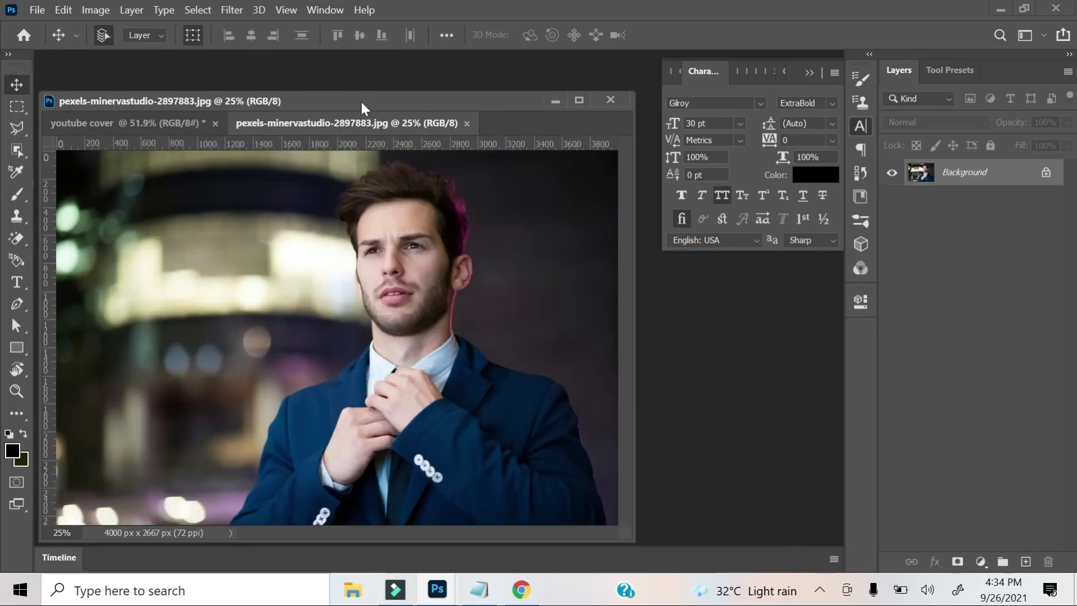
{"action": "left_click_drag", "start_coordinate": [361, 102], "coordinate": [379, 50]}
- Draw a rectangular marquee selection around the man in the portrait
{"action": "left_click", "coordinate": [16, 107]}
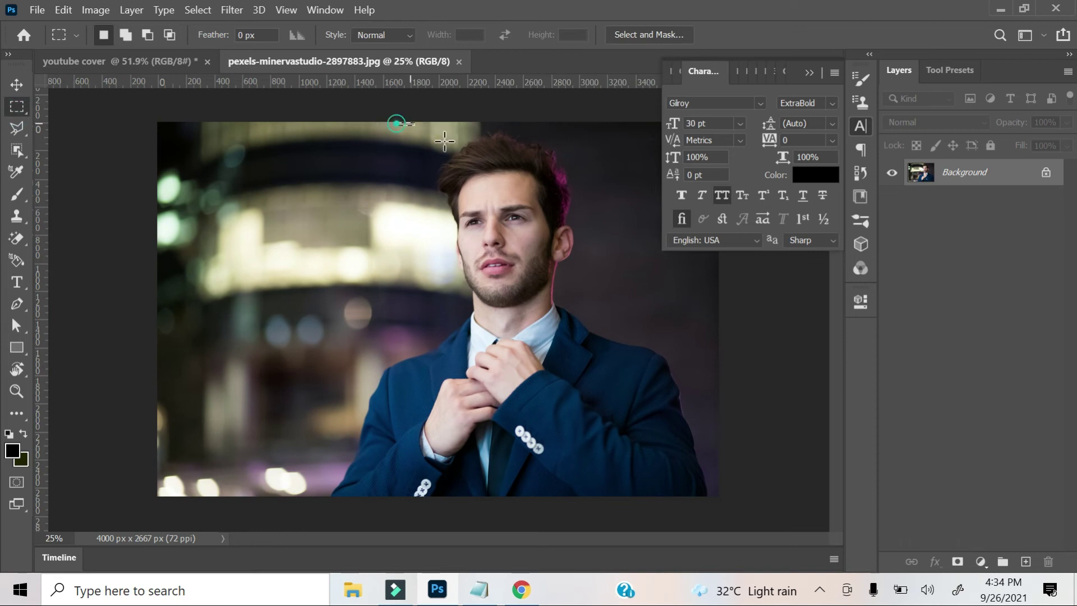
{"action": "left_click_drag", "start_coordinate": [397, 123], "coordinate": [683, 496]}
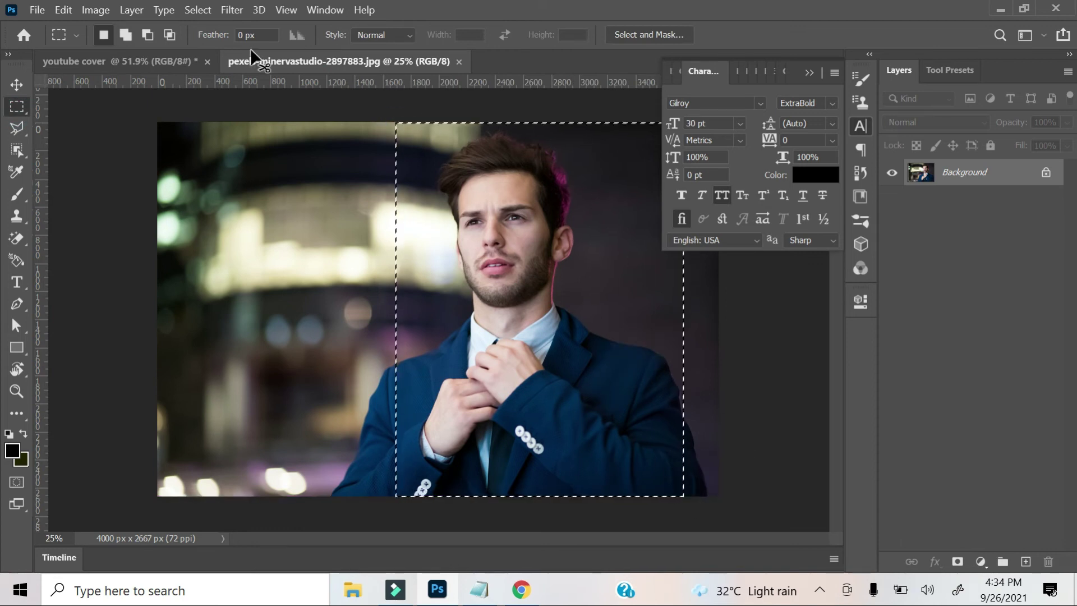
{"action": "right_click", "coordinate": [513, 174]}
- Paste the man above Layer 1 in the youtube cover and scale him into the banner centre
{"action": "left_click", "coordinate": [190, 62]}
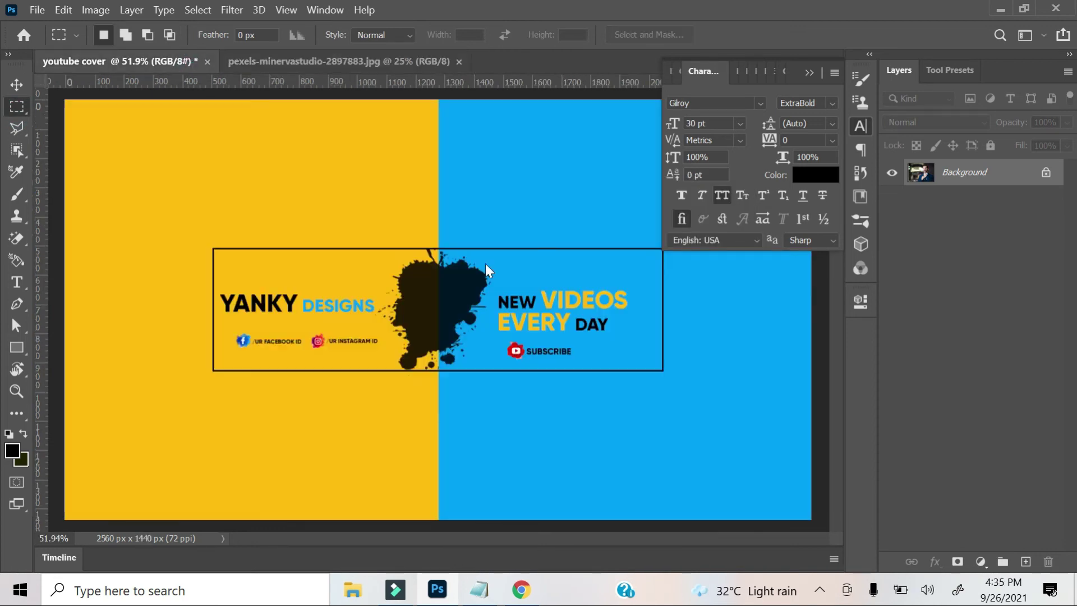
{"action": "left_click", "coordinate": [962, 289]}
{"action": "key", "text": "ctrl+v"}
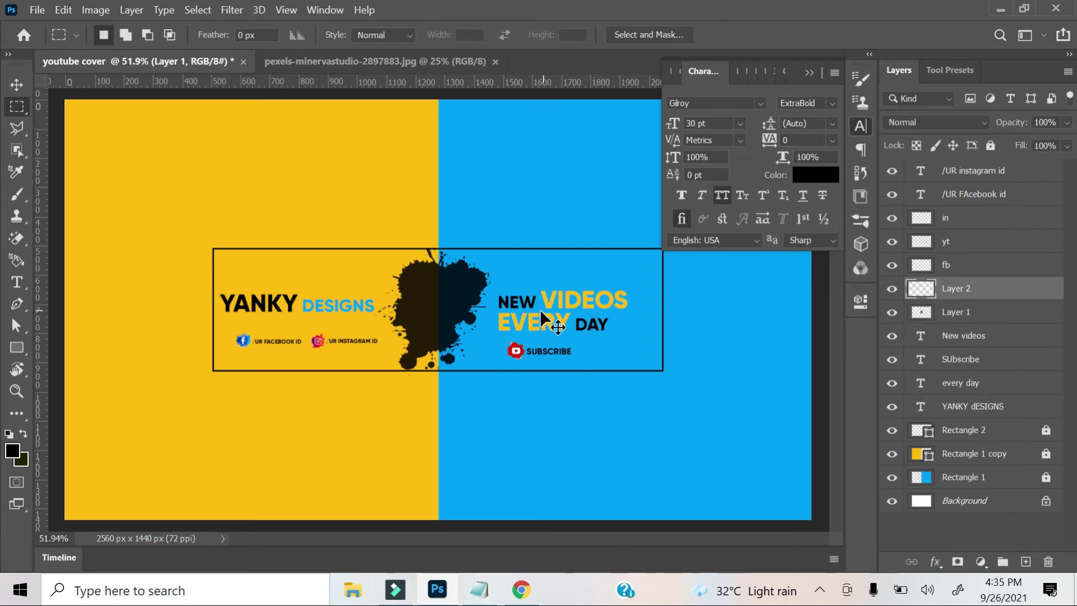
{"action": "key", "text": "ctrl+minus"}
{"action": "key", "text": "ctrl+minus"}
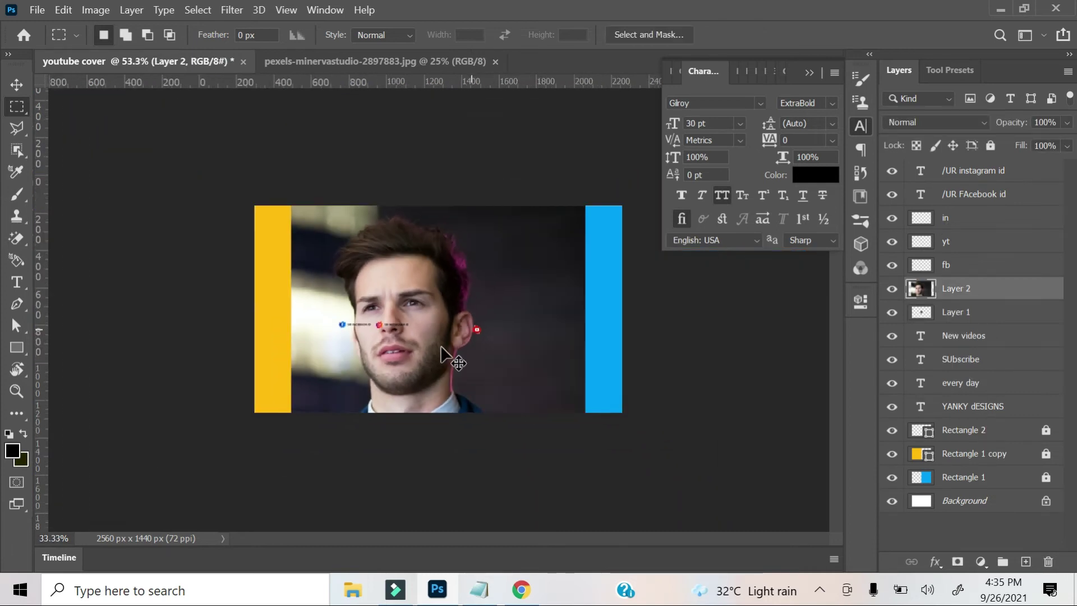
{"action": "key", "text": "ctrl+minus"}
{"action": "key", "text": "v"}
{"action": "mouse_move", "coordinate": [447, 405]}
{"action": "left_mouse_down"}
{"action": "mouse_move", "coordinate": [505, 464]}
{"action": "mouse_move", "coordinate": [454, 370]}
{"action": "left_mouse_up"}
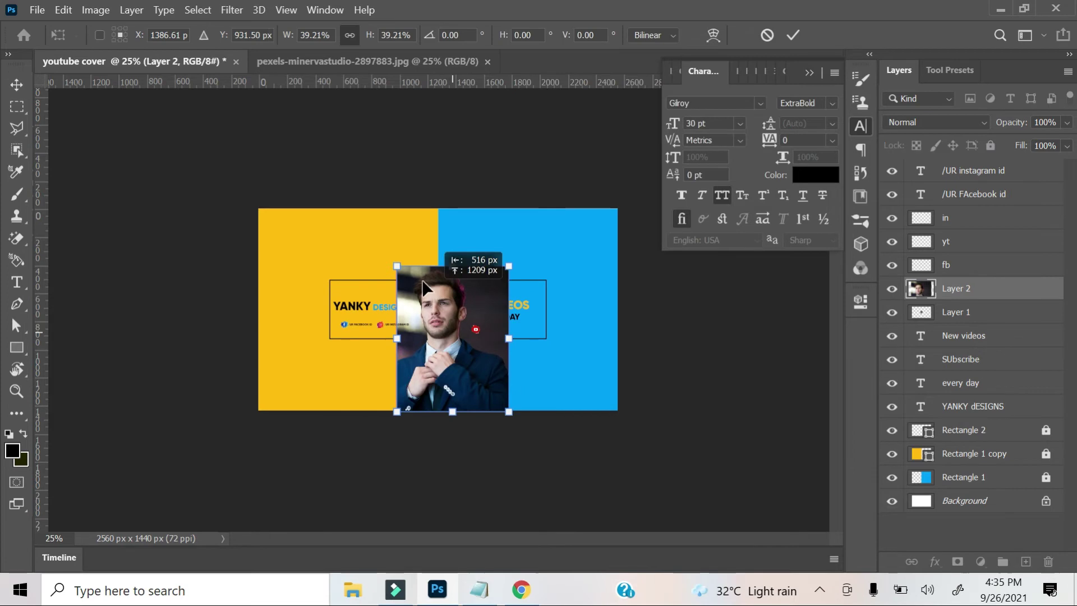
{"action": "mouse_move", "coordinate": [387, 248]}
{"action": "left_mouse_down"}
{"action": "mouse_move", "coordinate": [442, 326]}
{"action": "mouse_move", "coordinate": [436, 302]}
{"action": "left_mouse_up"}
{"action": "key", "text": "ctrl+plus"}
{"action": "key", "text": "ctrl+plus"}
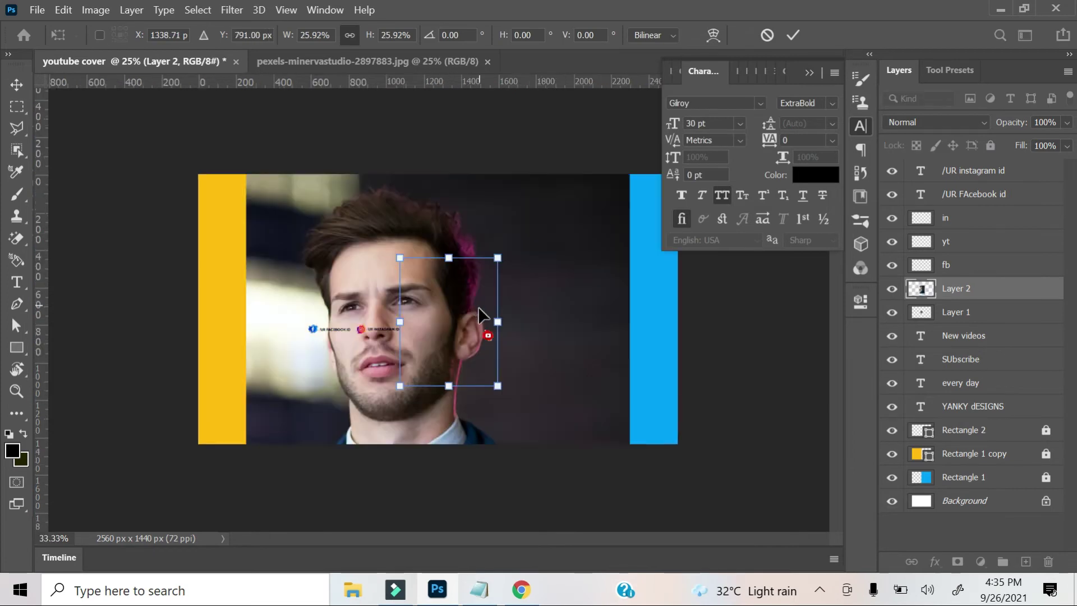
{"action": "key", "text": "Return"}
- Clip the photo layer to the splash shape and resize it to fit the splatter
{"action": "right_click", "coordinate": [943, 289]}
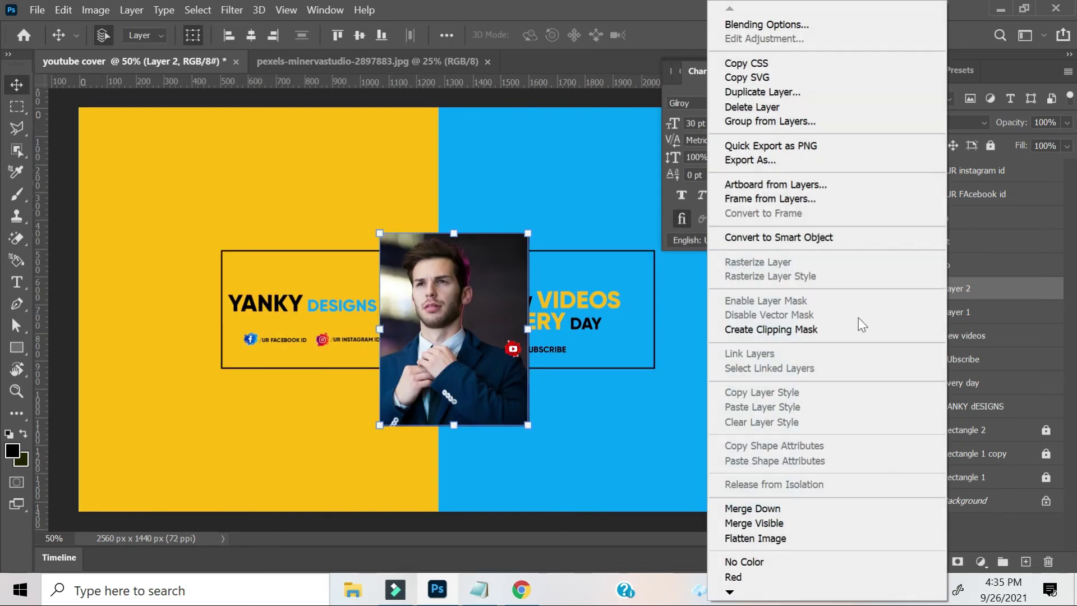
{"action": "left_click", "coordinate": [862, 336]}
{"action": "left_click_drag", "start_coordinate": [528, 425], "coordinate": [471, 351]}
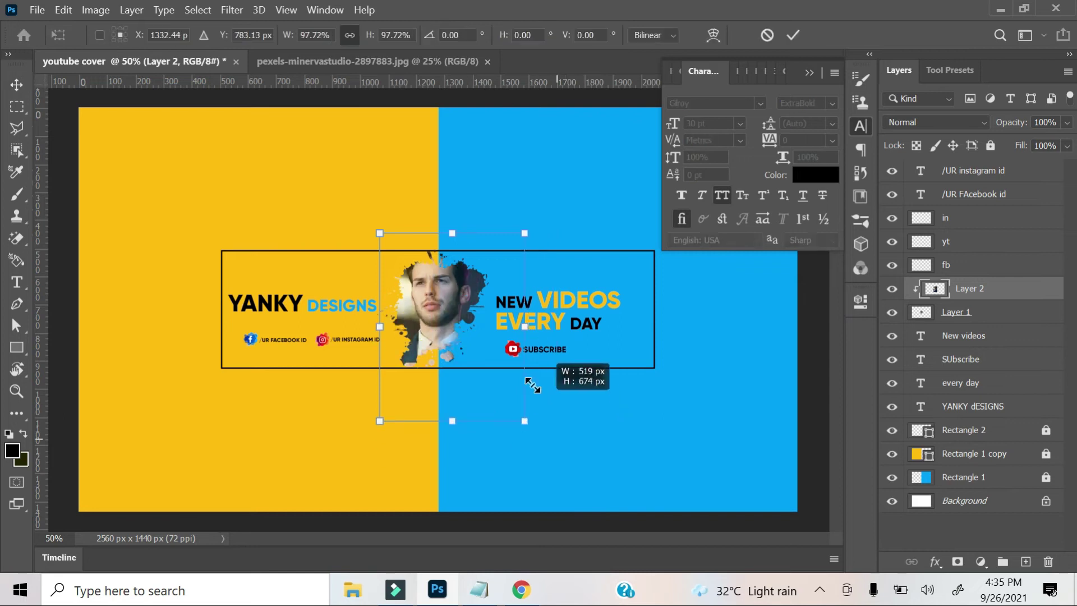
{"action": "right_click", "coordinate": [447, 333]}
{"action": "key", "text": "Escape"}
{"action": "left_click_drag", "start_coordinate": [447, 331], "coordinate": [459, 350]}
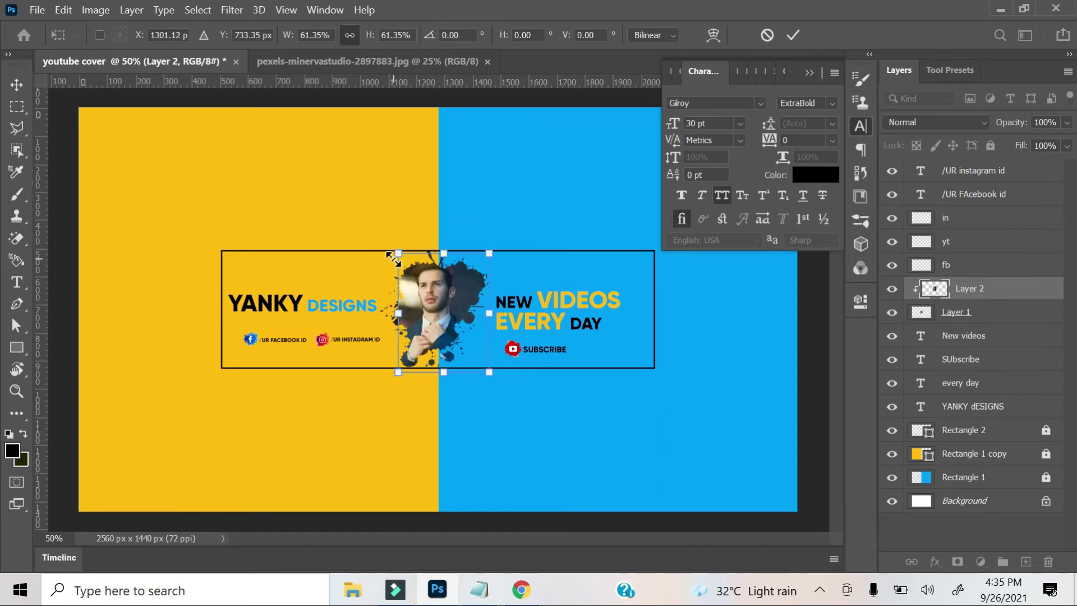
{"action": "left_click_drag", "start_coordinate": [398, 374], "coordinate": [367, 410]}
{"action": "left_click_drag", "start_coordinate": [428, 352], "coordinate": [446, 352]}
{"action": "key", "text": "Down"}
{"action": "key", "text": "Down"}
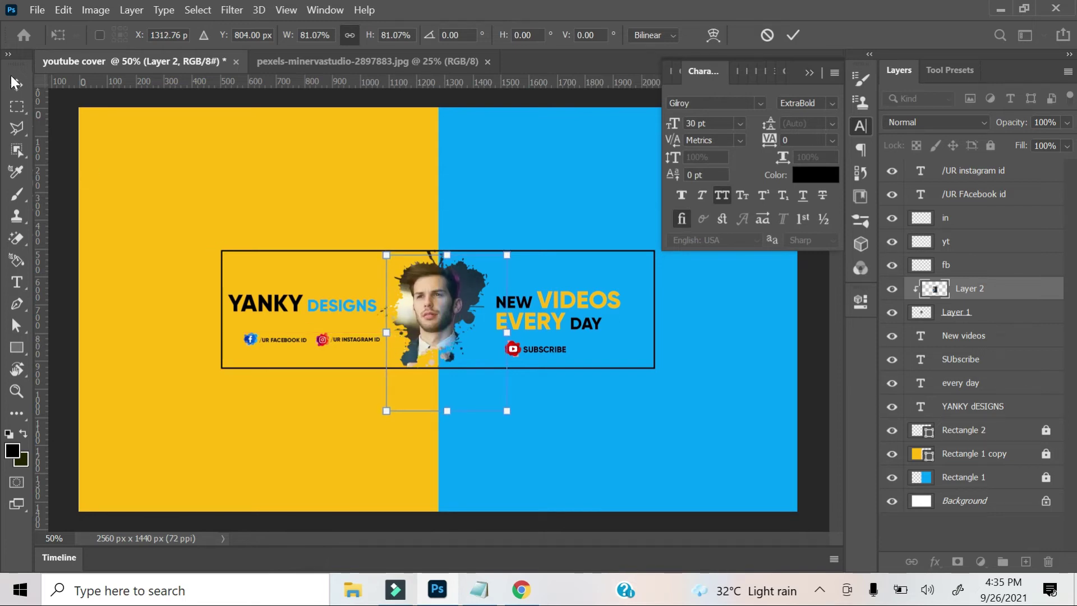
{"action": "left_click", "coordinate": [17, 84]}
- Fine-tune the portrait inside the splatter, nudging it right and scaling it down slightly
{"action": "key", "text": "ctrl+minus"}
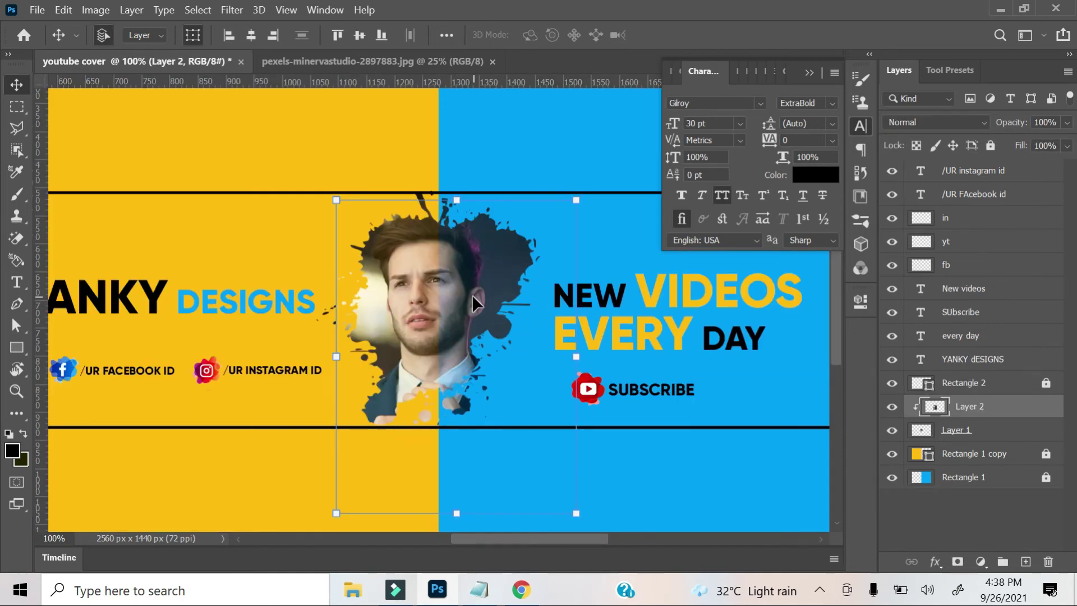
{"action": "key", "text": "Right"}
{"action": "key", "text": "Right"}
{"action": "key", "text": "Right"}
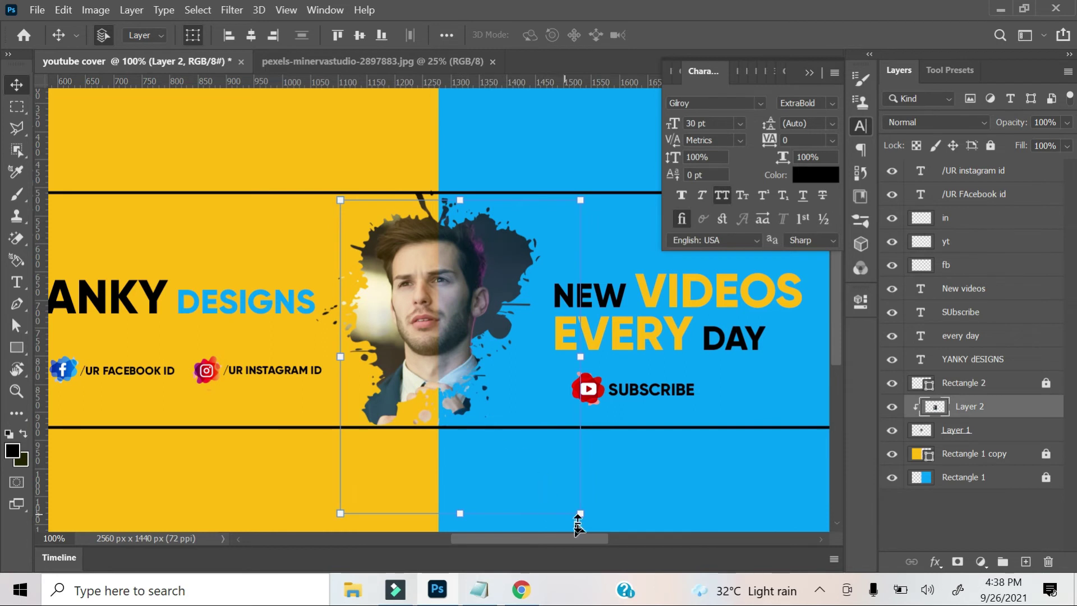
{"action": "left_click_drag", "start_coordinate": [579, 514], "coordinate": [568, 499]}
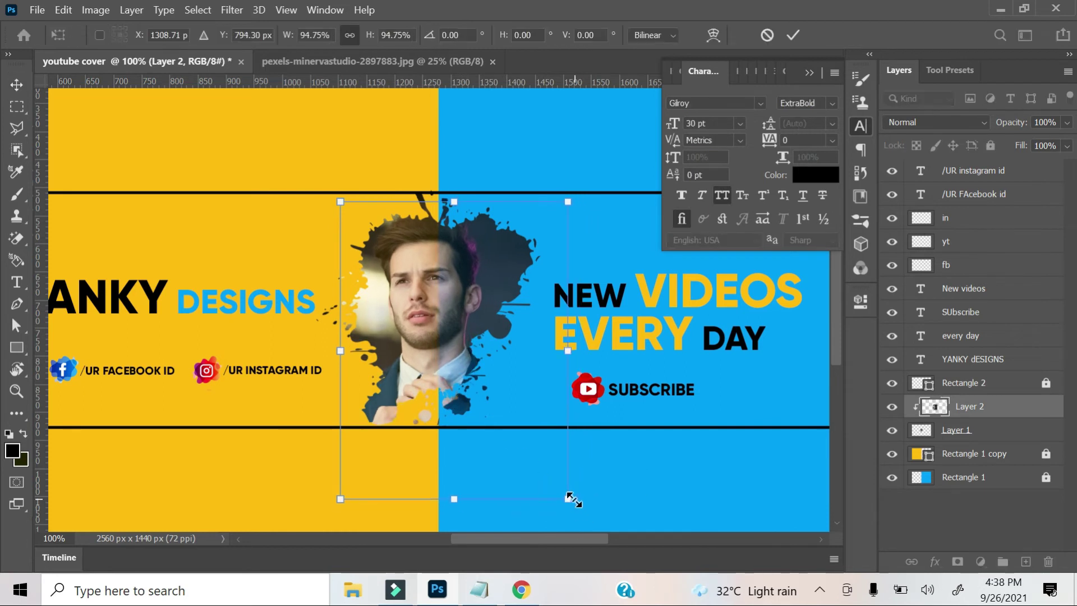
{"action": "left_click", "coordinate": [16, 84]}
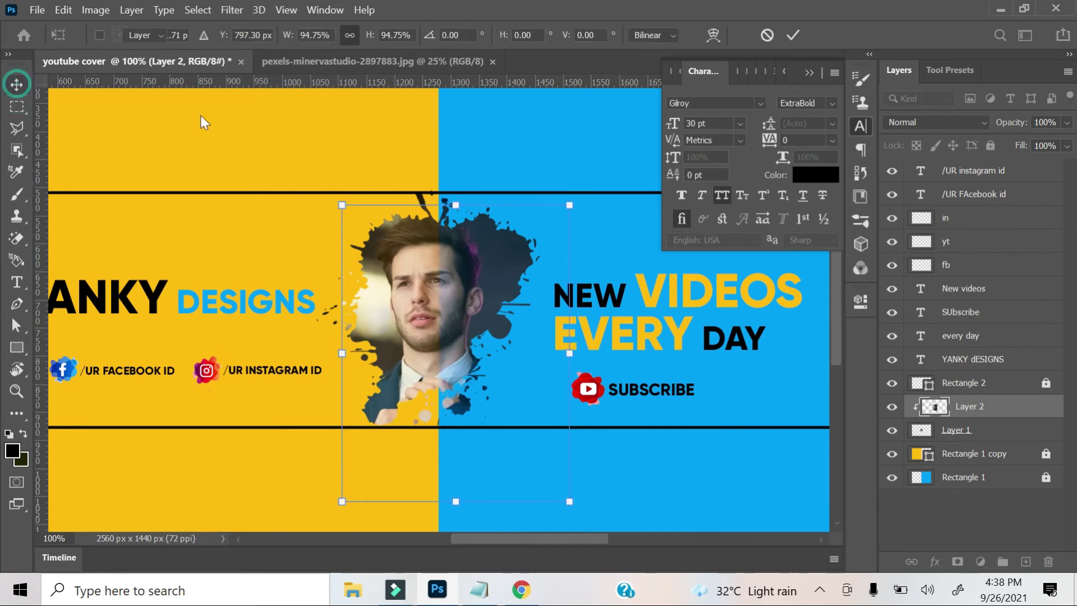
{"action": "left_click", "coordinate": [298, 279]}
{"action": "key", "text": "ctrl+0"}
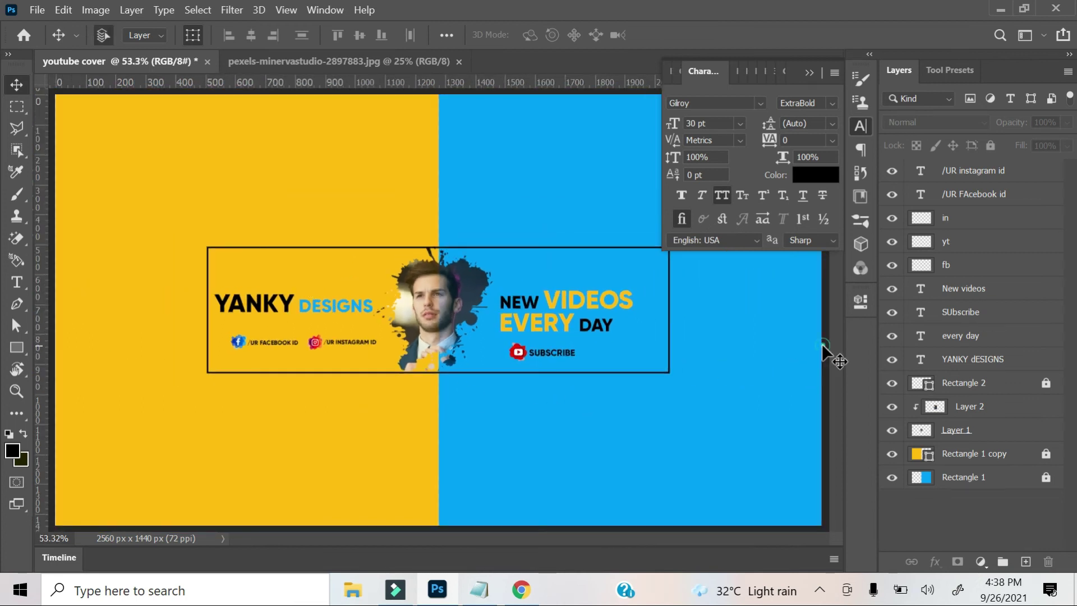
{"action": "left_click", "coordinate": [805, 62]}
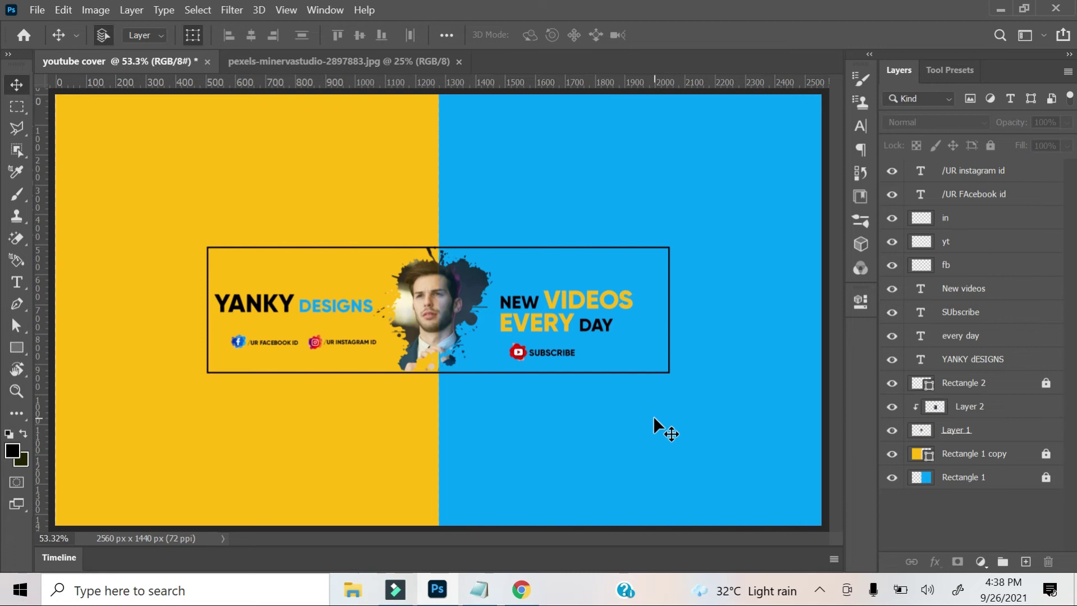
{"action": "left_click", "coordinate": [960, 196]}
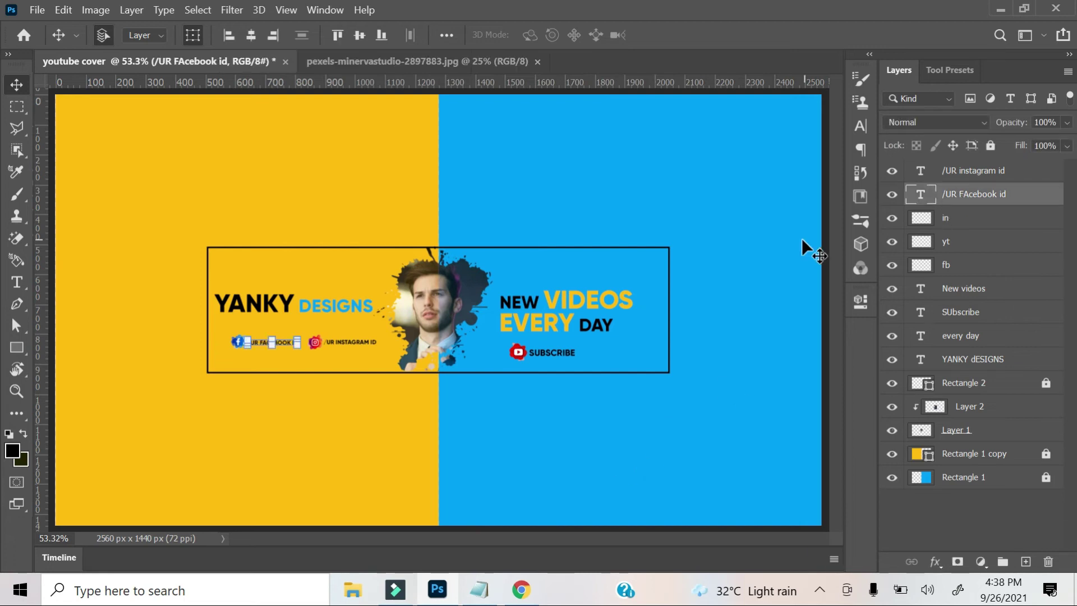
- Copy the Facebook id text above YANKY DESIGNS and retype it as WELCOME TO MY CHANNEL
{"action": "scroll", "coordinate": [241, 359], "scroll_direction": "up", "scroll_amount": 1}
{"action": "scroll", "coordinate": [147, 376], "scroll_direction": "up", "scroll_amount": 1}
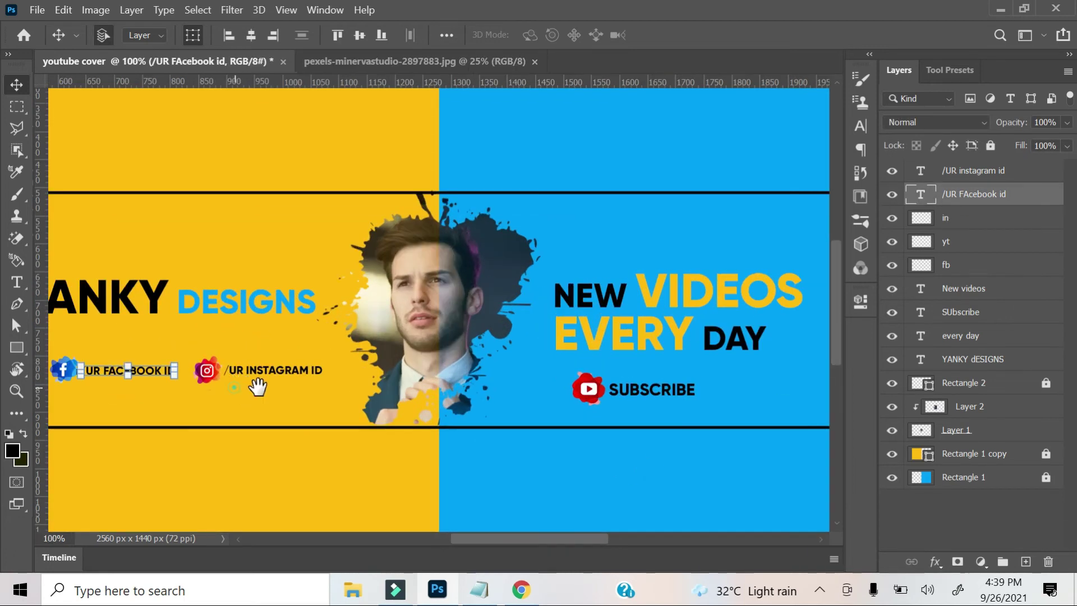
{"action": "mouse_move", "coordinate": [147, 377]}
{"action": "left_mouse_down"}
{"action": "mouse_move", "coordinate": [380, 373]}
{"action": "mouse_move", "coordinate": [415, 265]}
{"action": "left_mouse_up"}
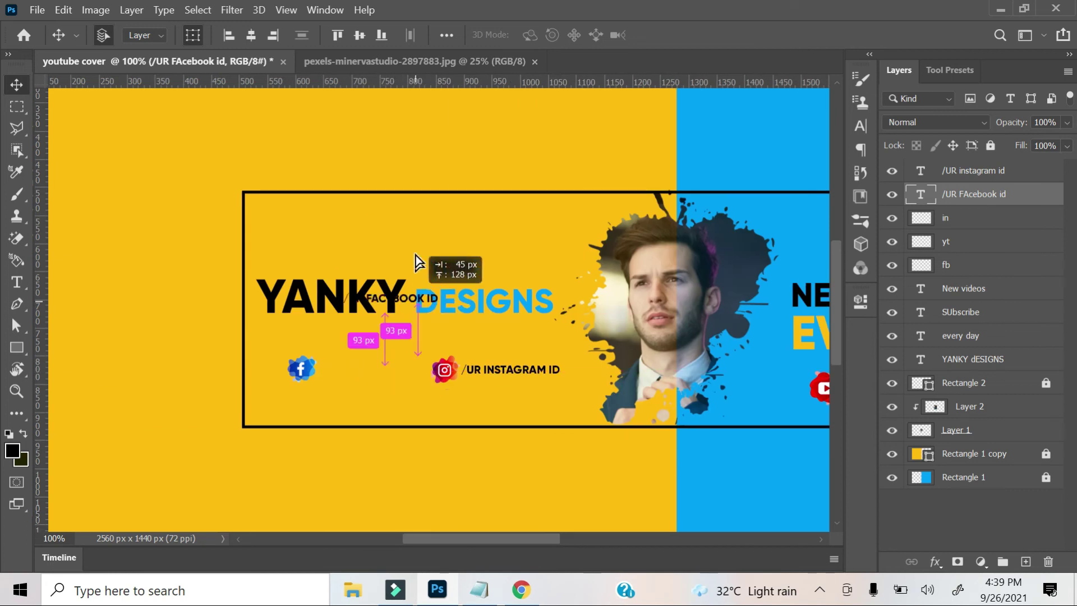
{"action": "key", "text": "ctrl+z"}
{"action": "key", "text": "ctrl+j"}
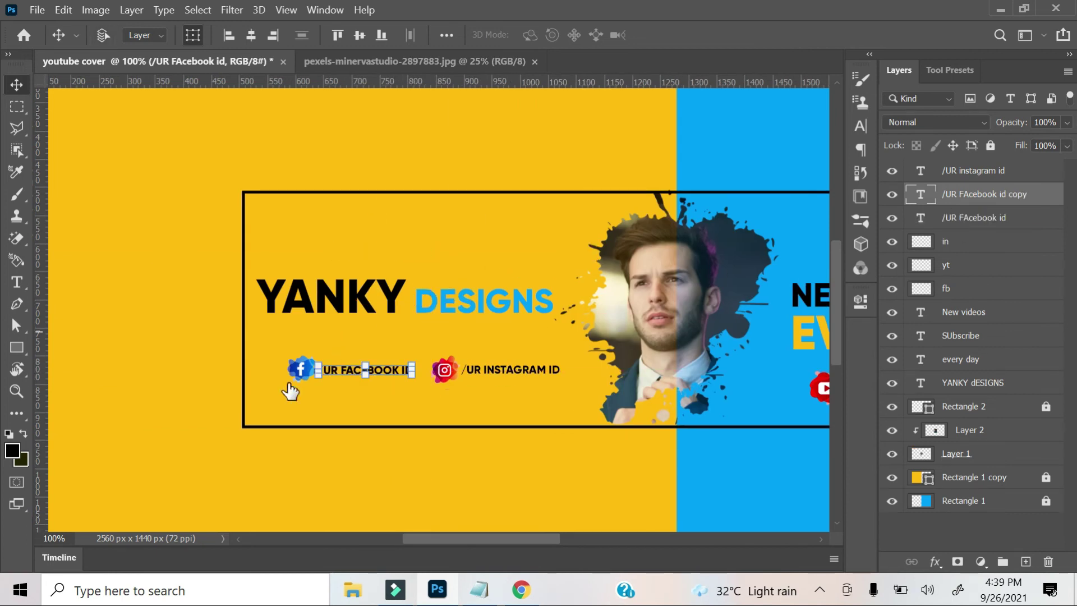
{"action": "left_click_drag", "start_coordinate": [291, 366], "coordinate": [362, 236]}
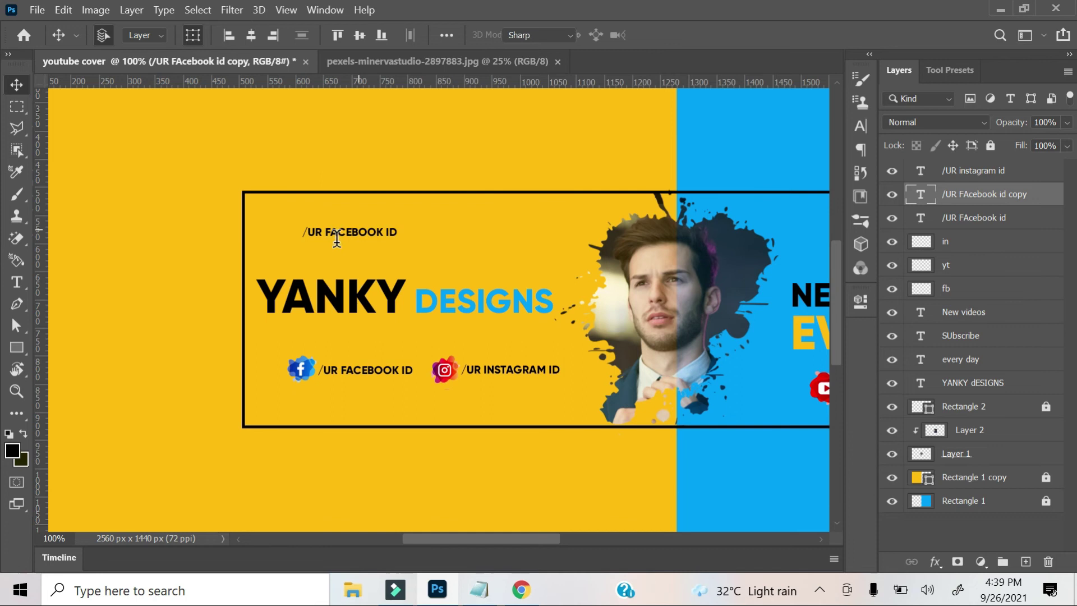
{"action": "double_click", "coordinate": [362, 233]}
{"action": "key", "text": "ctrl+a"}
{"action": "type", "text": "WEL"}
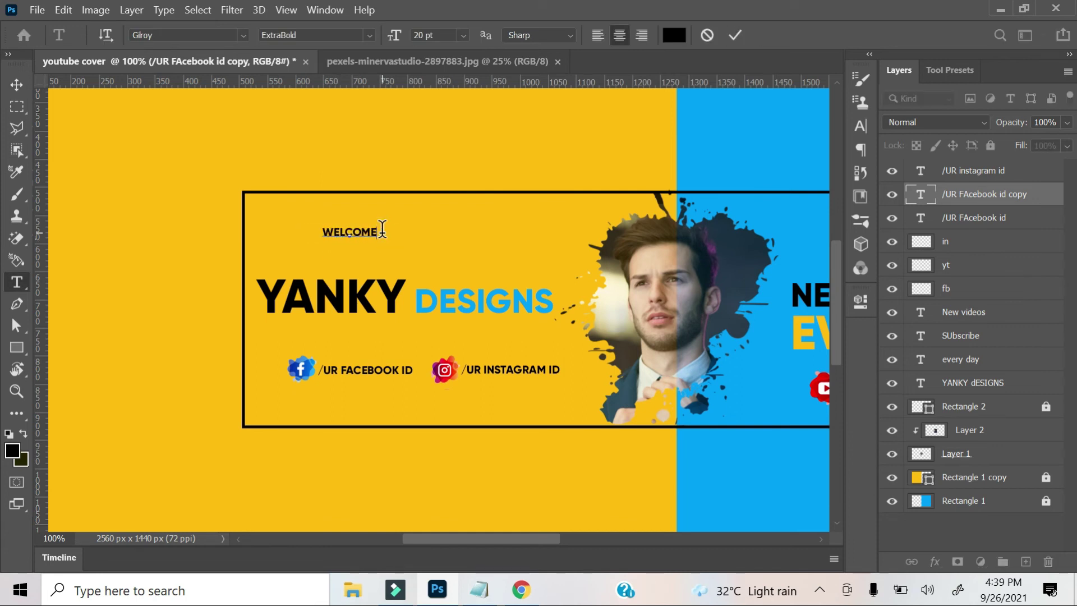
{"action": "type", "text": " CHANNEL"}
{"action": "key", "text": "BackSpace"}
{"action": "left_click", "coordinate": [17, 86]}
- Widen the tagline's letter spacing and centre it above YANKY DESIGNS
{"action": "left_click", "coordinate": [861, 126]}
{"action": "left_click_drag", "start_coordinate": [769, 140], "coordinate": [782, 141]}
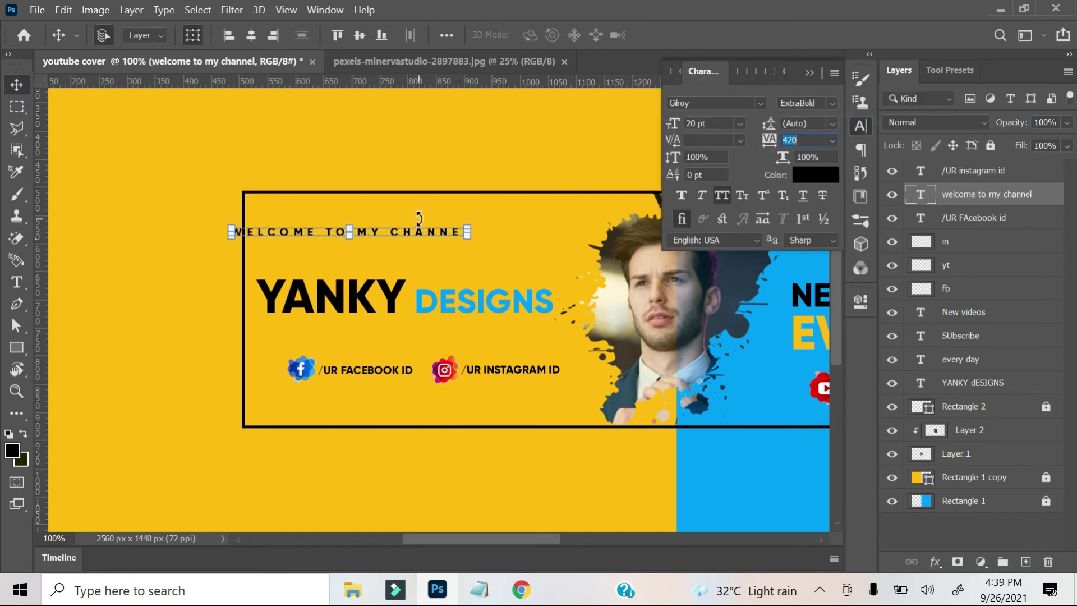
{"action": "left_click_drag", "start_coordinate": [374, 233], "coordinate": [438, 220]}
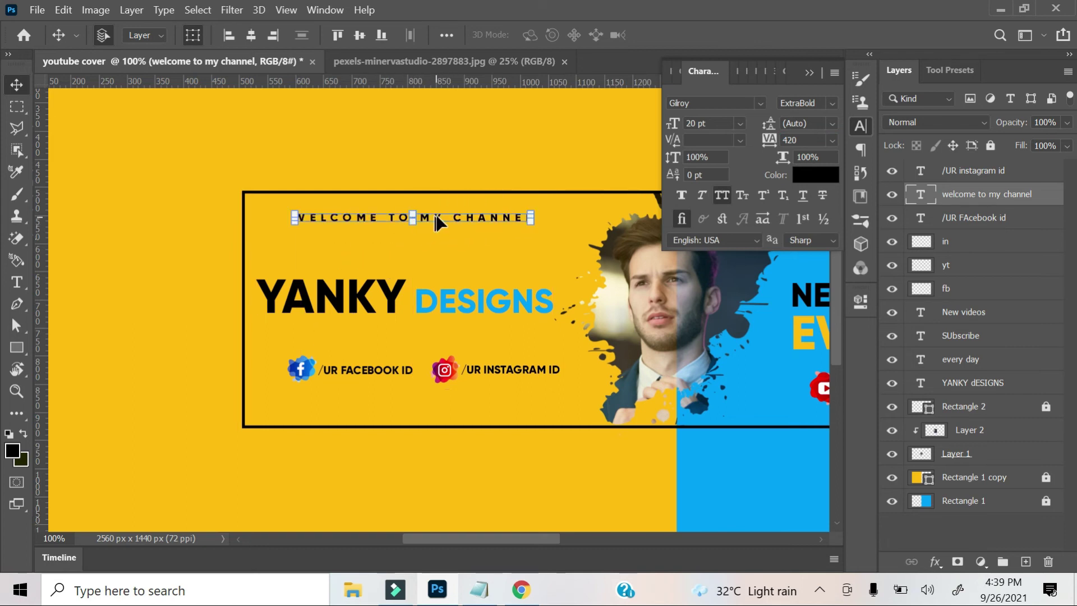
{"action": "left_click_drag", "start_coordinate": [764, 147], "coordinate": [766, 150]}
{"action": "left_click_drag", "start_coordinate": [506, 220], "coordinate": [527, 213]}
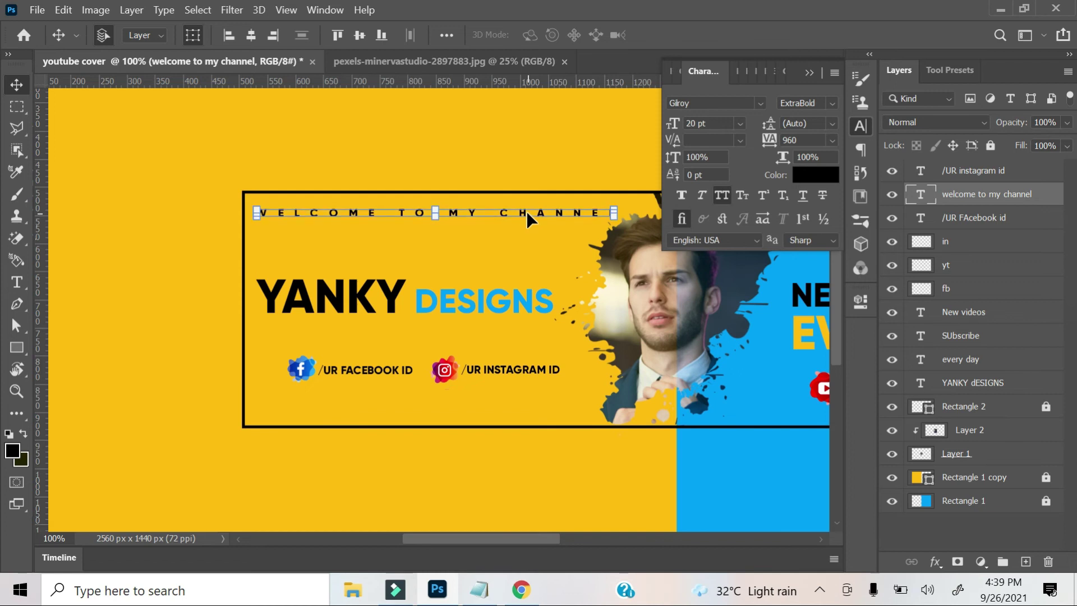
{"action": "left_click_drag", "start_coordinate": [769, 140], "coordinate": [623, 230]}
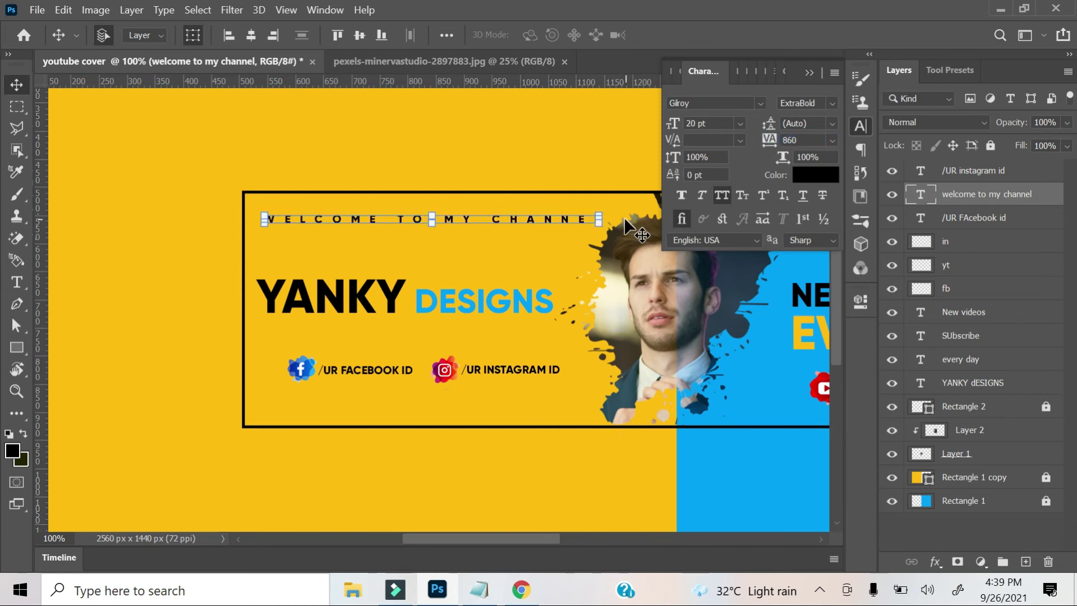
{"action": "left_click", "coordinate": [17, 107]}
{"action": "left_click", "coordinate": [809, 72]}
{"action": "left_click", "coordinate": [17, 85]}
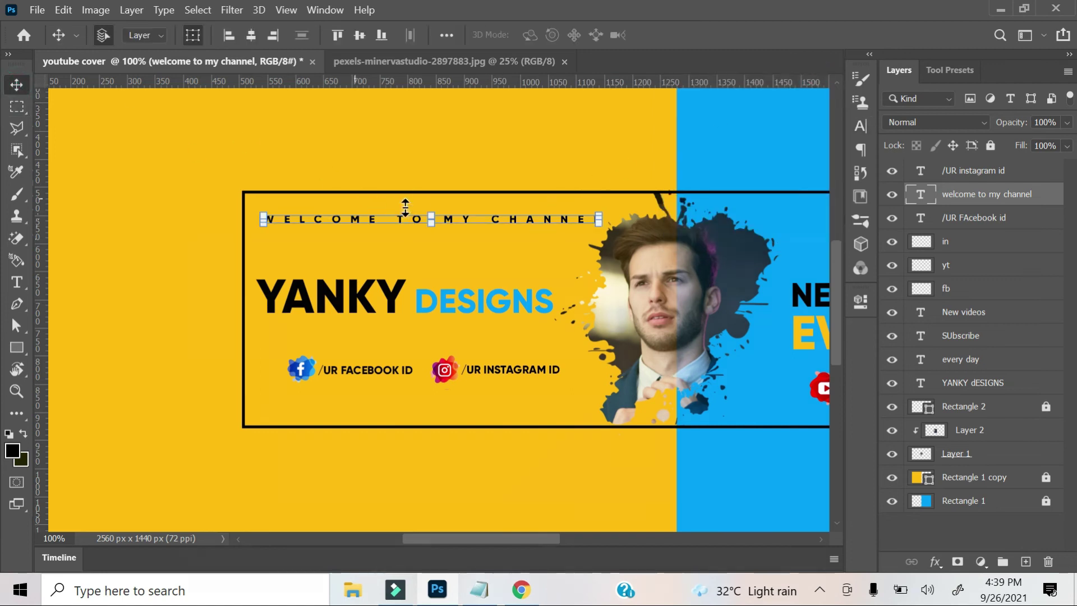
- Duplicate the tagline onto the blue half and retype it as YOUR DESIGN MY PRORIY
{"action": "key", "text": "ctrl+j"}
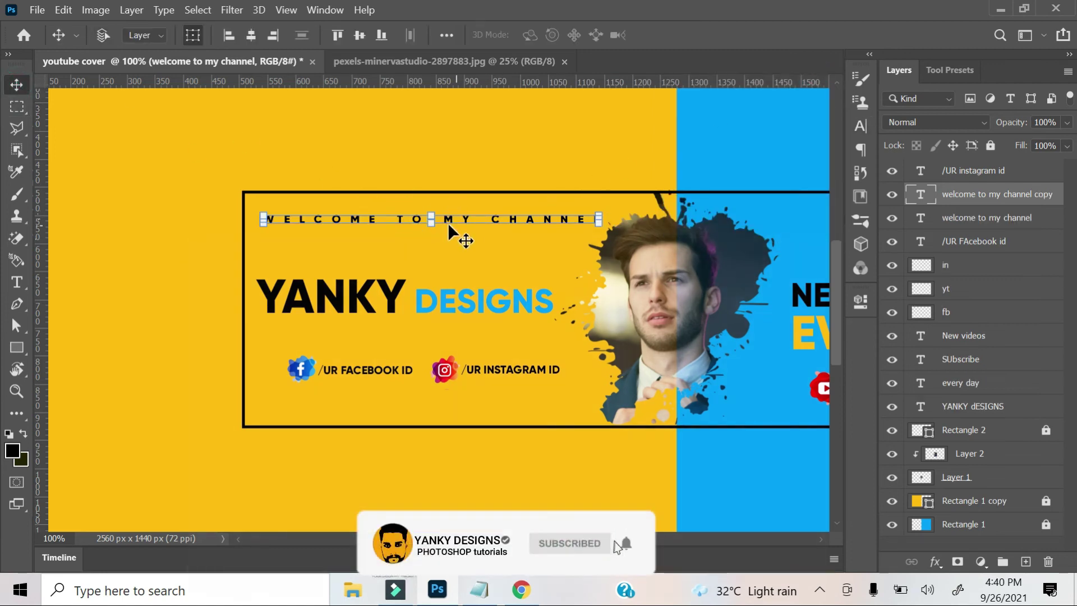
{"action": "left_click_drag", "start_coordinate": [447, 223], "coordinate": [598, 230]}
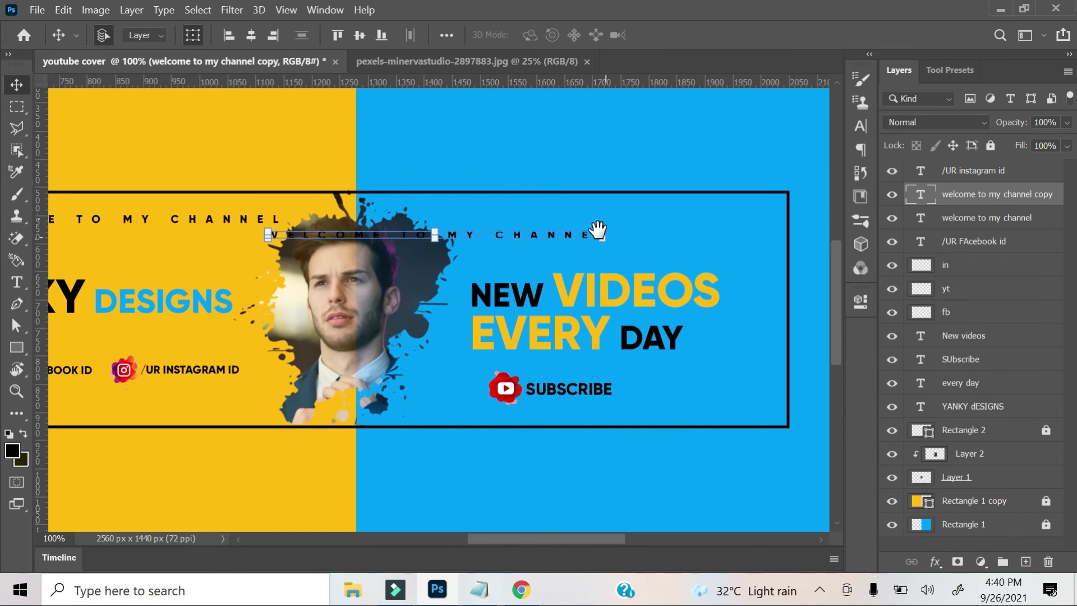
{"action": "left_click_drag", "start_coordinate": [518, 236], "coordinate": [702, 224]}
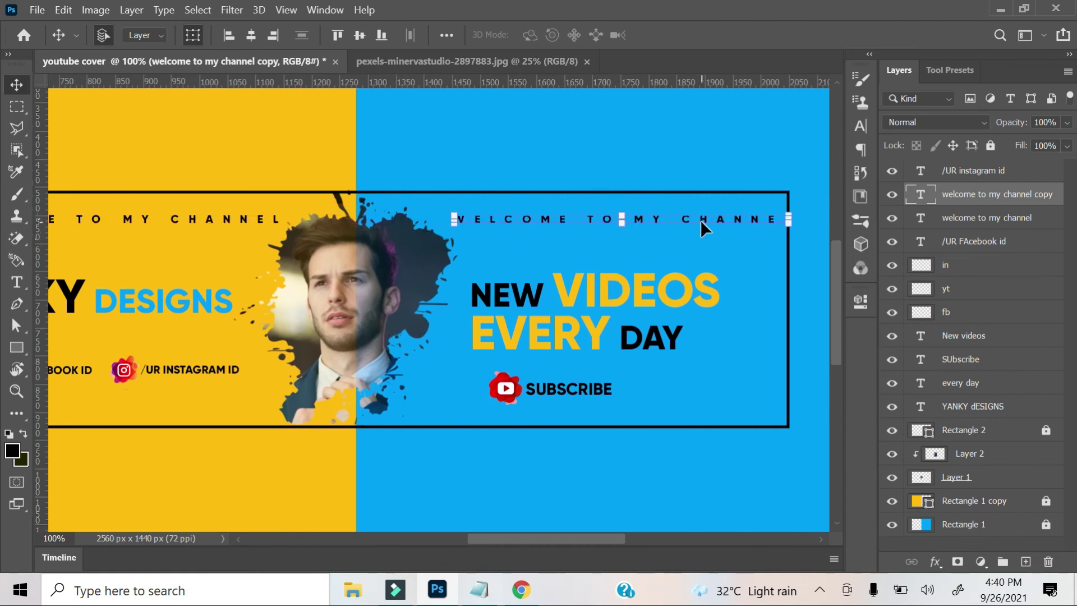
{"action": "key", "text": "t"}
{"action": "triple_click", "coordinate": [675, 220]}
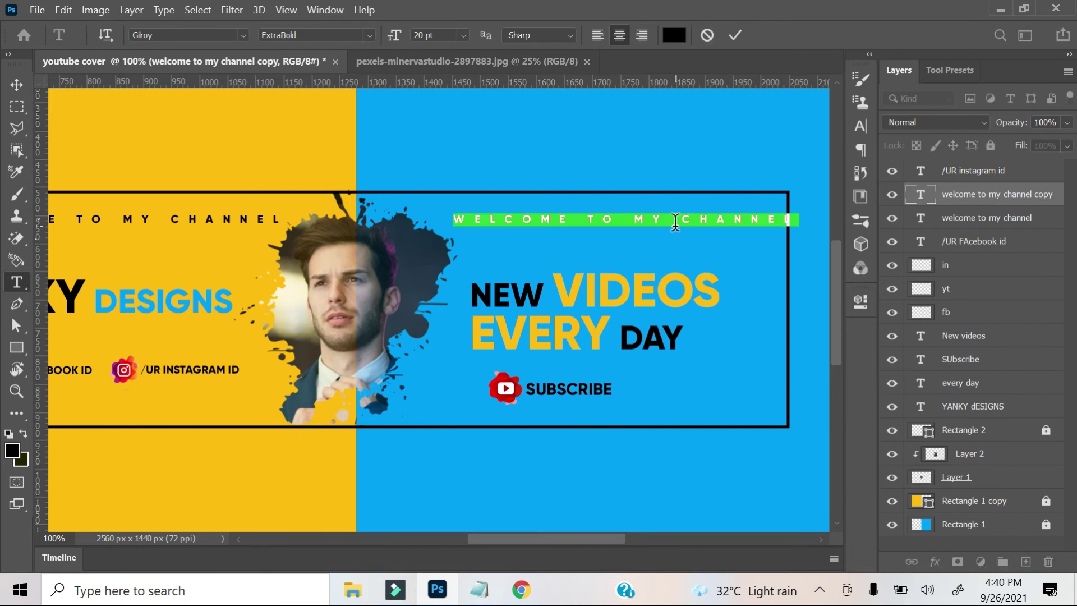
{"action": "type", "text": "YOUR DESIG"}
{"action": "key", "text": "BackSpace"}
{"action": "type", "text": "MY PRORIY"}
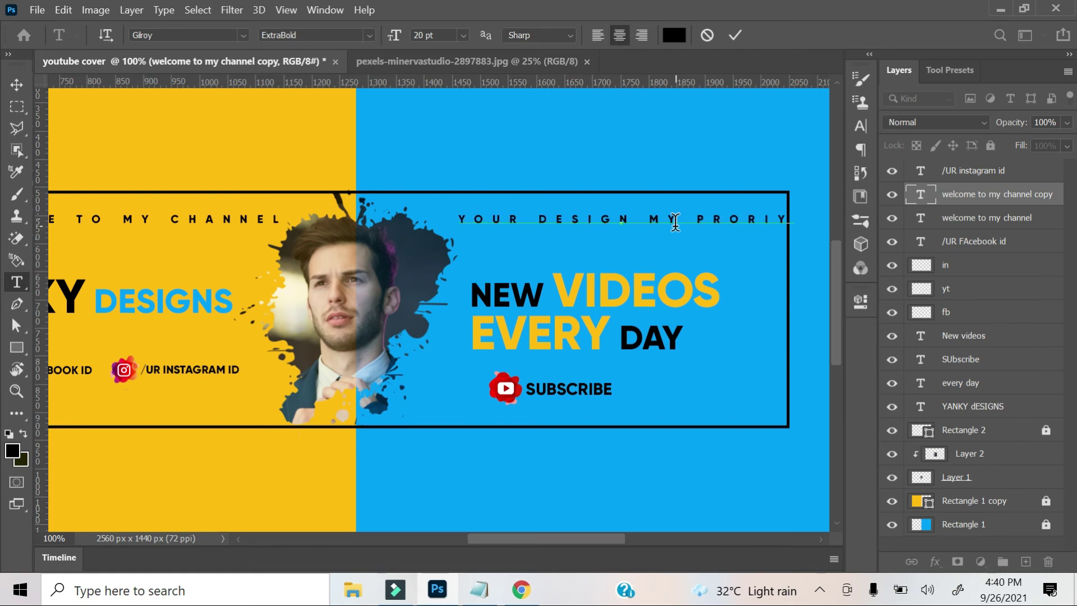
{"action": "key", "text": "ctrl+Return"}
{"action": "key", "text": "v"}
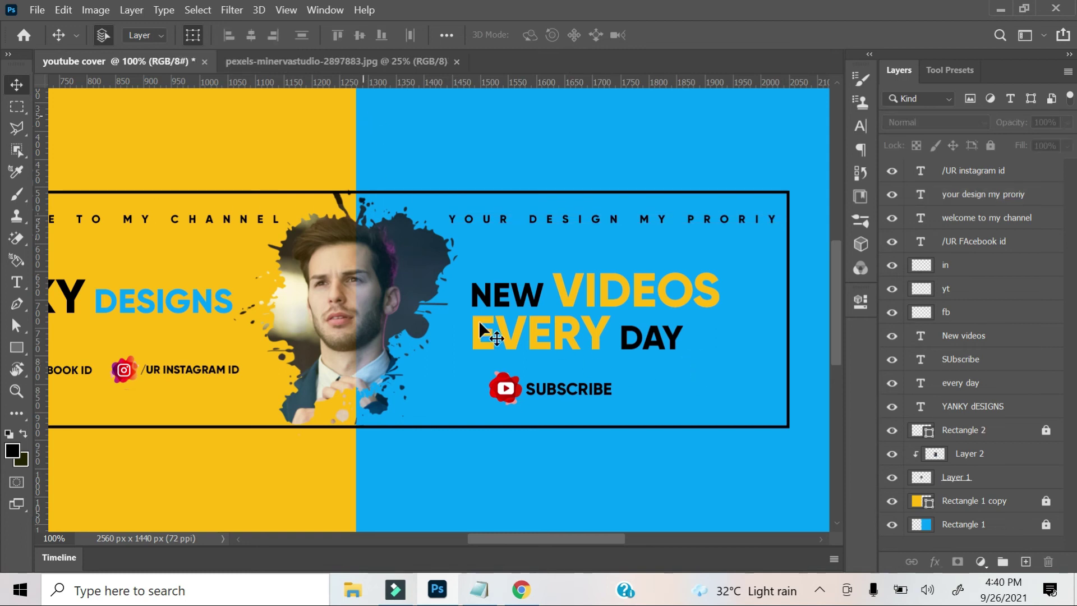
- Nudge the YouTube icon and SUBSCRIBE text, then shrink them to about 73%
{"action": "left_click", "coordinate": [555, 393]}
{"action": "left_click", "coordinate": [959, 298]}
{"action": "left_click", "coordinate": [993, 362], "text": "ctrl"}
{"action": "key", "text": "Right"}
{"action": "key", "text": "Right"}
{"action": "key", "text": "Right"}
{"action": "key", "text": "Right"}
{"action": "key", "text": "Right"}
{"action": "key", "text": "Right"}
{"action": "key", "text": "Up"}
{"action": "key", "text": "Up"}
{"action": "key", "text": "Up"}
{"action": "key", "text": "Right"}
{"action": "key", "text": "Right"}
{"action": "key", "text": "Right"}
{"action": "key", "text": "Right"}
{"action": "key", "text": "Right"}
{"action": "key", "text": "Right"}
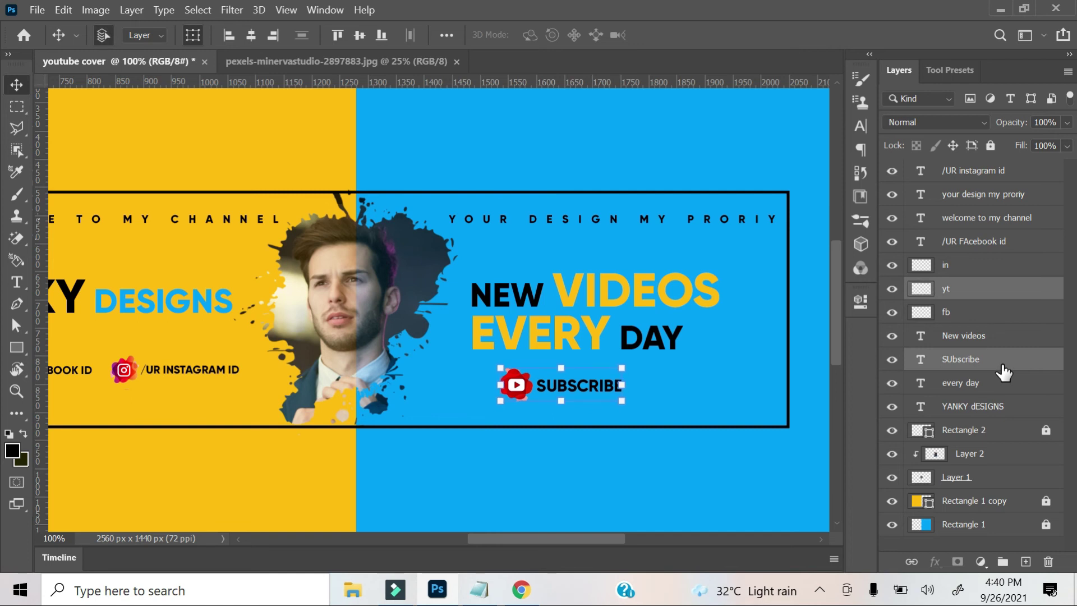
{"action": "key", "text": "ctrl+plus"}
{"action": "left_click_drag", "start_coordinate": [472, 424], "coordinate": [600, 393]}
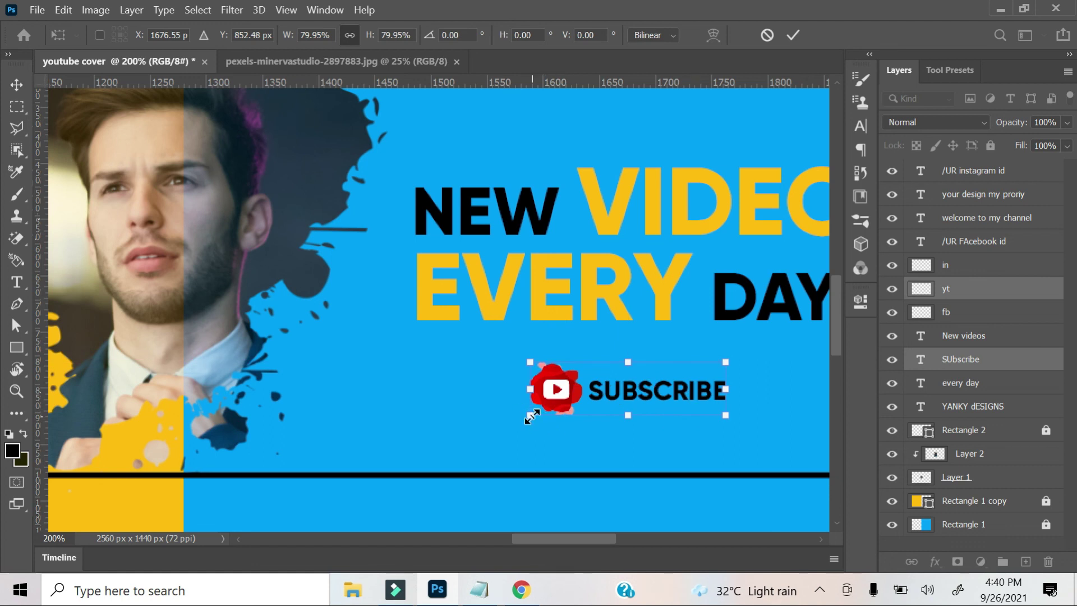
{"action": "left_click_drag", "start_coordinate": [532, 416], "coordinate": [547, 411]}
{"action": "left_click_drag", "start_coordinate": [601, 391], "coordinate": [604, 397]}
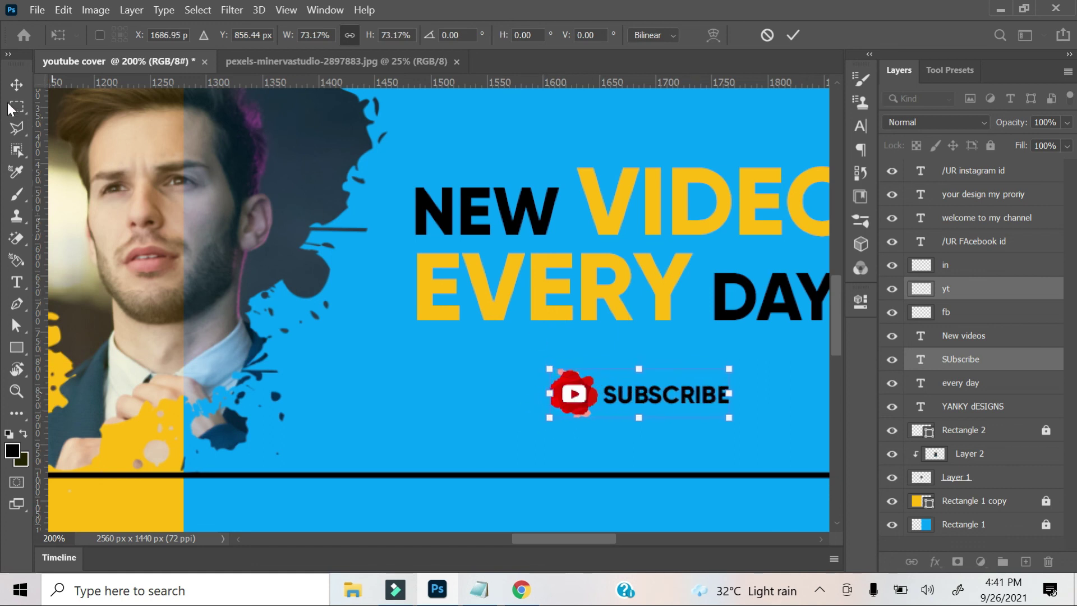
{"action": "key", "text": "Return"}
{"action": "left_click", "coordinate": [279, 406]}
- Draw a white rounded pill-shaped rectangle on a new layer
{"action": "left_click", "coordinate": [986, 449], "text": "ctrl"}
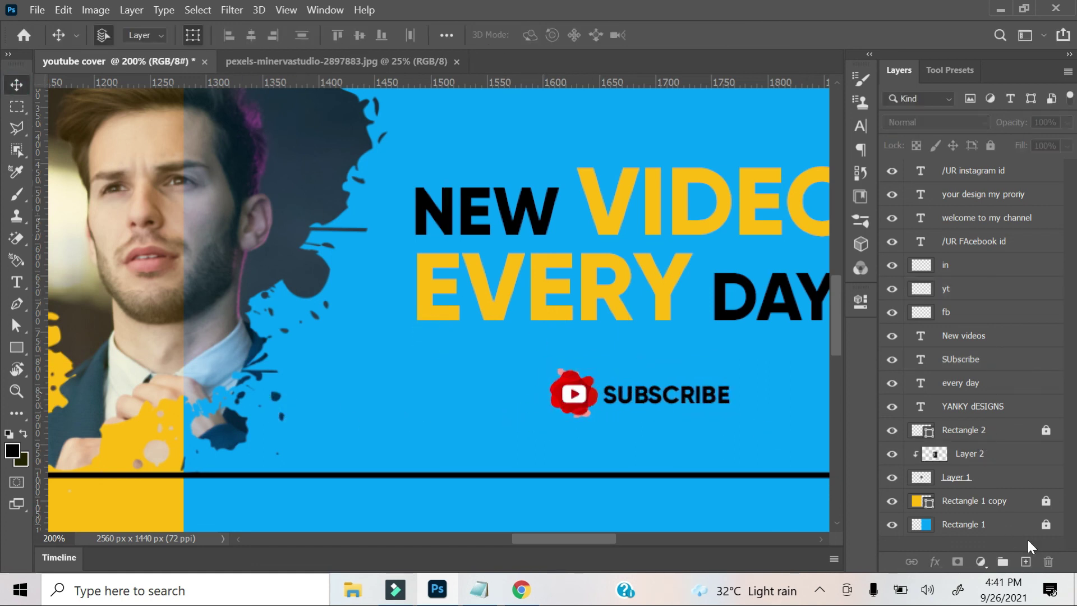
{"action": "left_click", "coordinate": [1026, 562]}
{"action": "left_click", "coordinate": [13, 351]}
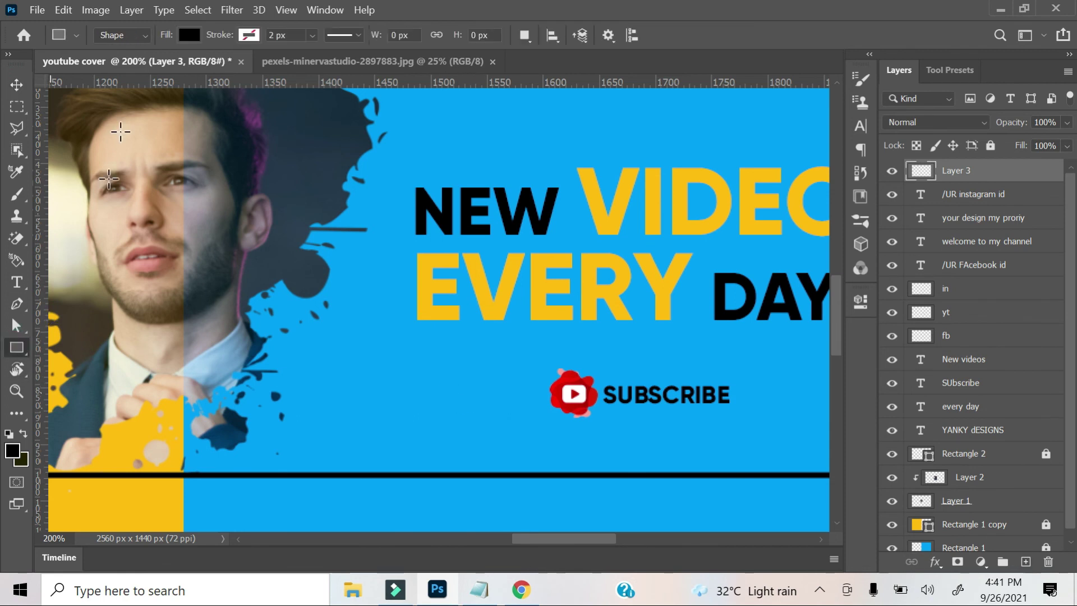
{"action": "left_click", "coordinate": [189, 35]}
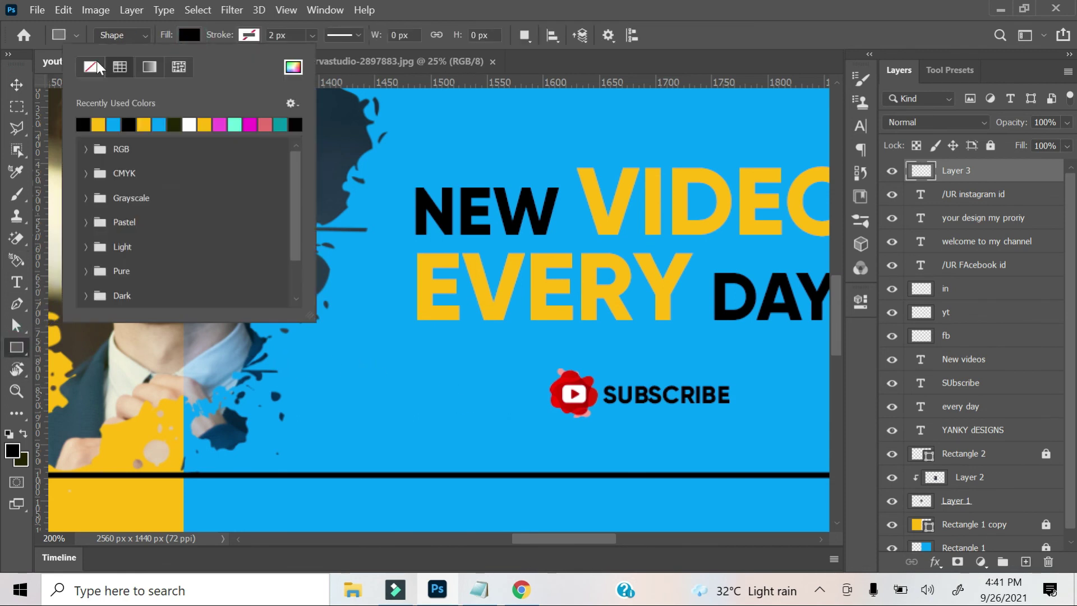
{"action": "left_click", "coordinate": [194, 119]}
{"action": "left_click", "coordinate": [284, 493]}
{"action": "left_click_drag", "start_coordinate": [365, 378], "coordinate": [444, 400]}
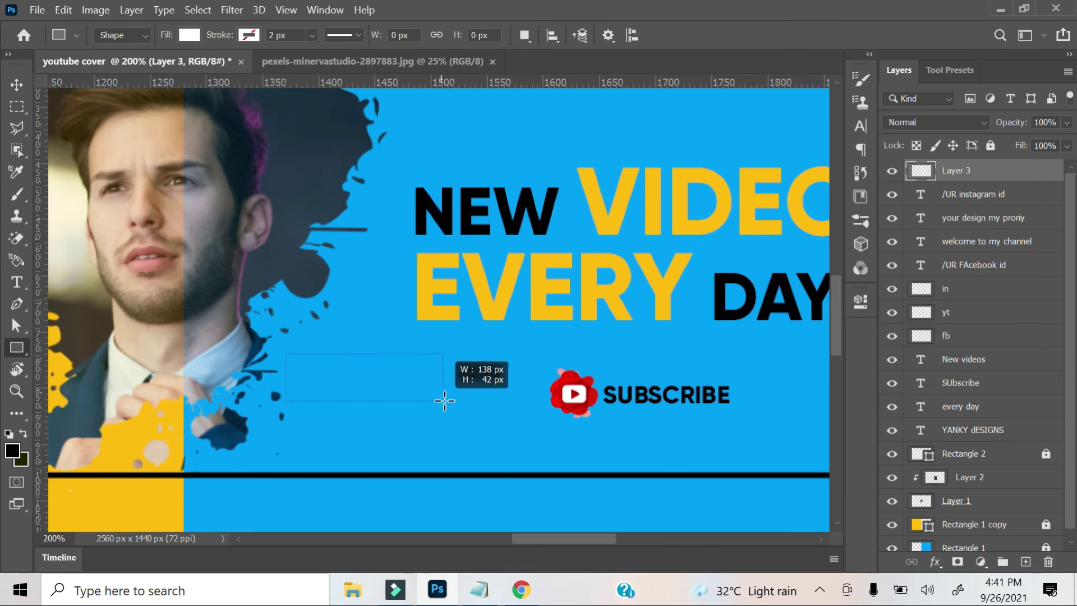
{"action": "left_click_drag", "start_coordinate": [444, 400], "coordinate": [431, 401]}
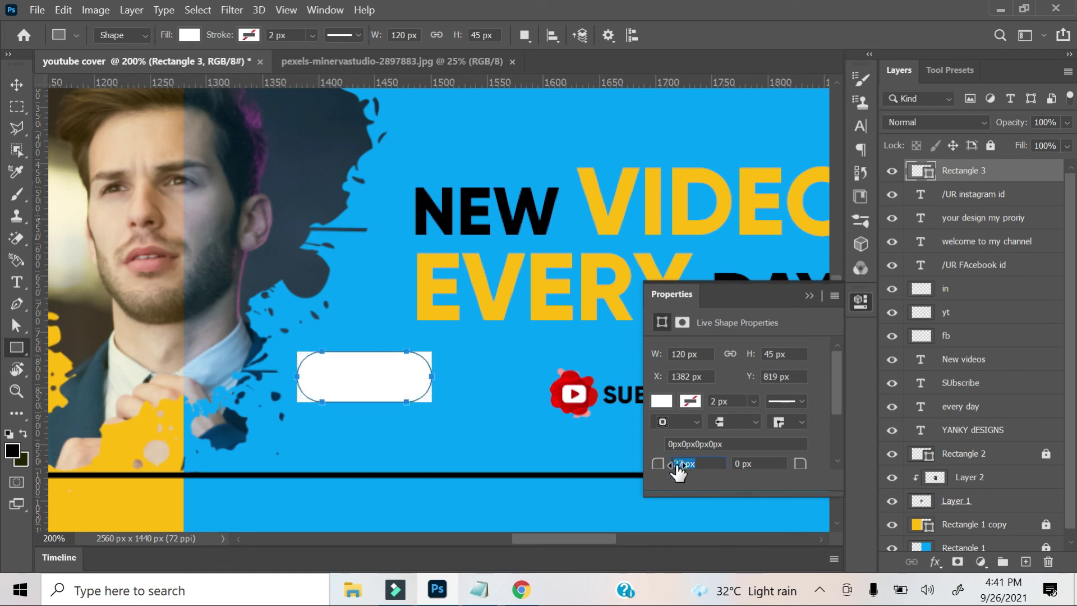
{"action": "left_click", "coordinate": [806, 297]}
- Place the white pill beneath the YouTube icon and SUBSCRIBE text, widened to fit
{"action": "right_click", "coordinate": [434, 375]}
{"action": "left_click", "coordinate": [477, 368]}
{"action": "left_click_drag", "start_coordinate": [427, 376], "coordinate": [632, 387]}
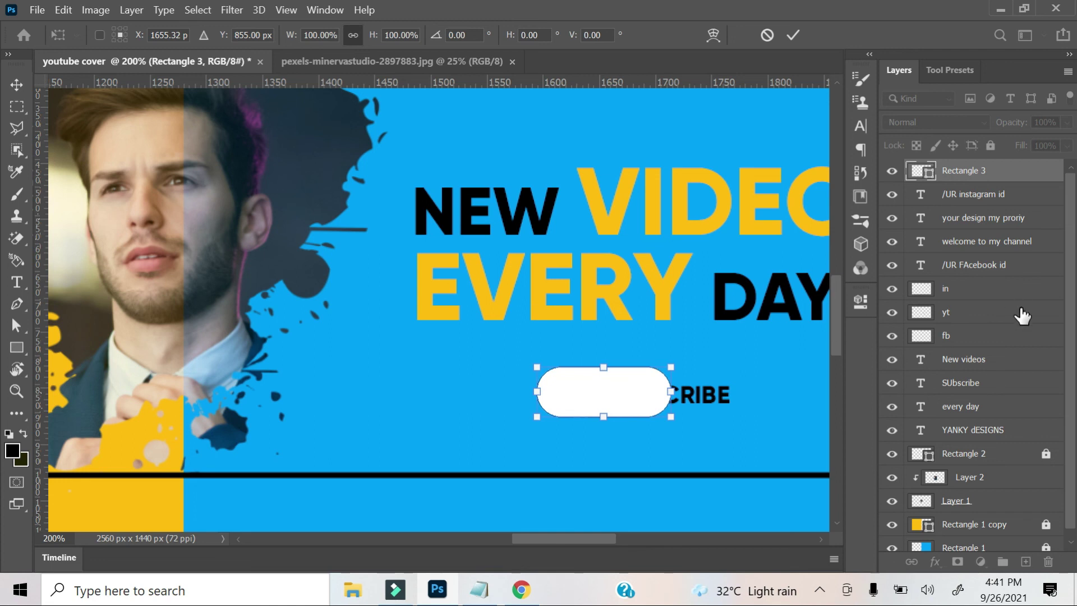
{"action": "key", "text": "Return"}
{"action": "left_click", "coordinate": [984, 384]}
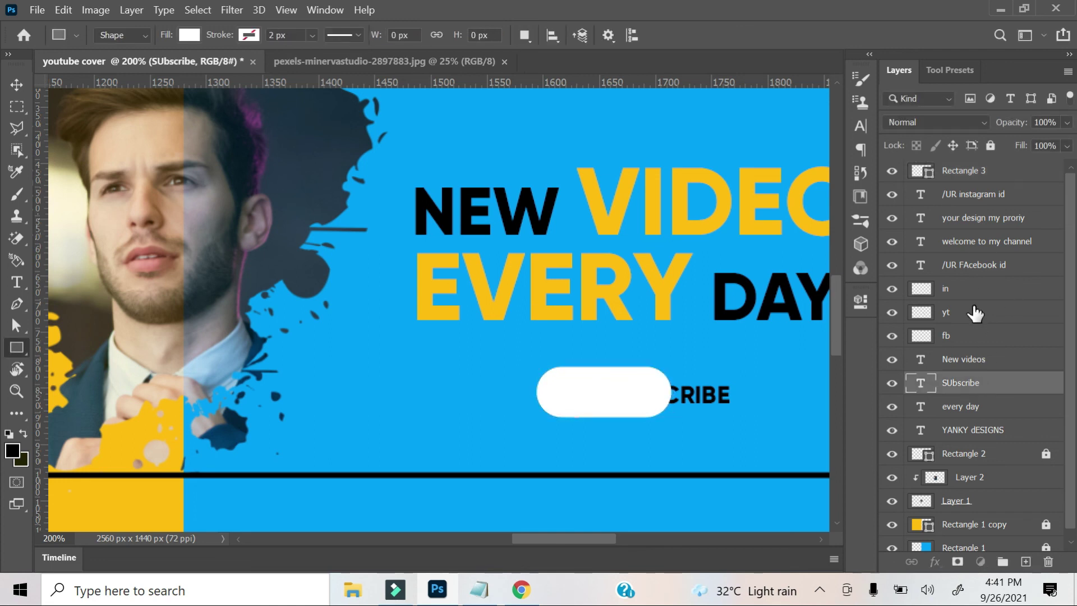
{"action": "left_click", "coordinate": [974, 312], "text": "ctrl"}
{"action": "left_click_drag", "start_coordinate": [974, 387], "coordinate": [975, 185]}
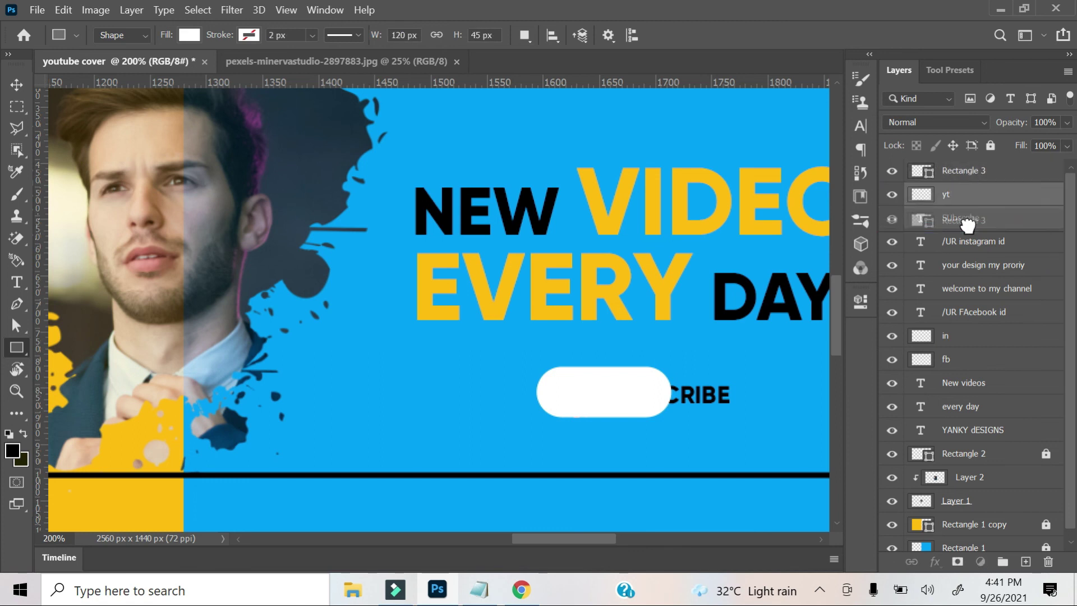
{"action": "left_click_drag", "start_coordinate": [970, 173], "coordinate": [969, 227]}
{"action": "left_click", "coordinate": [17, 84]}
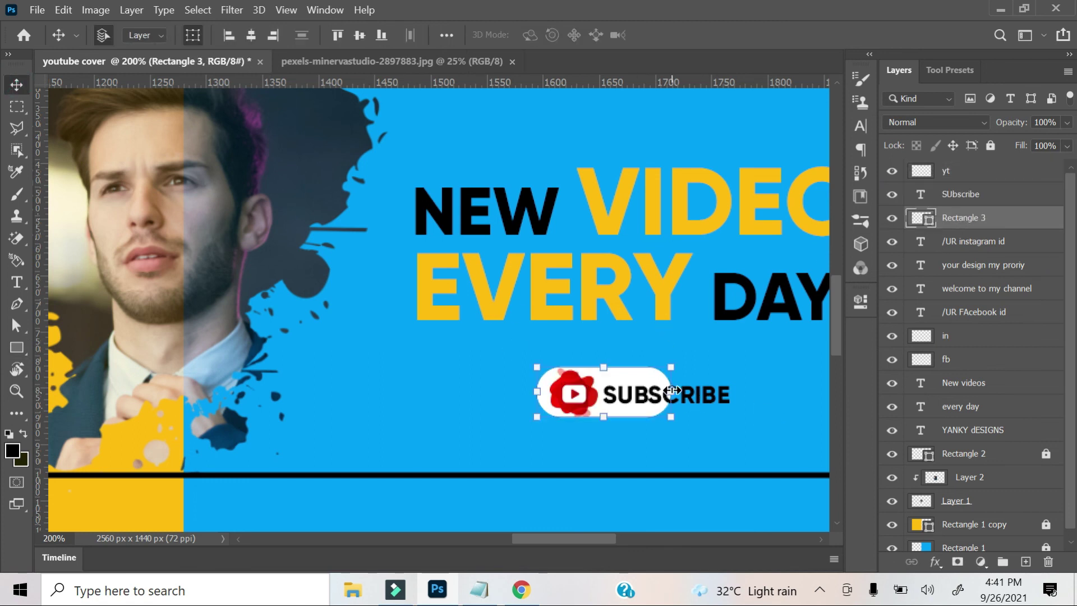
{"action": "left_click_drag", "start_coordinate": [672, 392], "coordinate": [750, 394]}
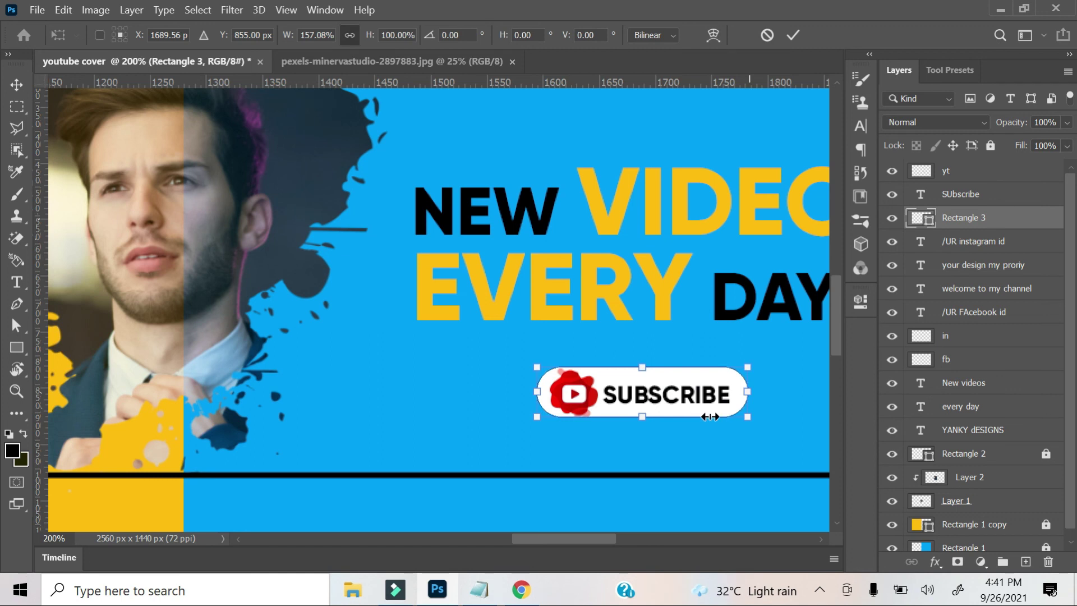
{"action": "scroll", "coordinate": [710, 417], "scroll_direction": "up", "scroll_amount": 2}
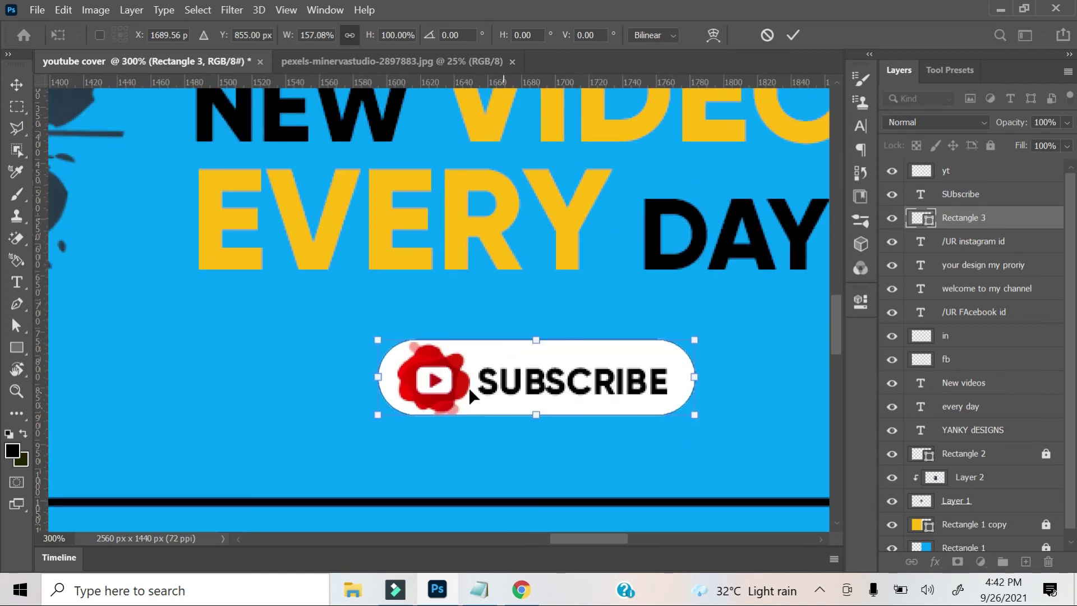
{"action": "key", "text": "Return"}
- Enlarge and reposition the icon, SUBSCRIBE text and pill together as one button
{"action": "left_click", "coordinate": [960, 194], "text": "ctrl"}
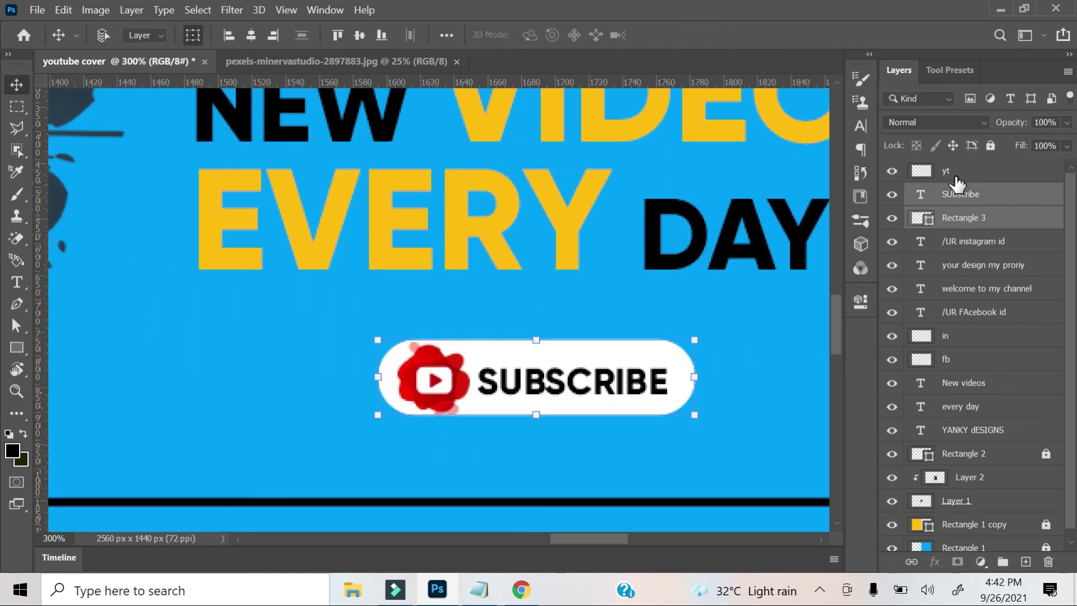
{"action": "left_click", "coordinate": [953, 170], "text": "ctrl"}
{"action": "left_click", "coordinate": [947, 219], "text": "ctrl"}
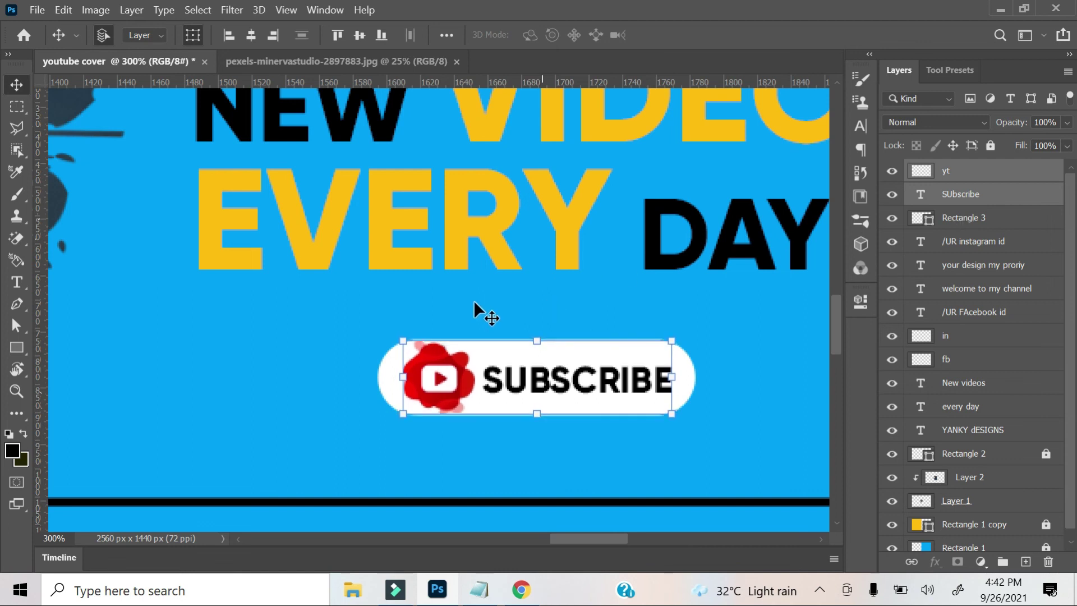
{"action": "left_click", "coordinate": [948, 218]}
{"action": "left_click", "coordinate": [948, 174], "text": "shift"}
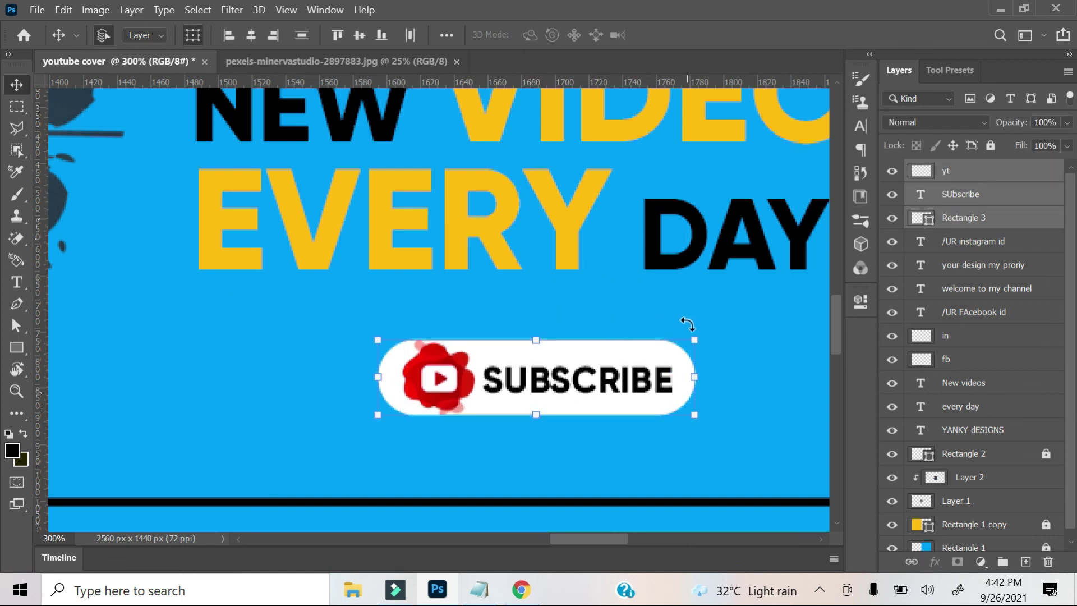
{"action": "left_click_drag", "start_coordinate": [696, 331], "coordinate": [758, 304]}
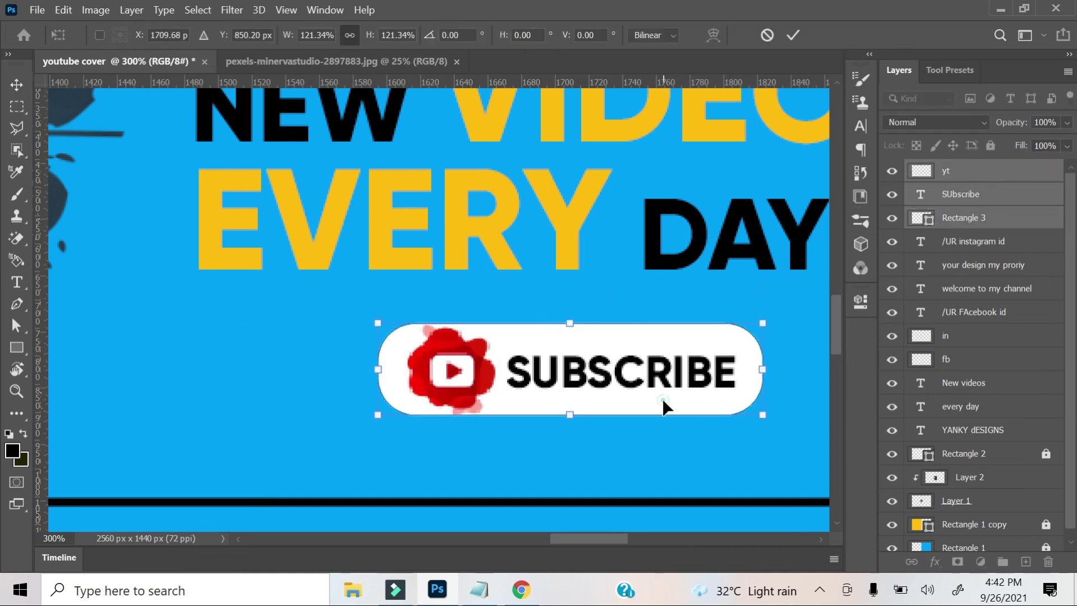
{"action": "left_click_drag", "start_coordinate": [664, 406], "coordinate": [613, 440]}
{"action": "key", "text": "ctrl+0"}
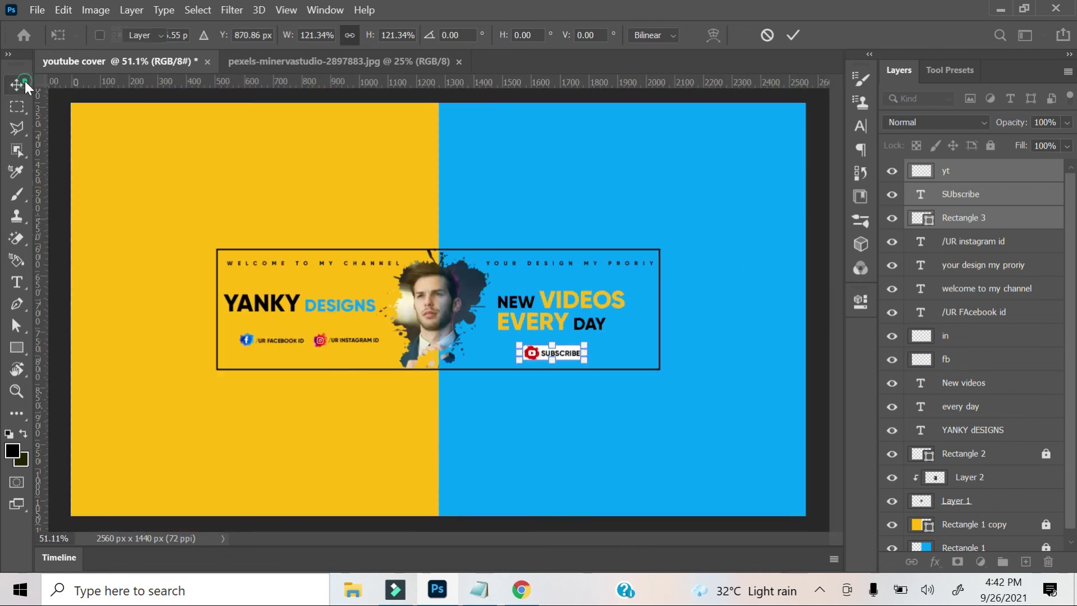
- Commit the enlarged subscribe button and hide the black Rectangle 2 border frame
{"action": "left_click", "coordinate": [680, 330]}
{"action": "key", "text": "Return"}
{"action": "key", "text": "ctrl+minus"}
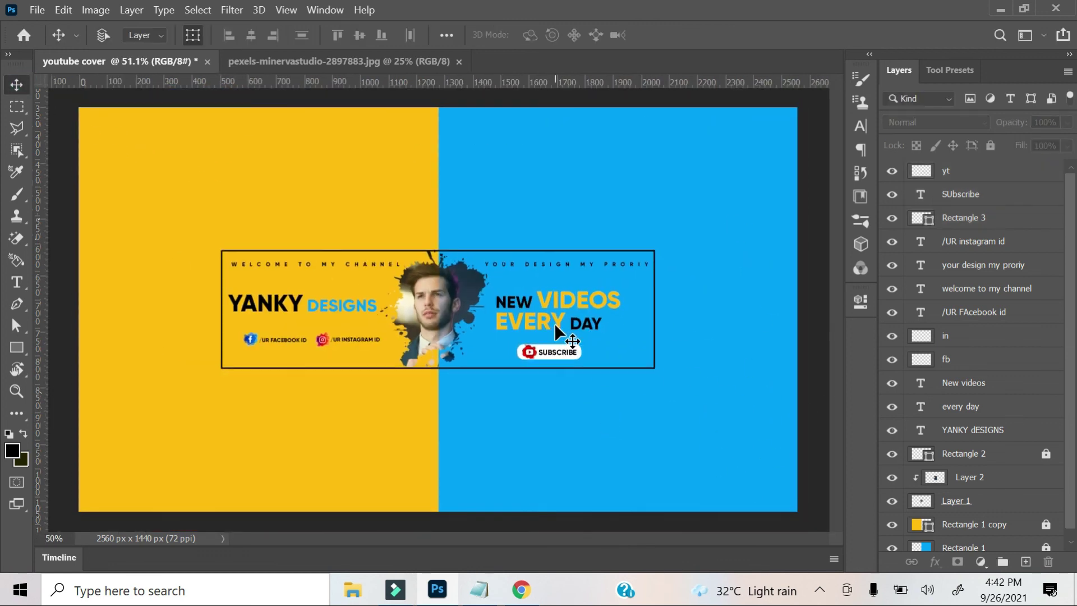
{"action": "scroll", "coordinate": [1000, 442], "scroll_direction": "down", "scroll_amount": 1}
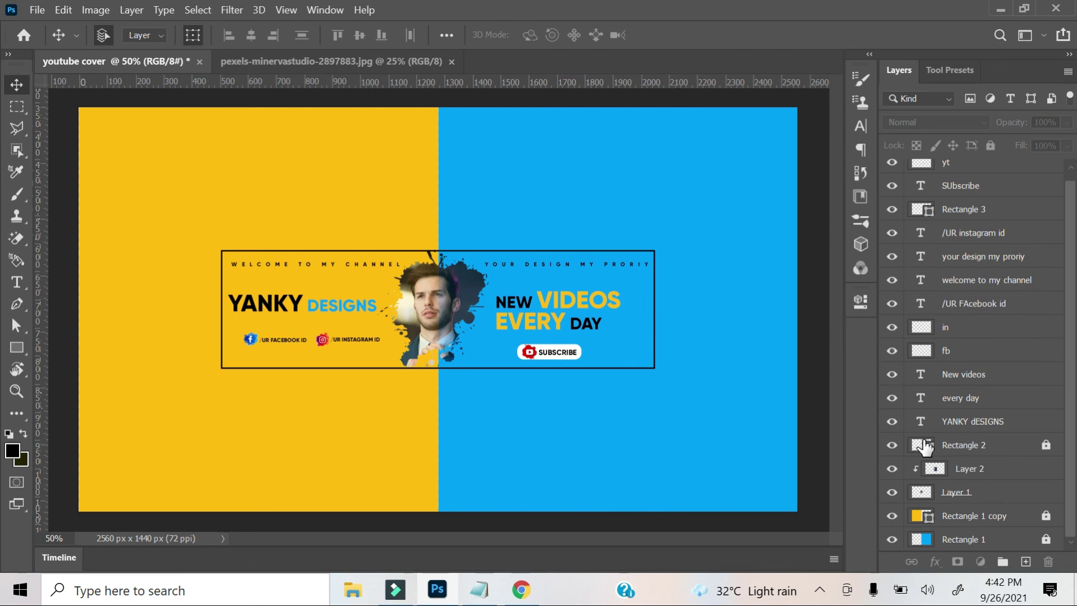
{"action": "left_click", "coordinate": [925, 446]}
{"action": "left_click", "coordinate": [893, 446]}
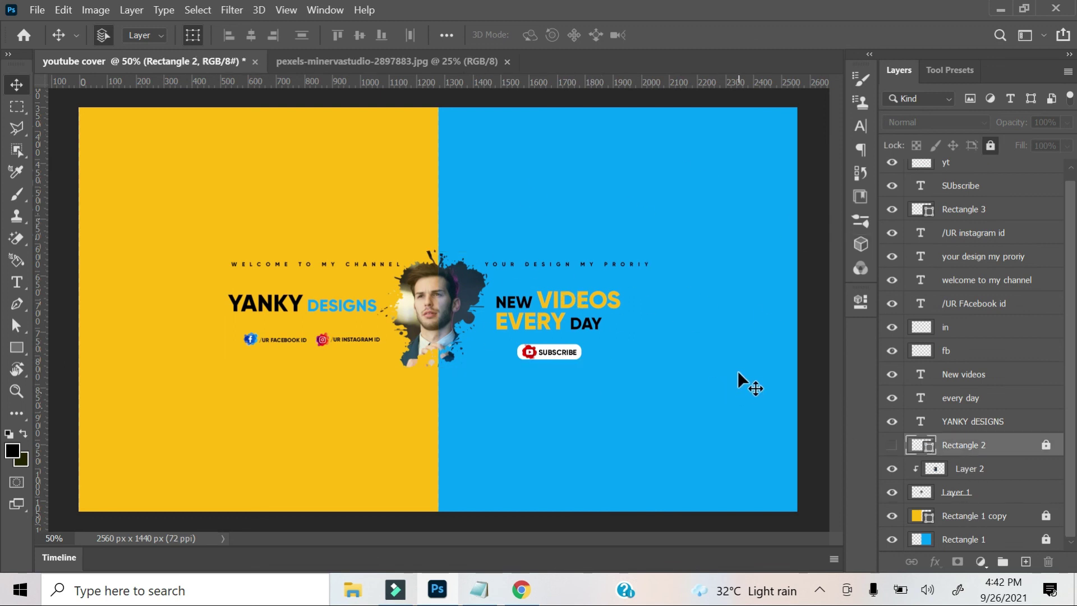